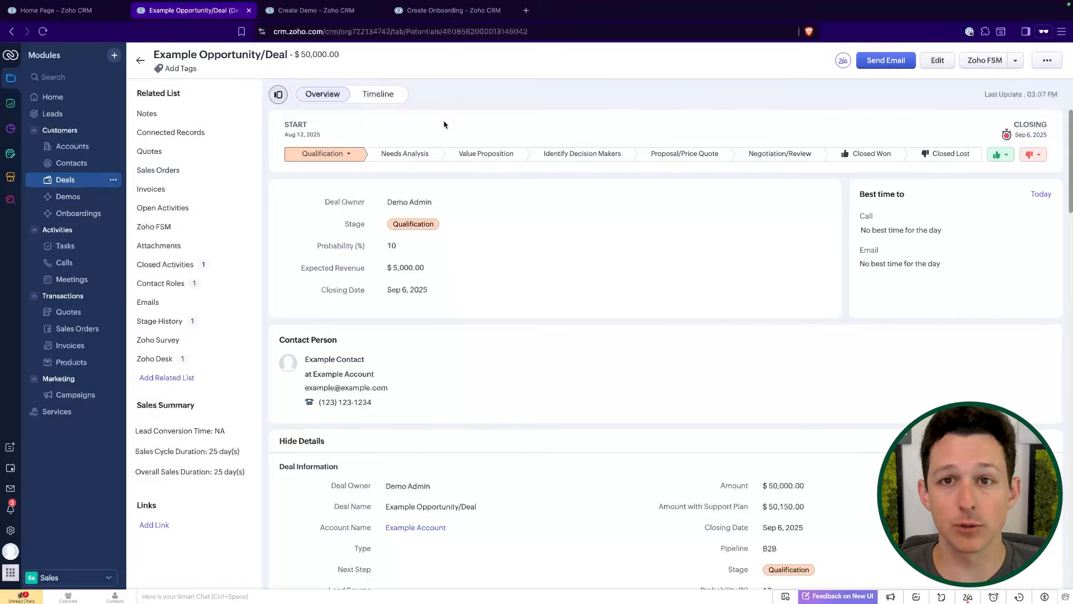
Check the Connected Records section of Example Opportunity/Deal and return to the deal overview.
click(196, 140)
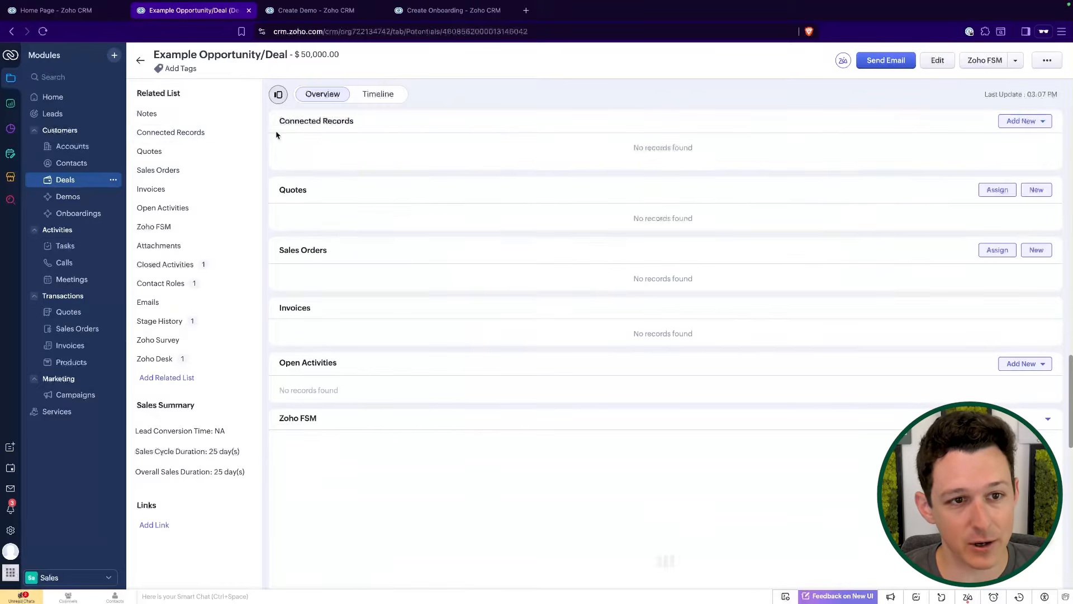
scroll(428, 162, up, 10)
scroll(428, 162, up, 2)
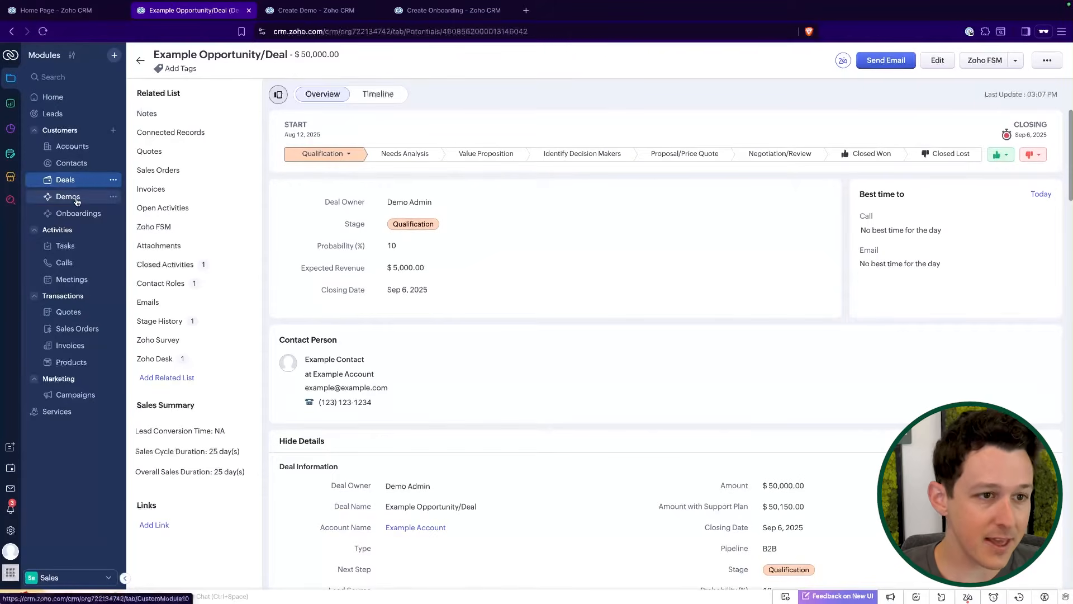
View the Demos and Onboardings modules, then reopen Example Opportunity/Deal from the Deals module.
click(76, 199)
click(77, 216)
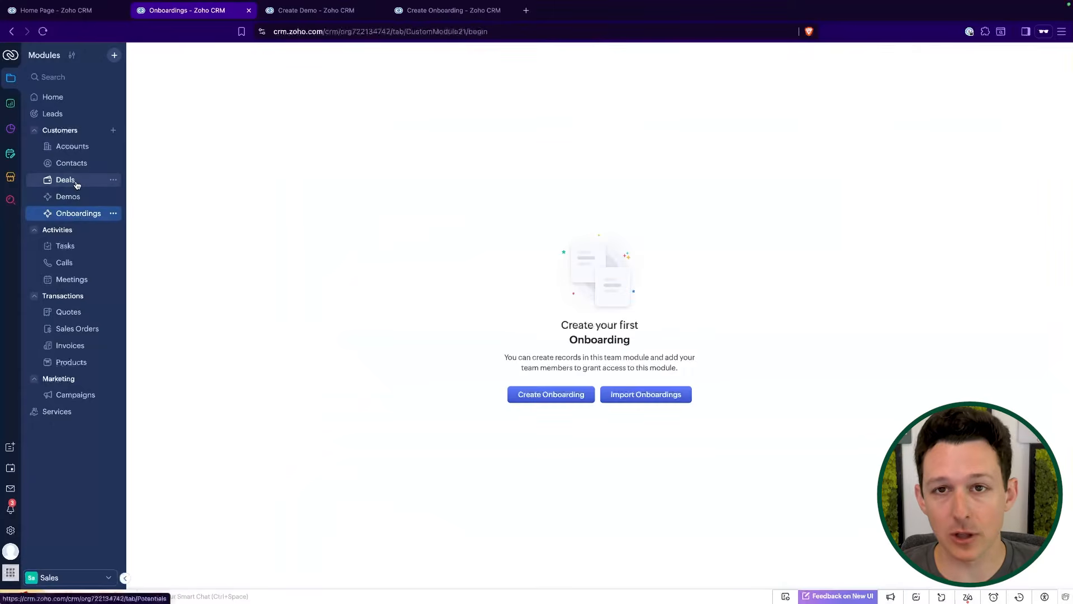
click(77, 182)
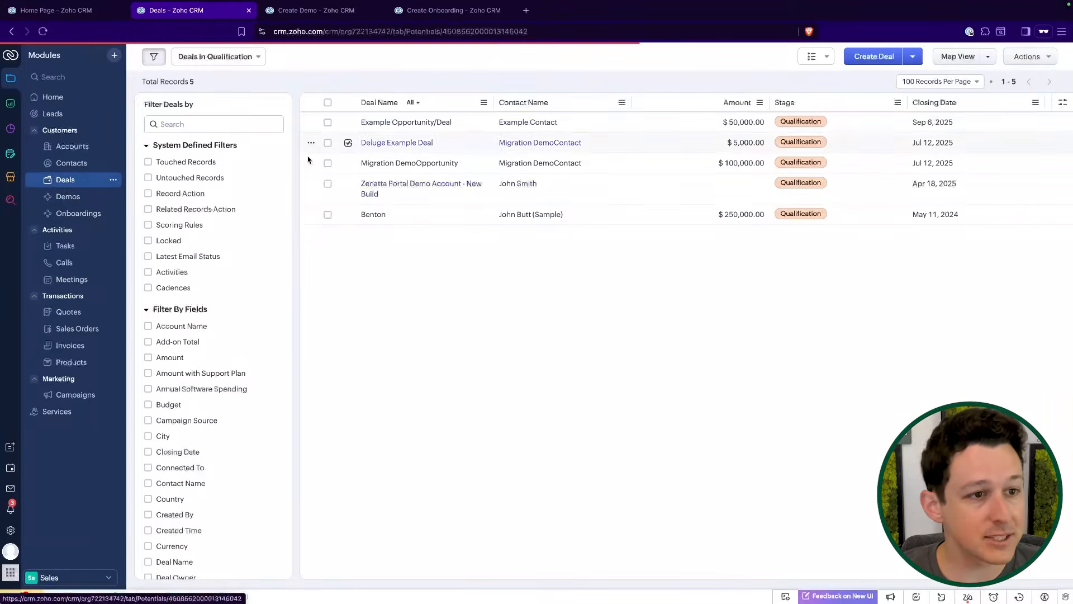
click(403, 122)
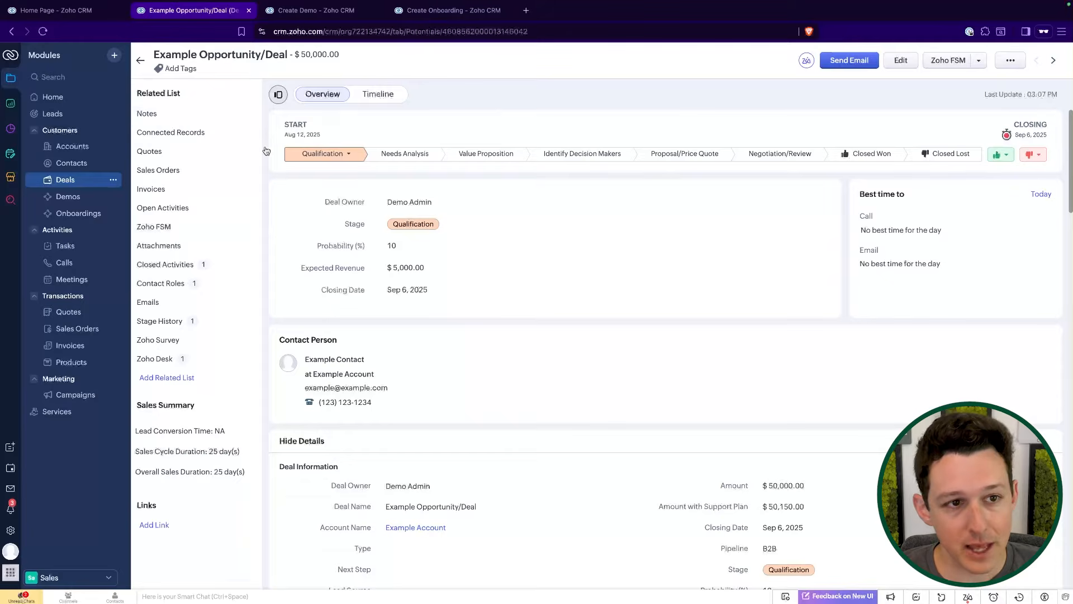
Add a connected demo to the deal with Deal set to Example Opportunity/Deal, Demo type Video meeting and Status Planned, and save it.
click(212, 136)
click(1018, 123)
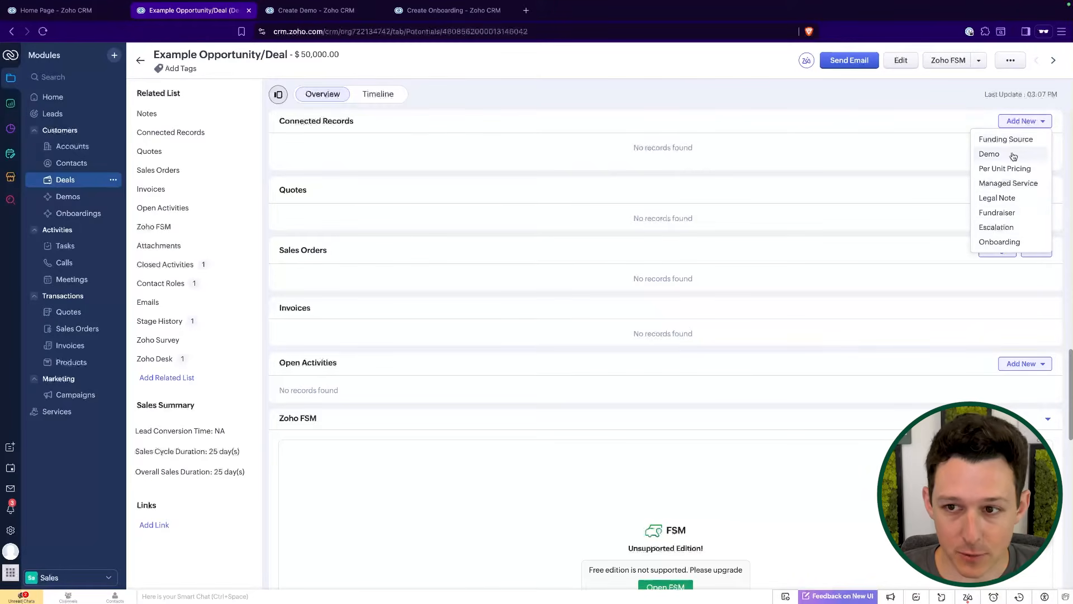
click(1010, 156)
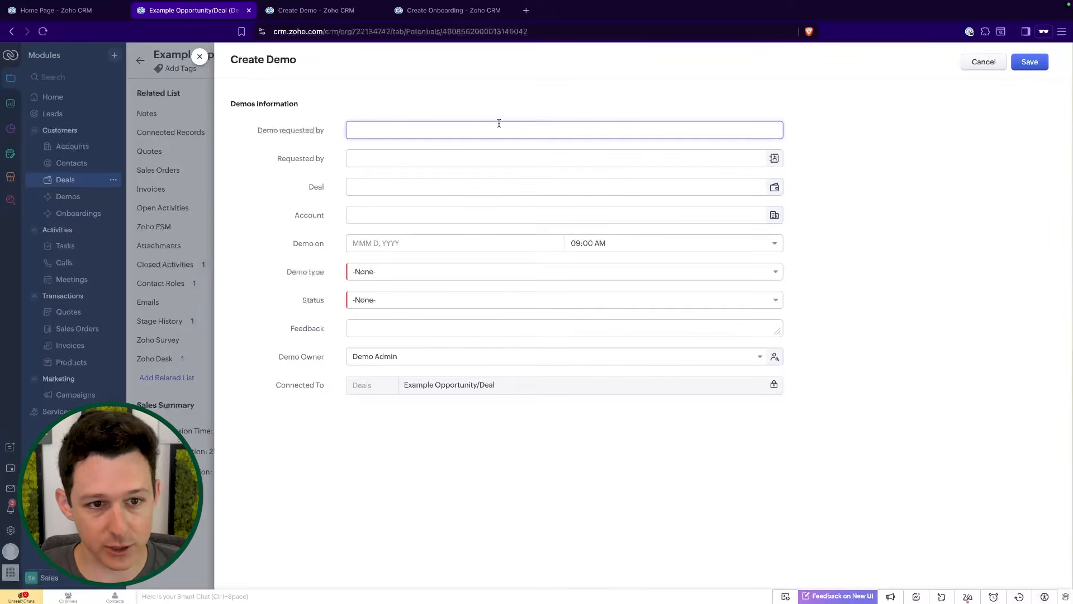
click(455, 184)
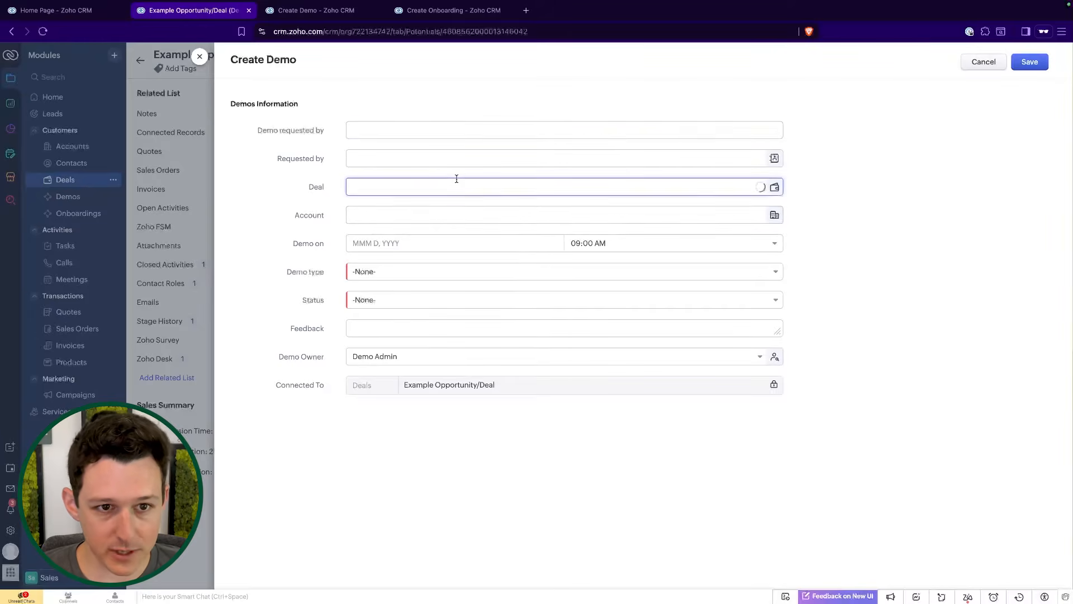
click(465, 209)
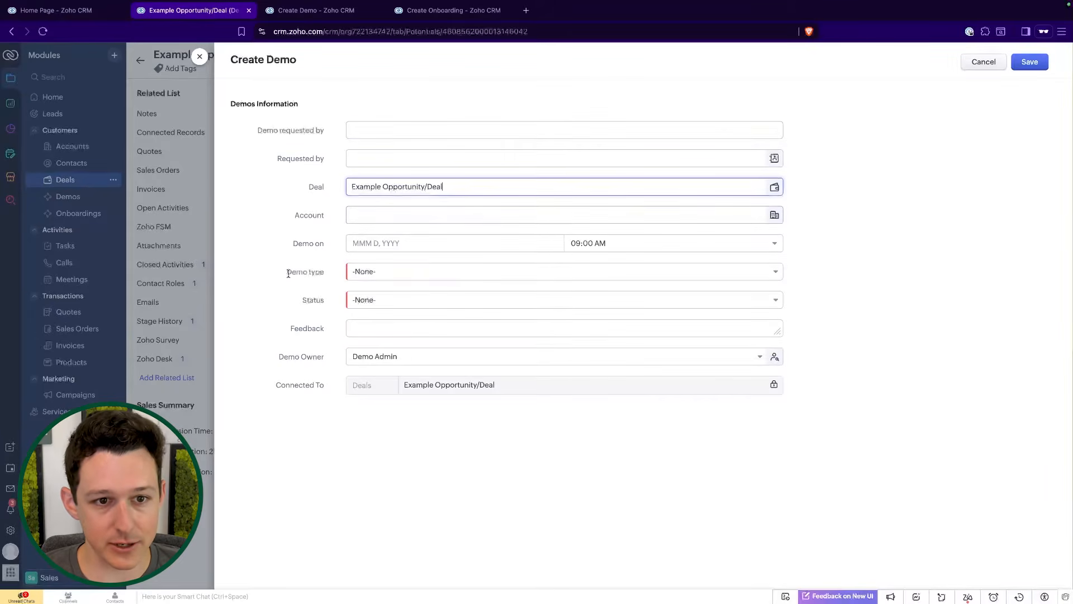
click(409, 273)
click(405, 311)
click(409, 303)
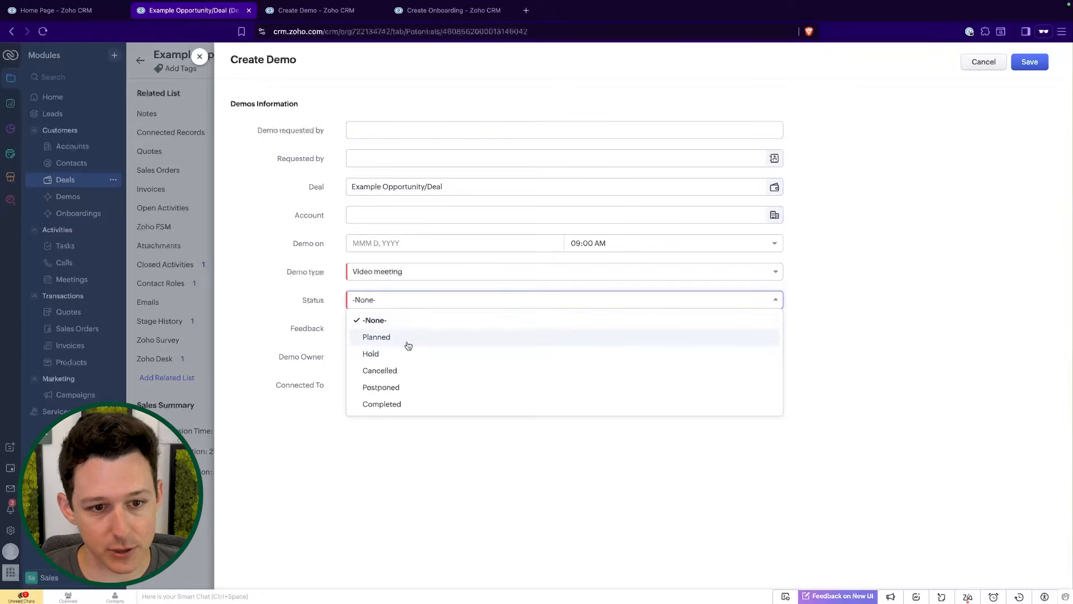
click(412, 339)
click(1028, 62)
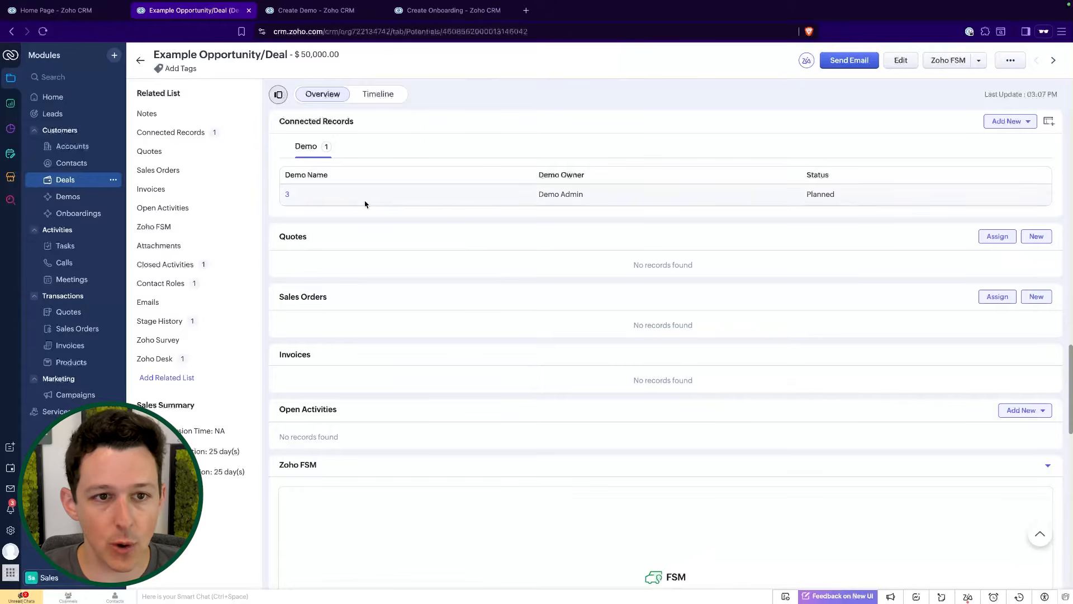
Add a connected onboarding named Example to the deal with Onboarding Status Pending, and save it.
click(1010, 128)
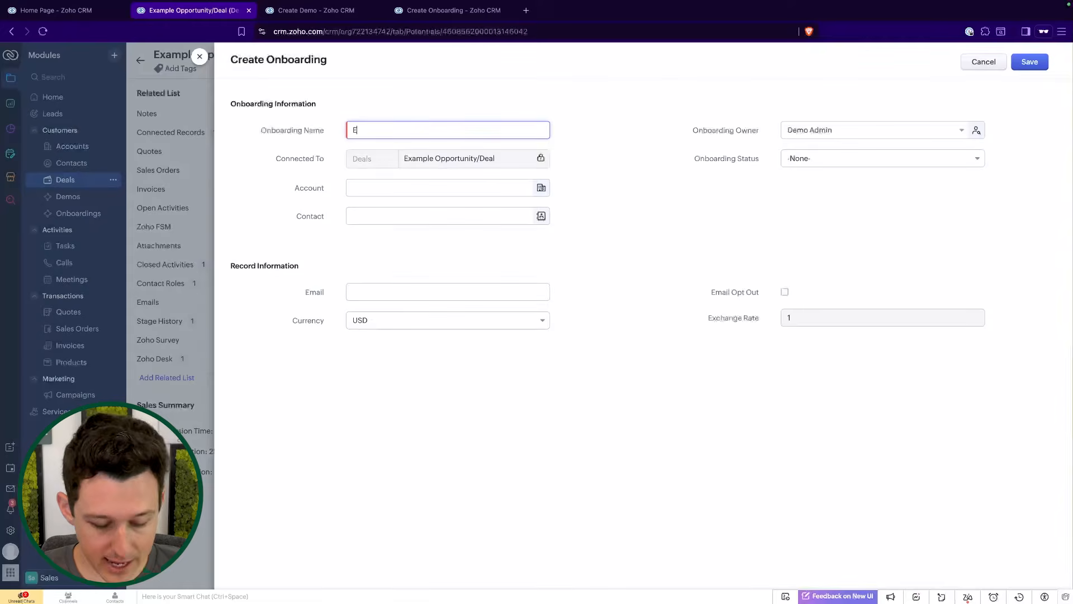
text(Example)
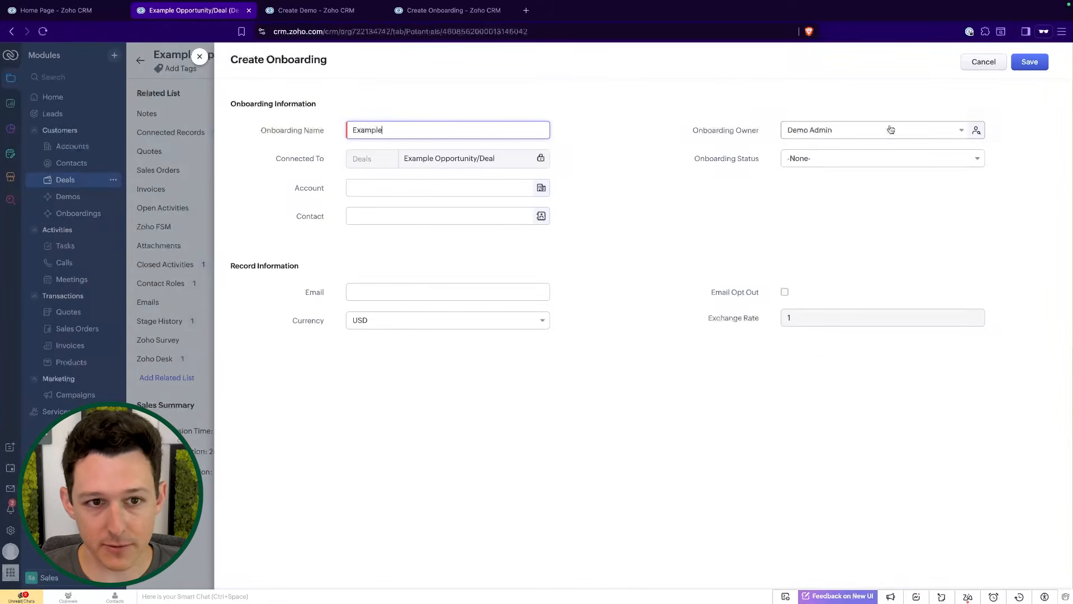
click(953, 157)
click(910, 195)
click(1027, 63)
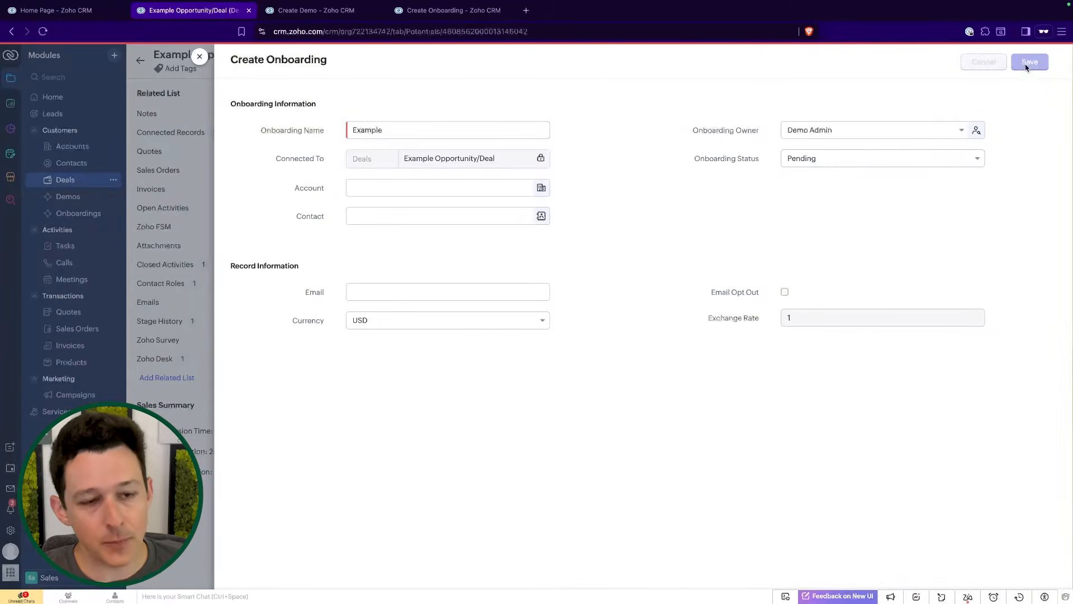
View the deal's connected Onboarding and Demo records in turn.
click(314, 154)
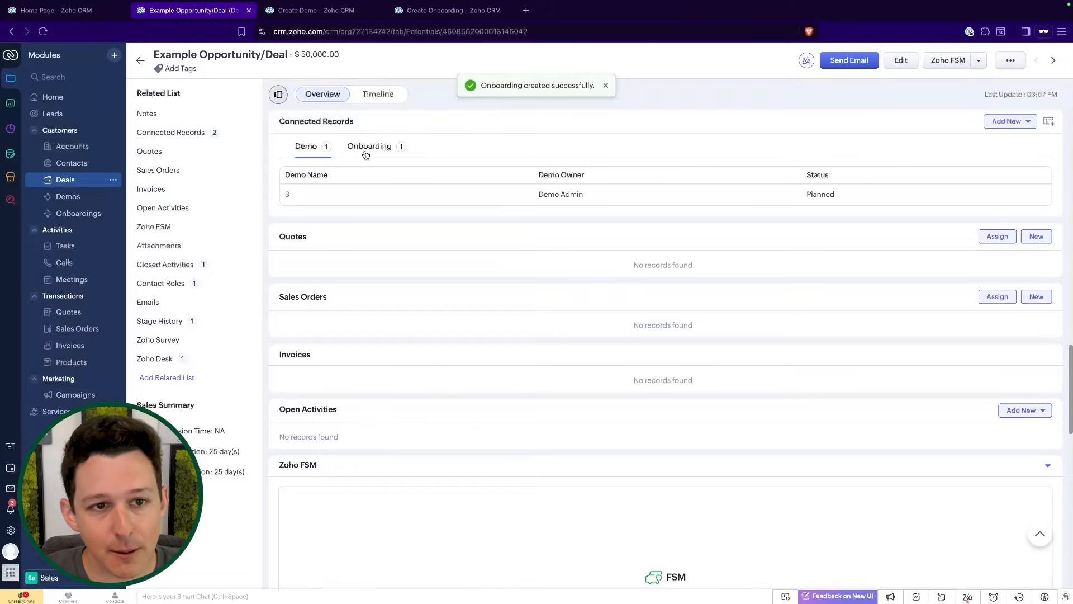
click(366, 155)
click(305, 155)
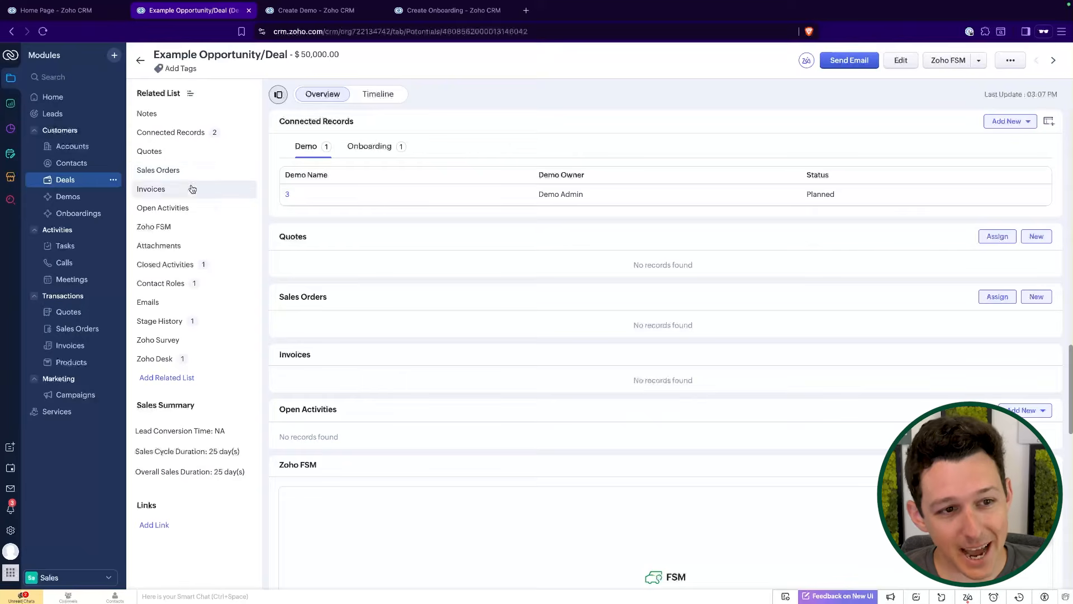
Review the deal's related lists, including Closed Activities, Emails, Stage History, Zoho Survey and Sales Orders, ending at Connected Records.
click(191, 266)
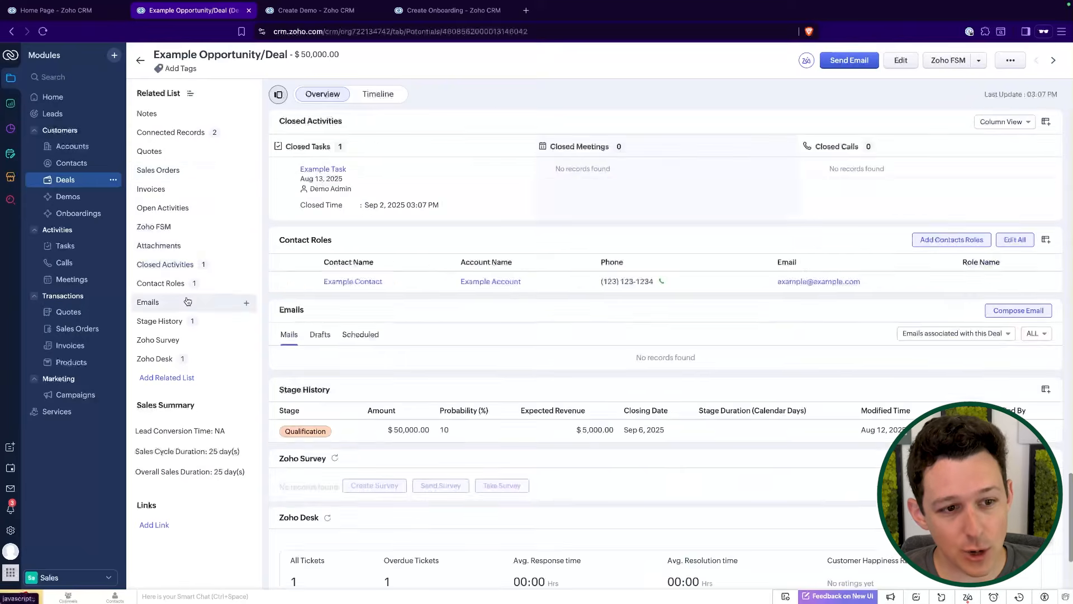
click(187, 302)
click(188, 321)
click(190, 339)
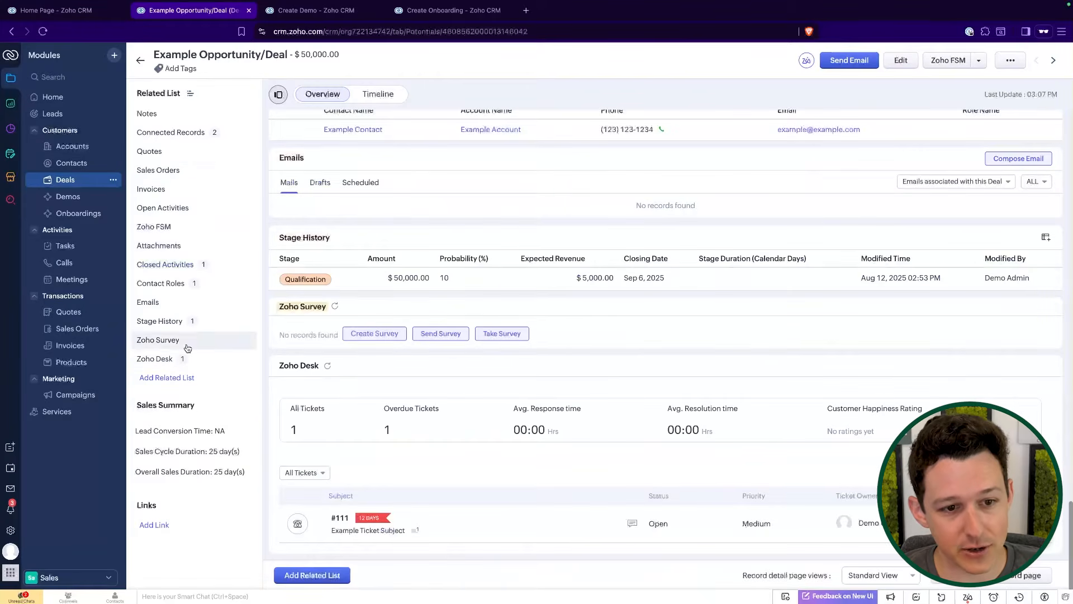
click(191, 264)
click(189, 207)
click(187, 170)
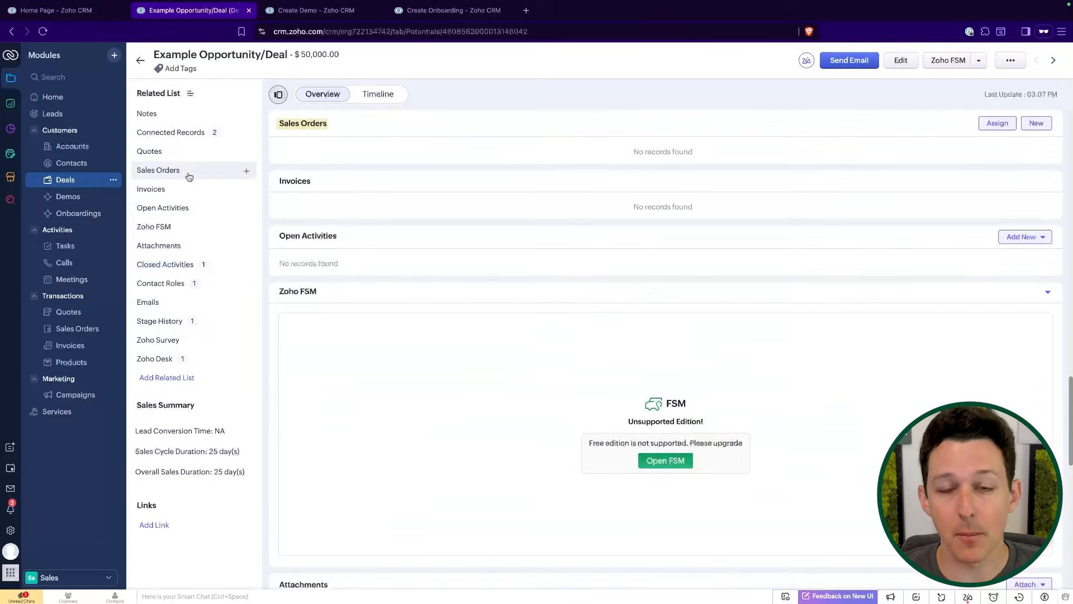
click(186, 134)
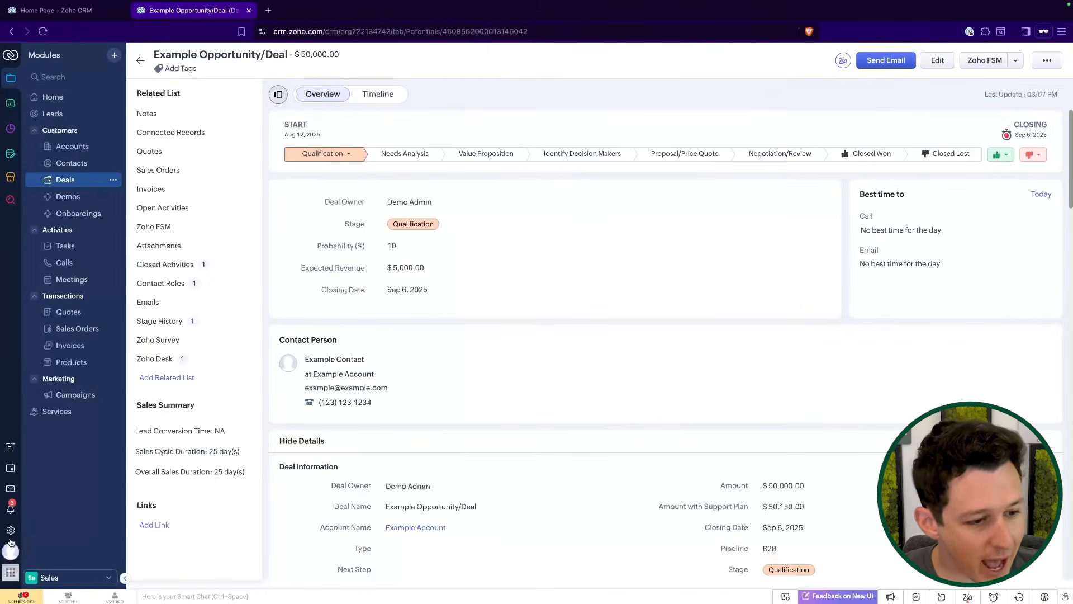
Open the CRM setup in a new browser tab and close the Home Page tab.
super+click(11, 530)
click(120, 12)
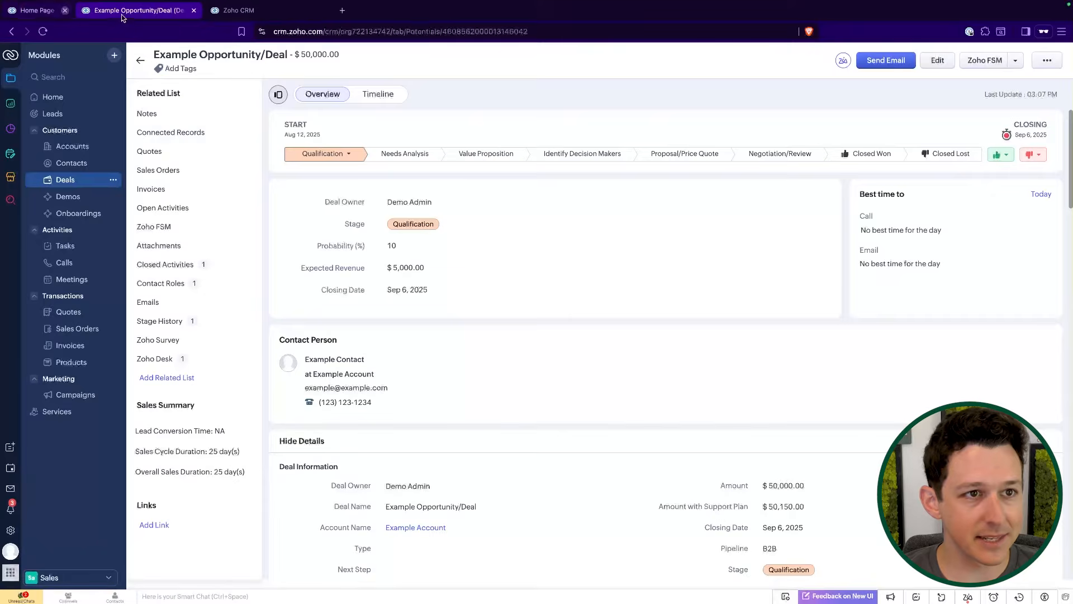
click(168, 10)
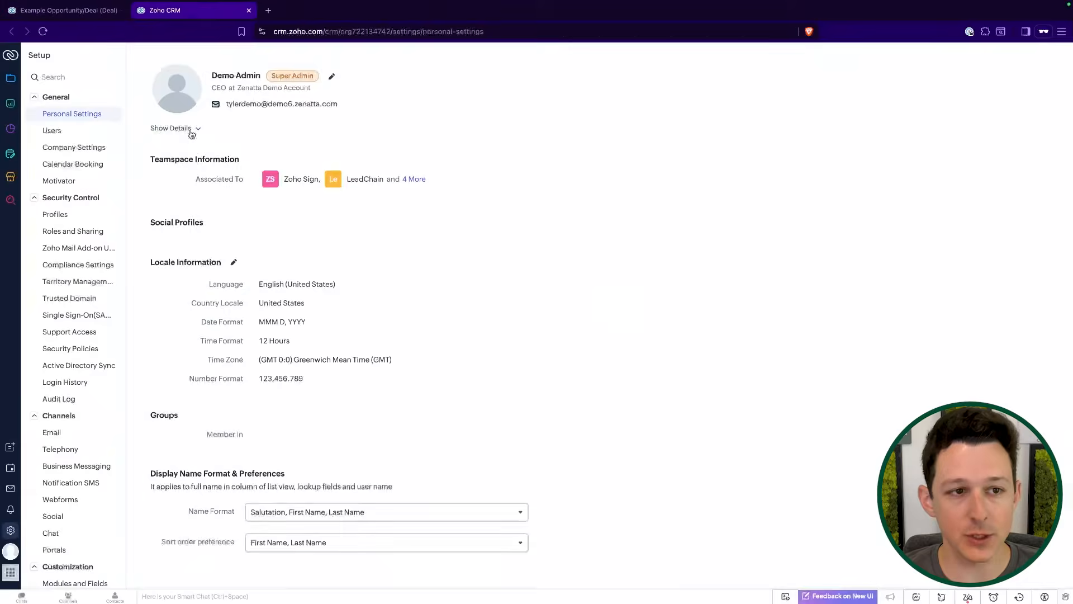
Search the setup options for "connect" and open the Connected Workflow page.
click(68, 77)
text(conn)
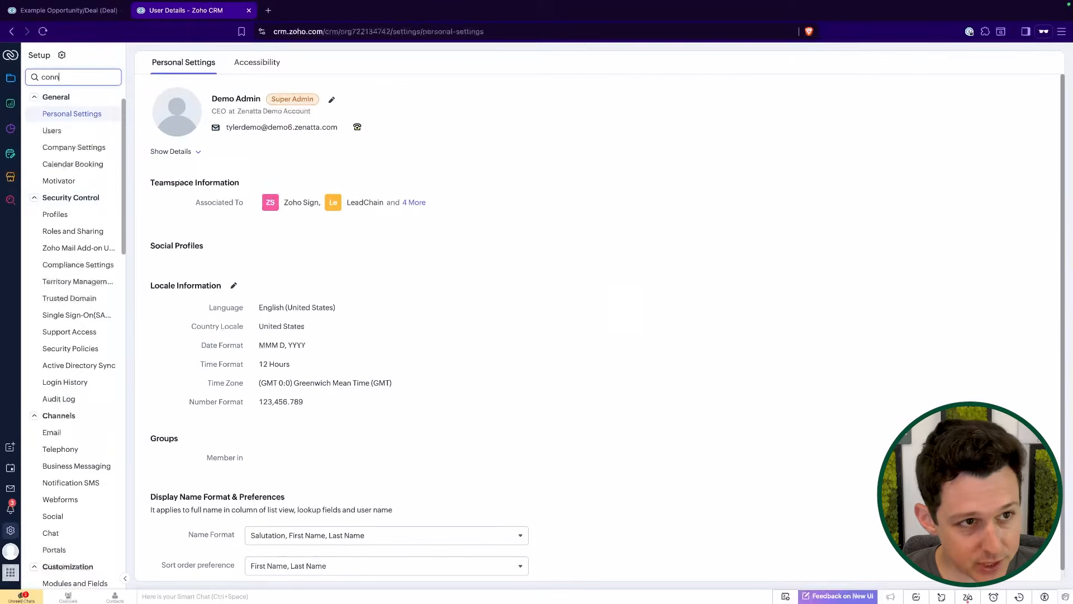
text(ect)
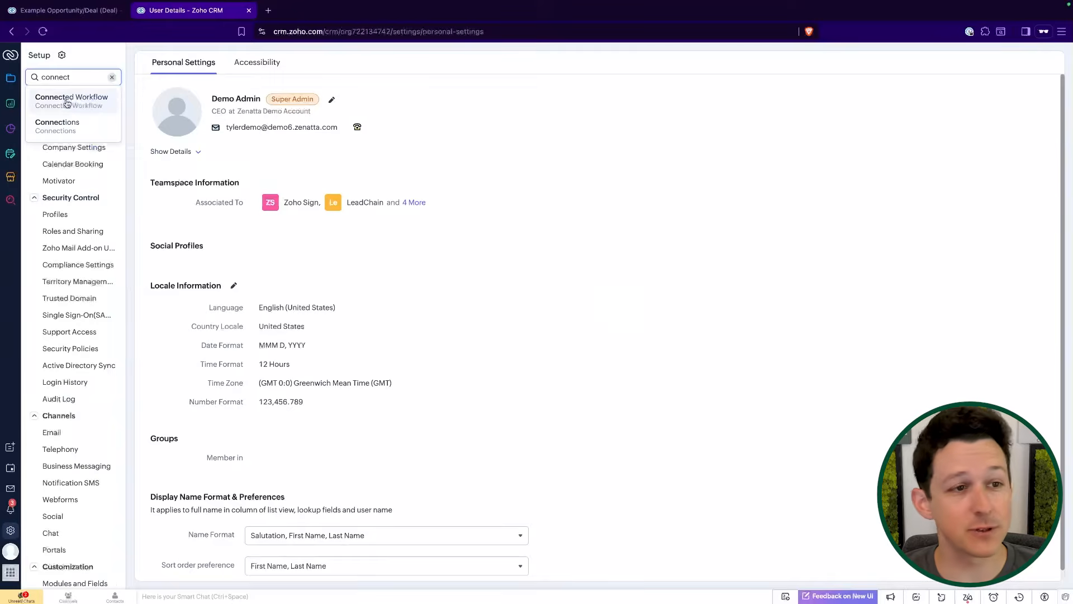
click(68, 99)
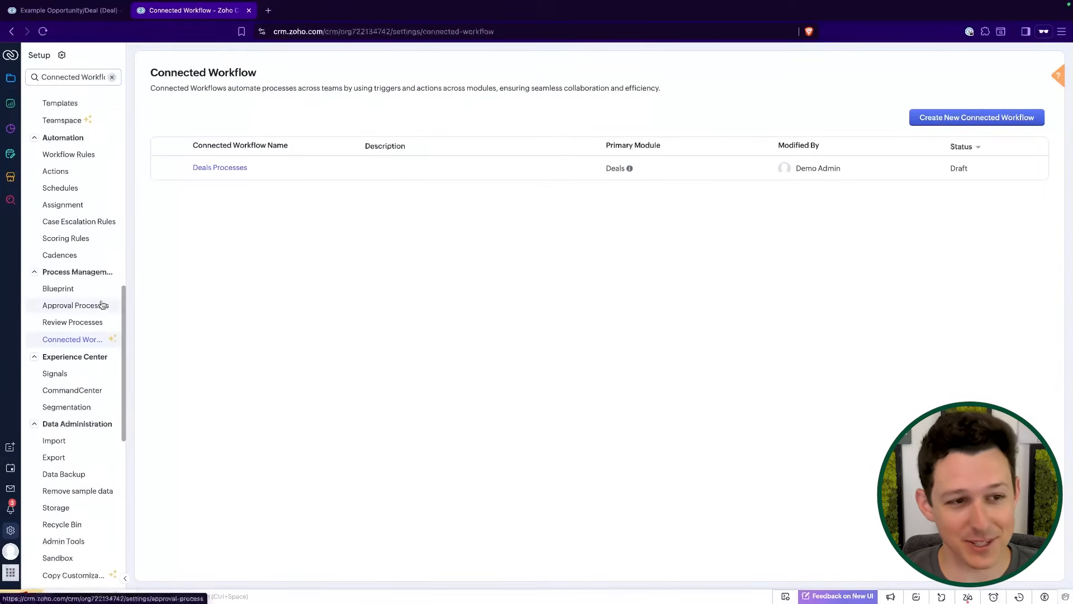
scroll(89, 174, down, 8)
scroll(88, 178, up, 8)
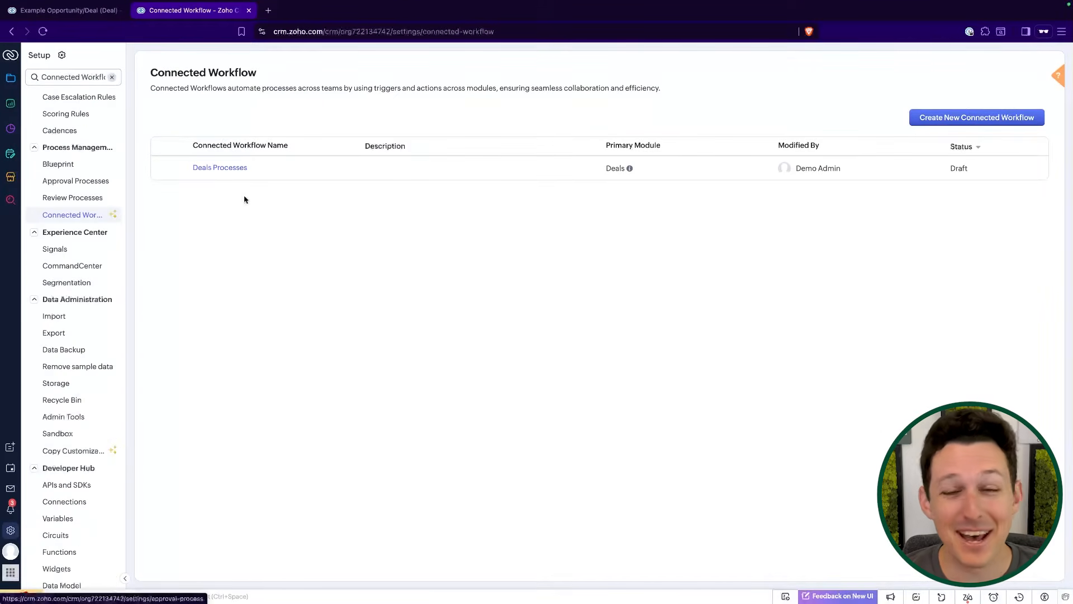
Delete the existing connected workflow Deals Processes.
click(165, 168)
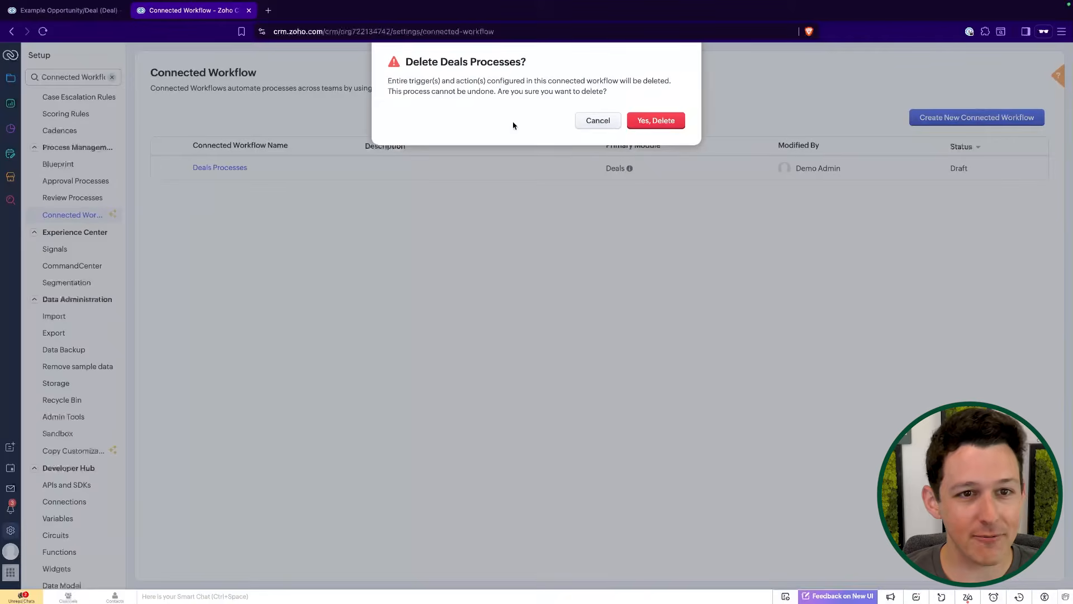
click(633, 121)
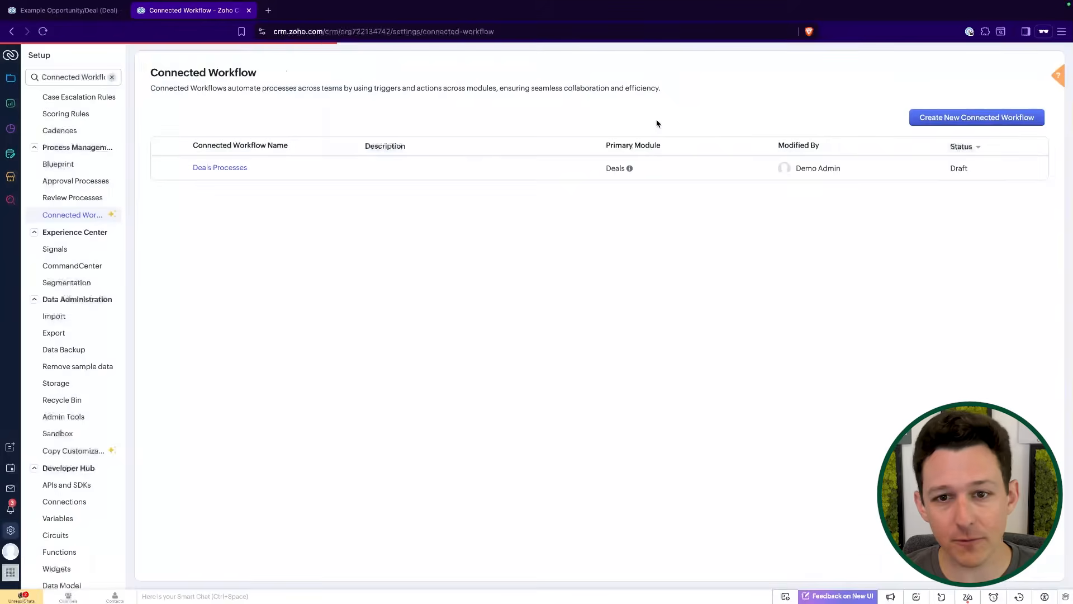
Create a connected workflow named Deals Standard Process with Deals as the primary module.
click(949, 116)
click(561, 94)
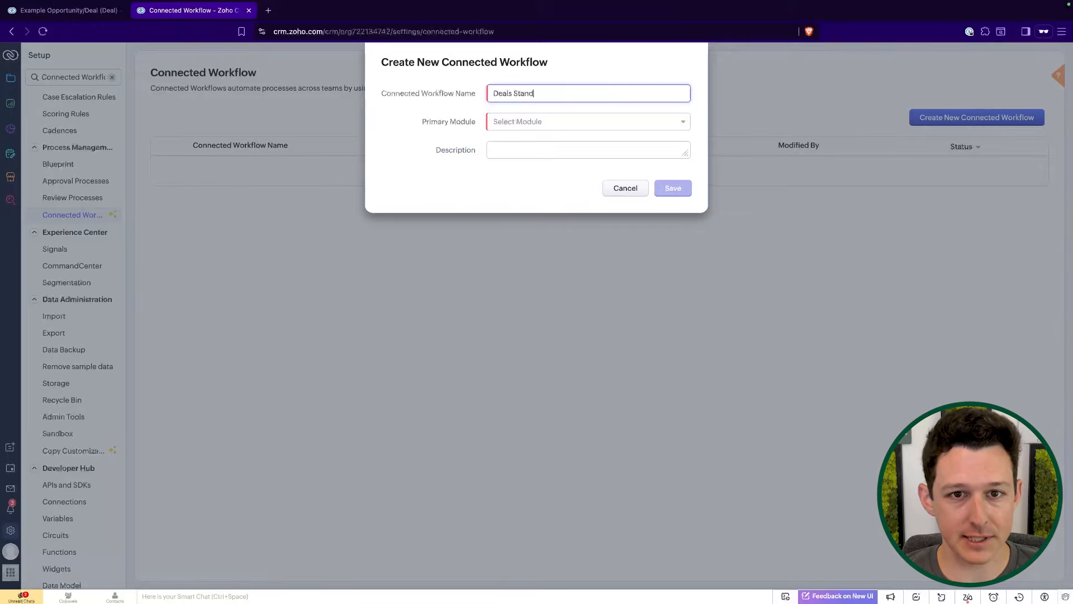
text(Deals Standard Process)
click(565, 126)
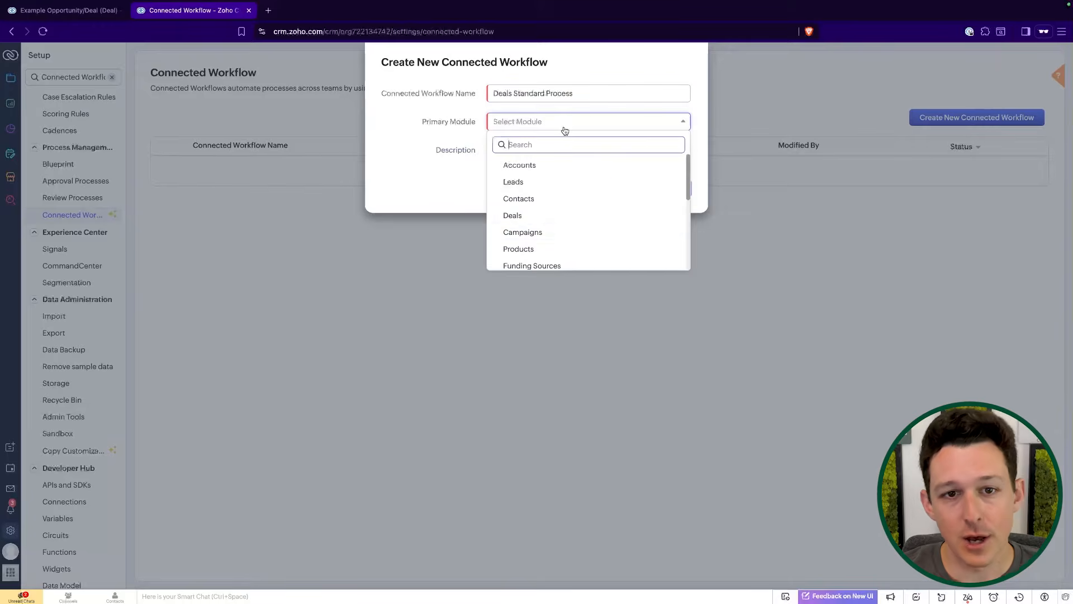
click(537, 216)
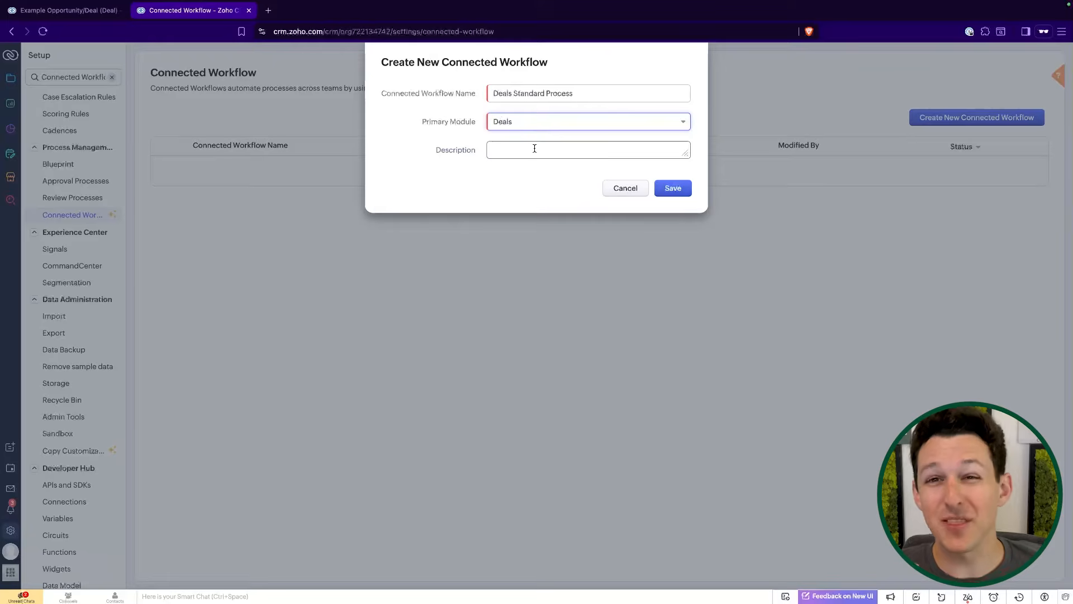
click(682, 193)
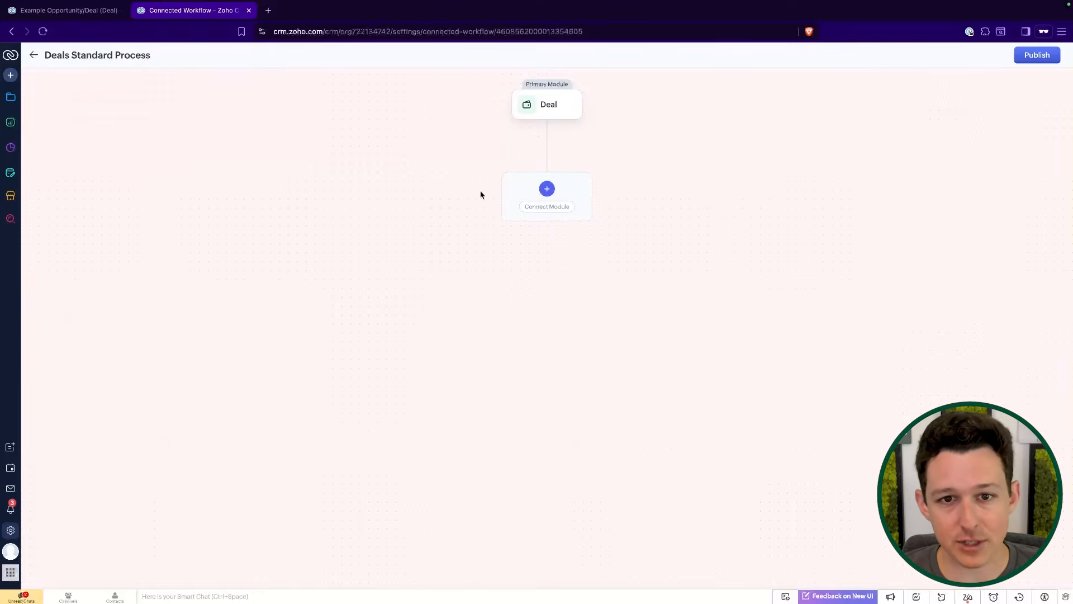
Open the trigger settings of the Deal primary module.
click(560, 106)
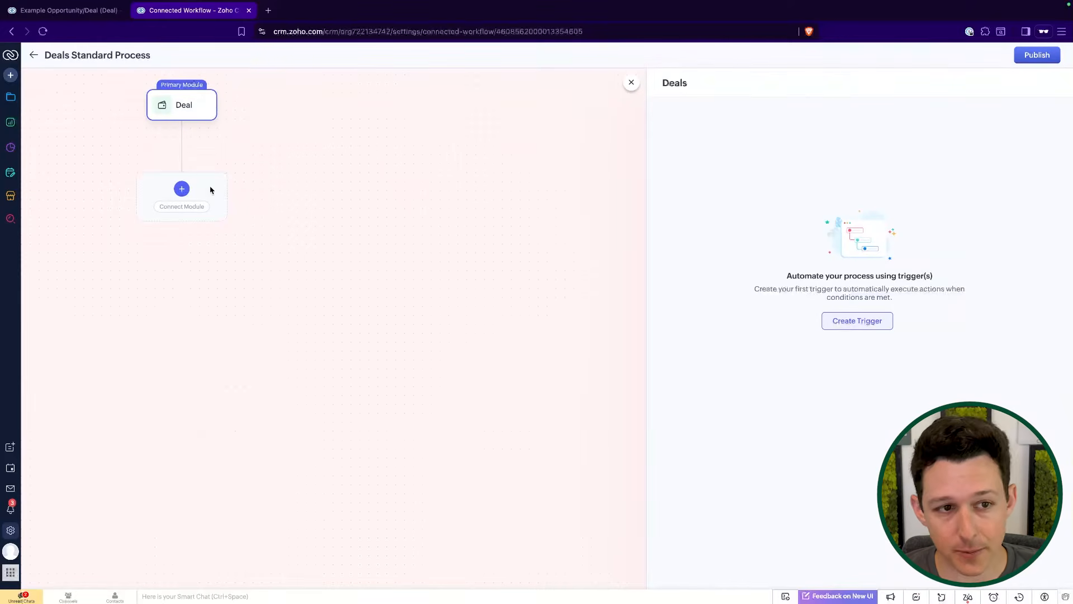
click(182, 189)
click(527, 85)
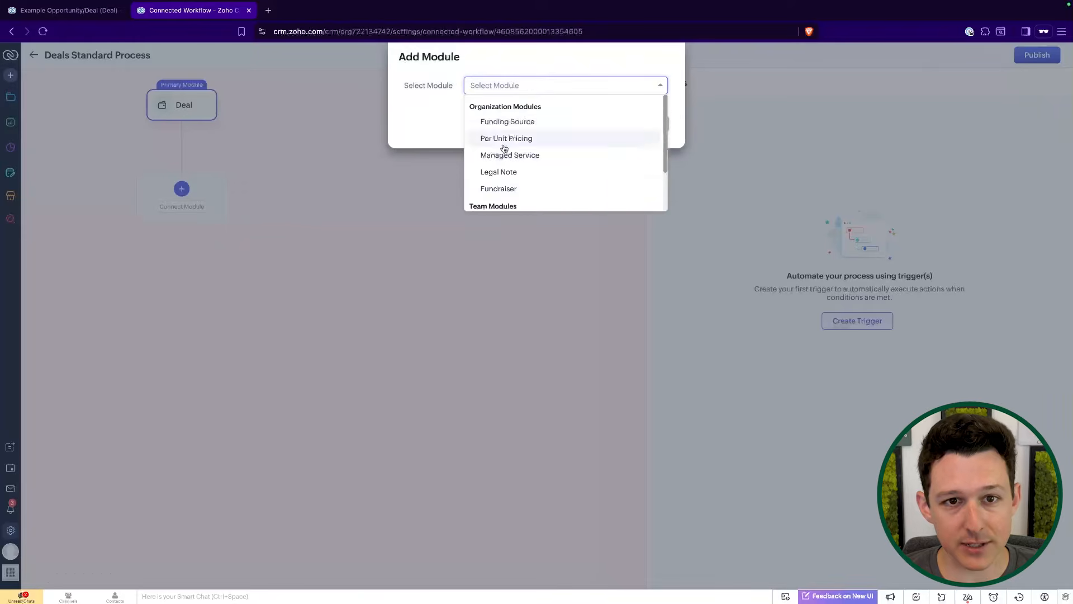
scroll(536, 126, down, 2)
click(441, 136)
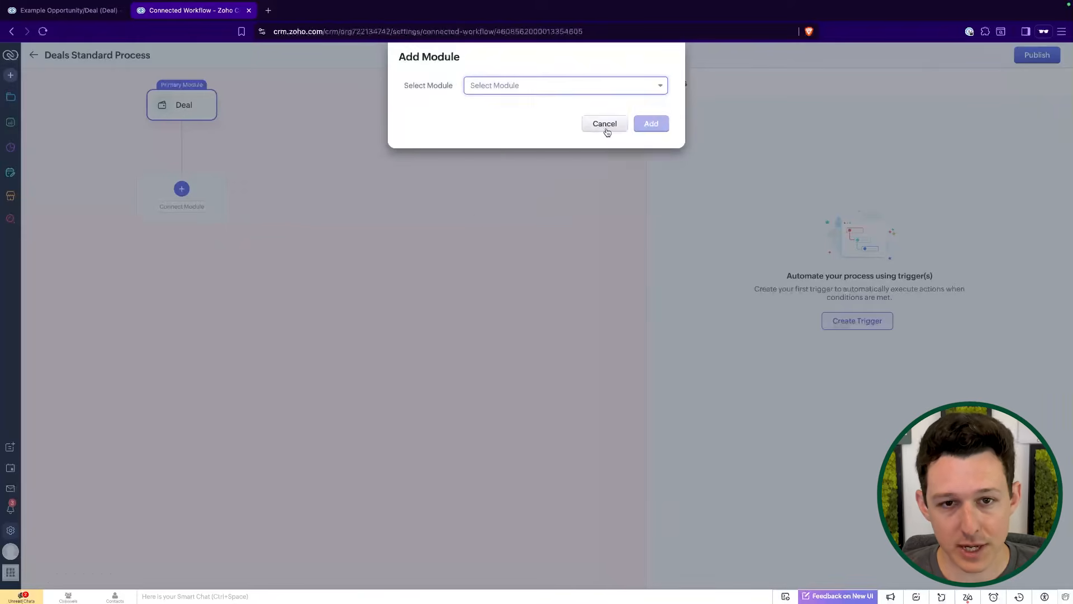
click(604, 114)
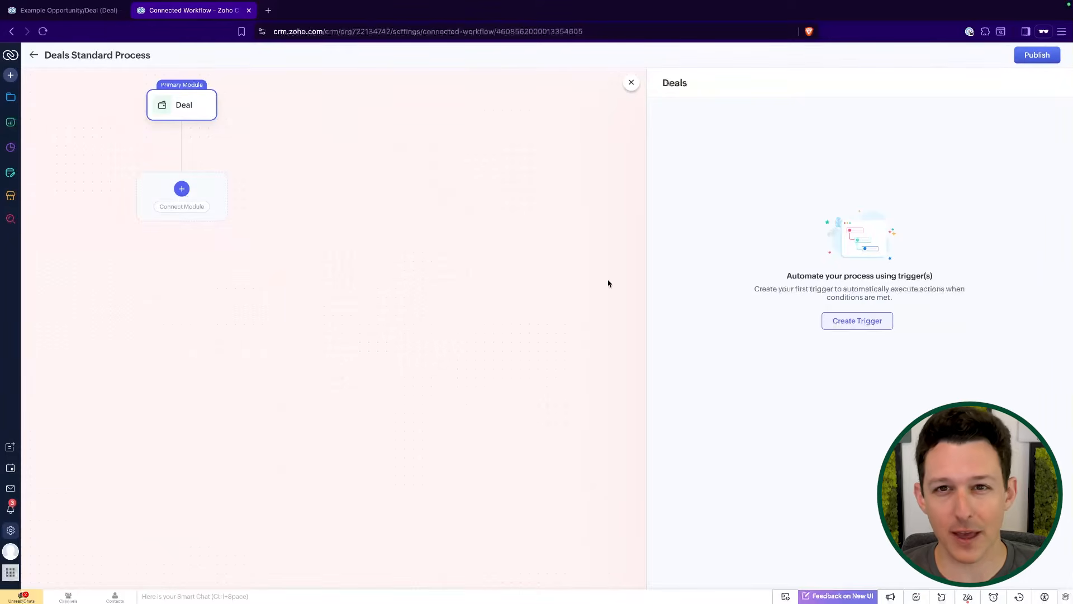
Start a trigger for the Deal module that fires when a record is created or edited.
click(858, 322)
click(824, 157)
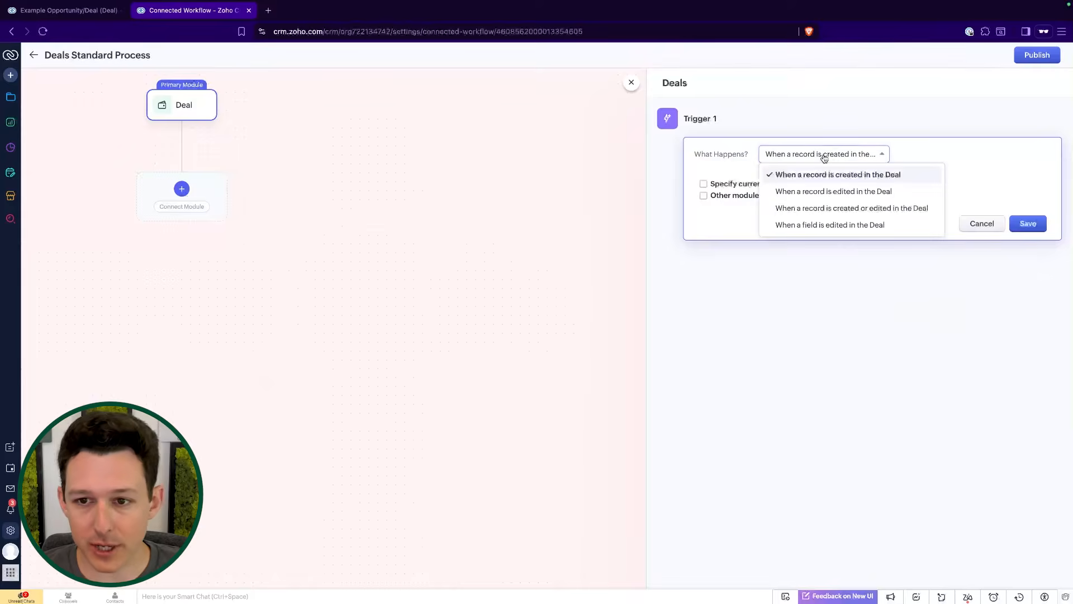
click(816, 209)
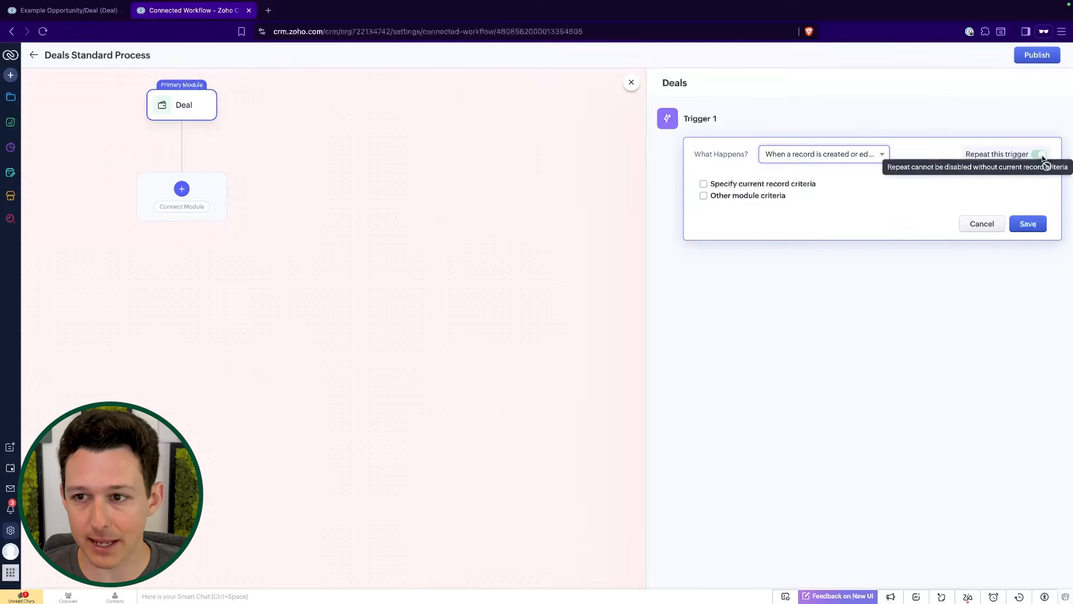
Specify a current record criterion for the trigger requiring Stage is Value Proposition.
click(811, 185)
click(831, 212)
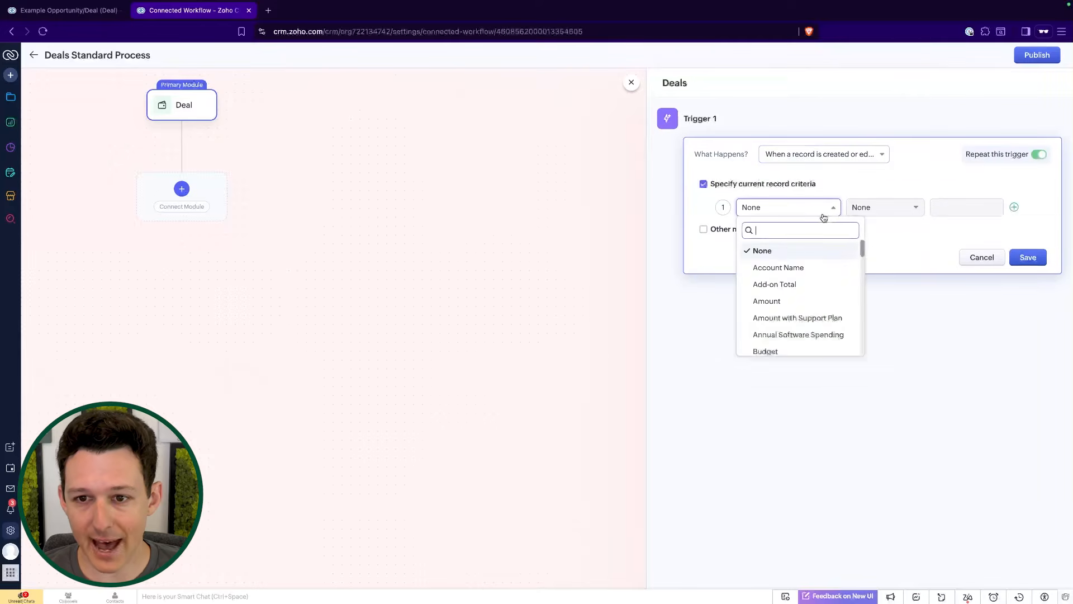
text(stage)
click(780, 251)
click(897, 213)
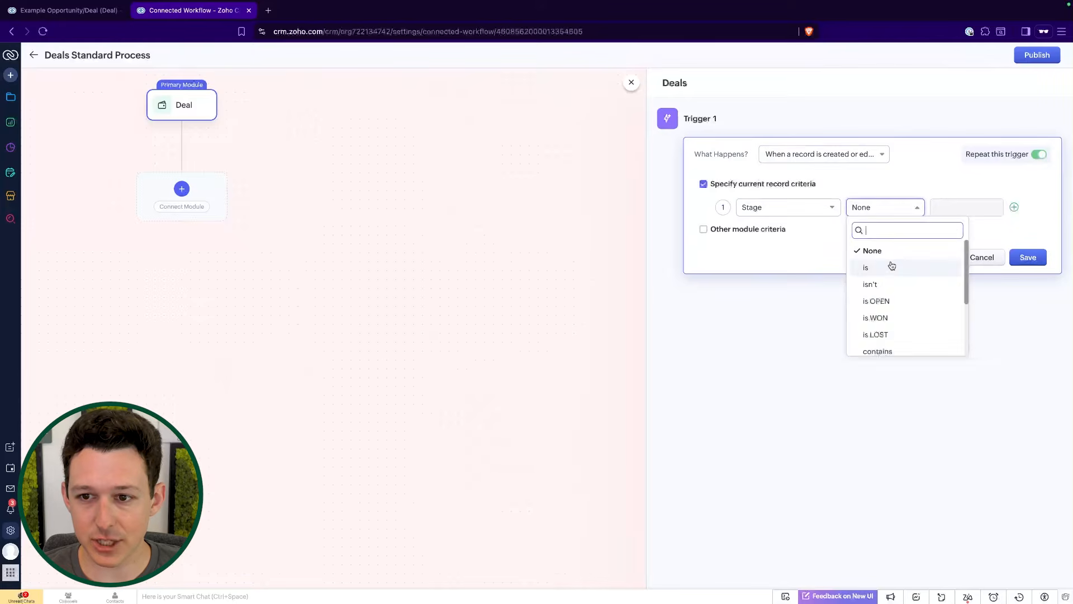
click(889, 266)
click(943, 207)
click(964, 263)
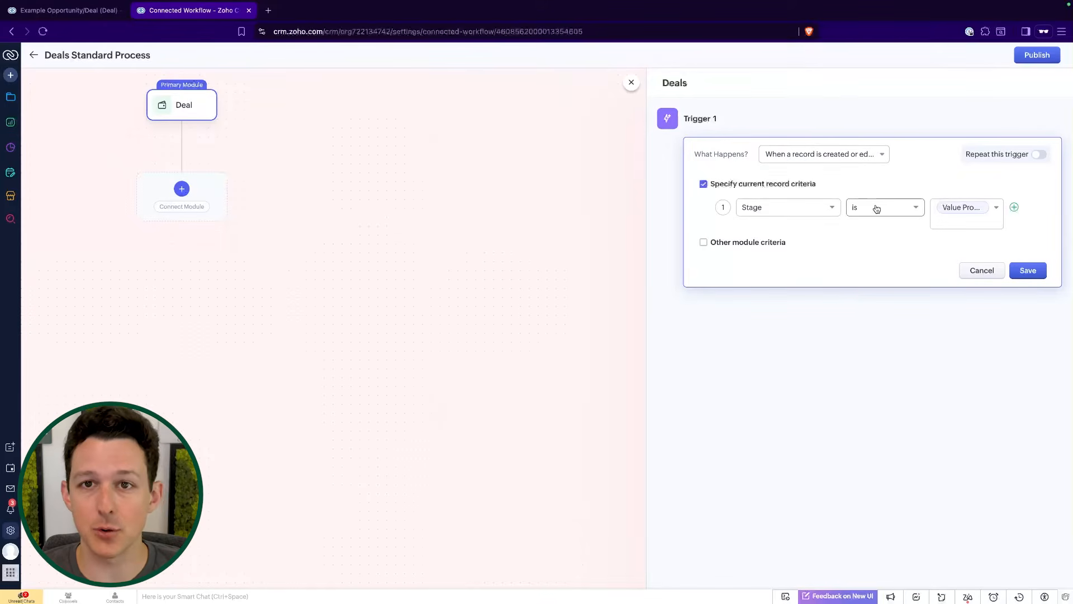
click(866, 154)
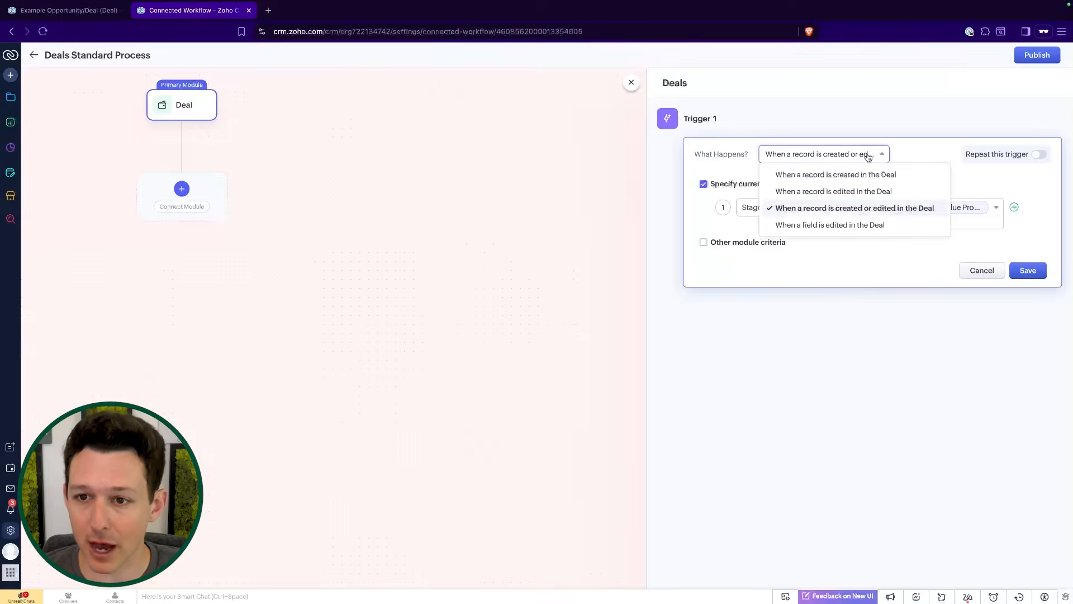
click(862, 209)
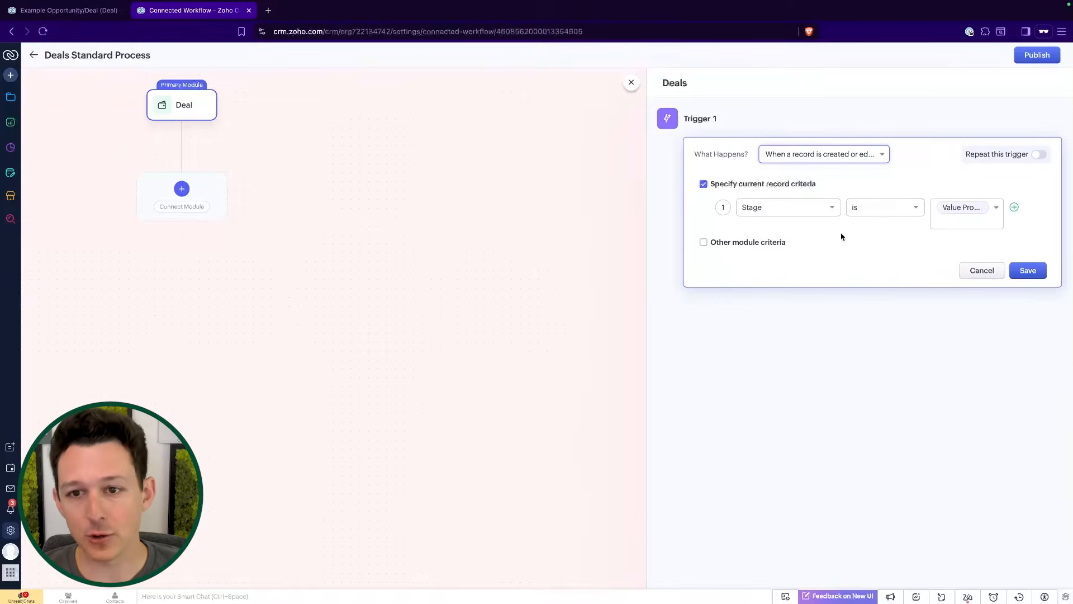
click(1015, 208)
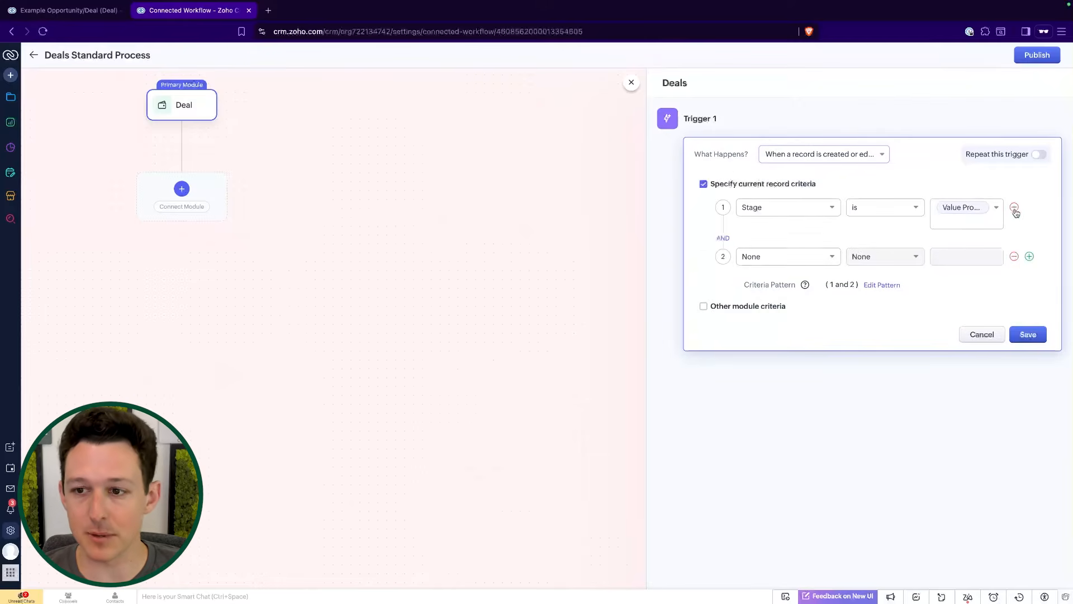
click(1014, 257)
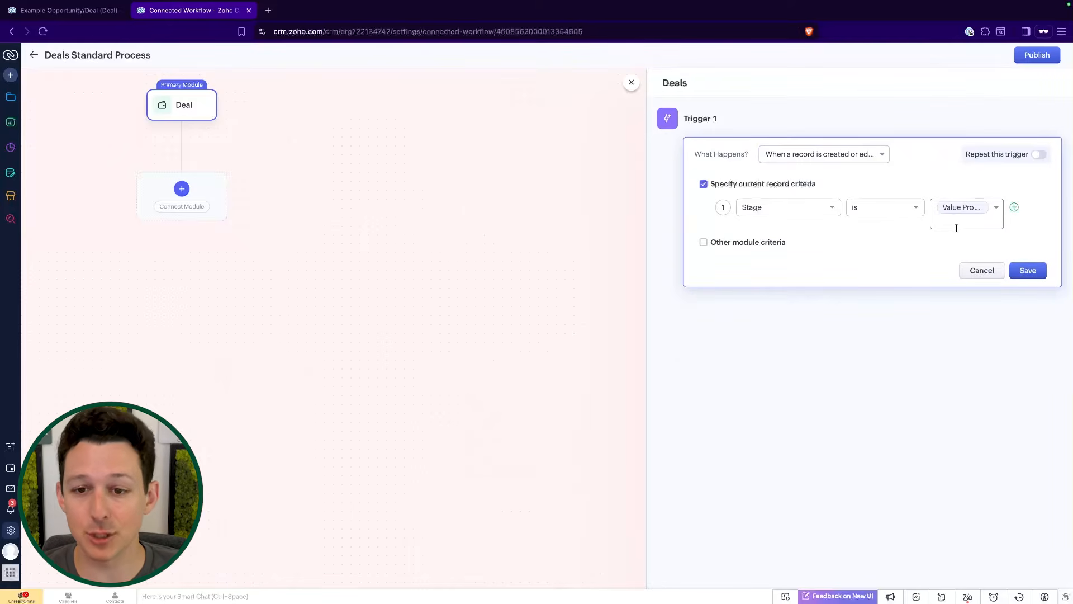
Try other module criteria matching any connected record, browse the selectable modules, and disable those criteria again.
click(743, 243)
click(849, 274)
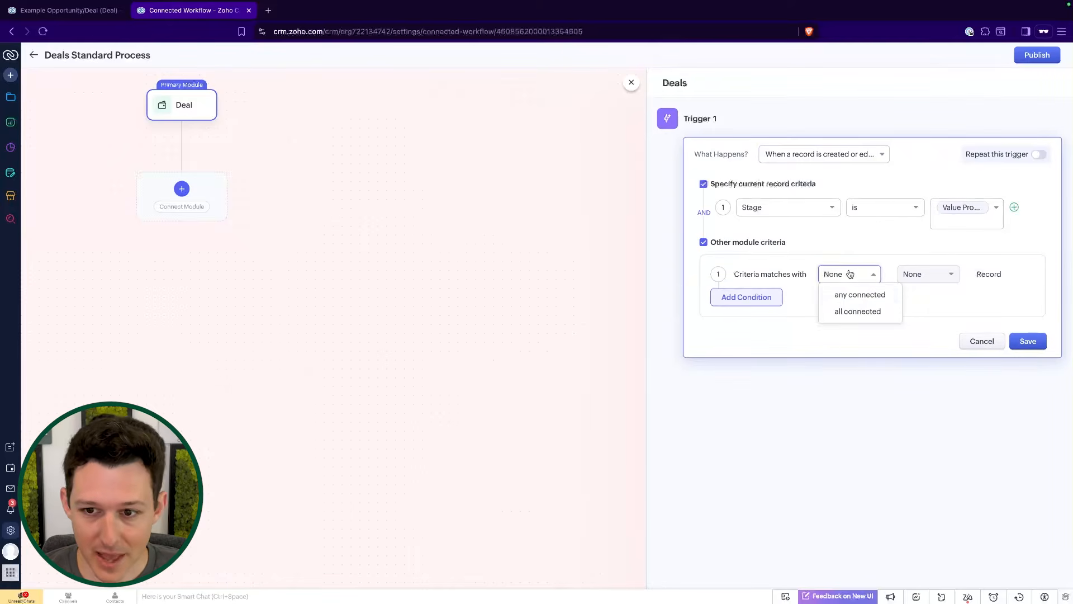
click(803, 307)
click(866, 279)
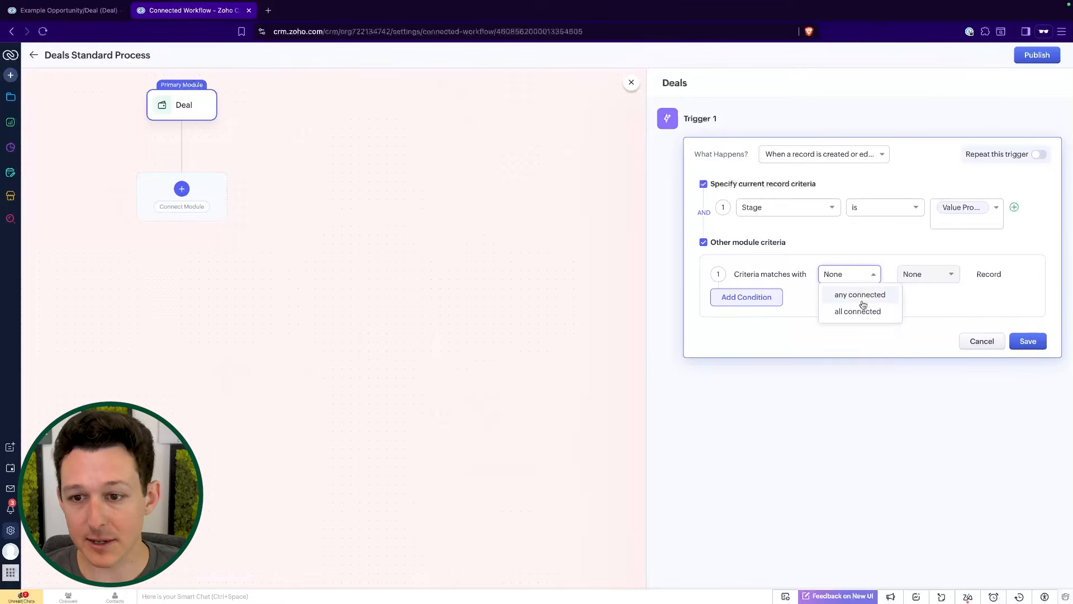
click(860, 294)
click(917, 271)
scroll(936, 330, down, 3)
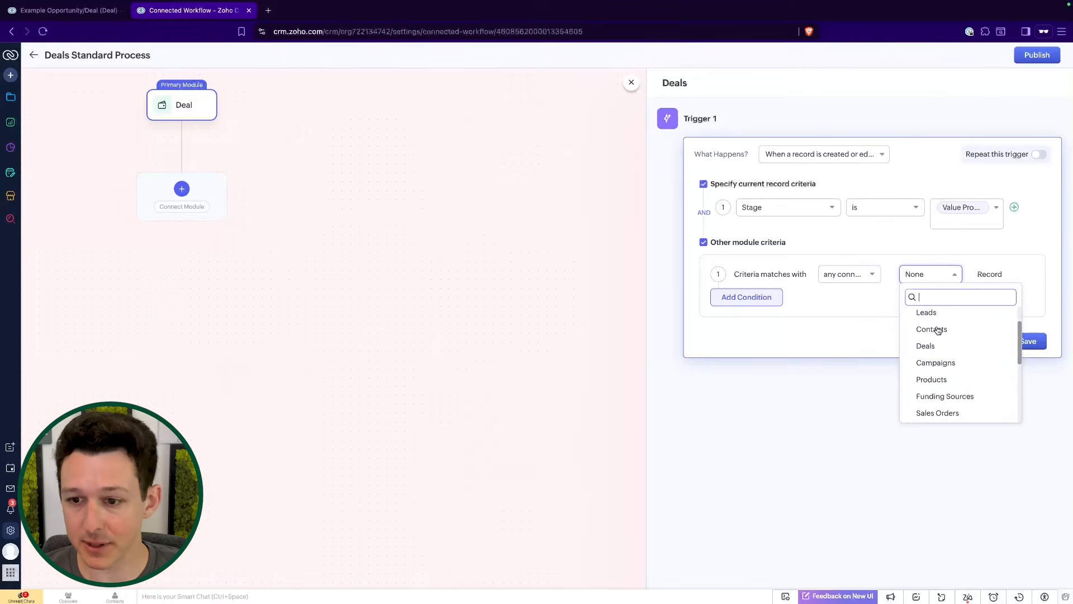
scroll(936, 330, down, 3)
scroll(937, 347, up, 8)
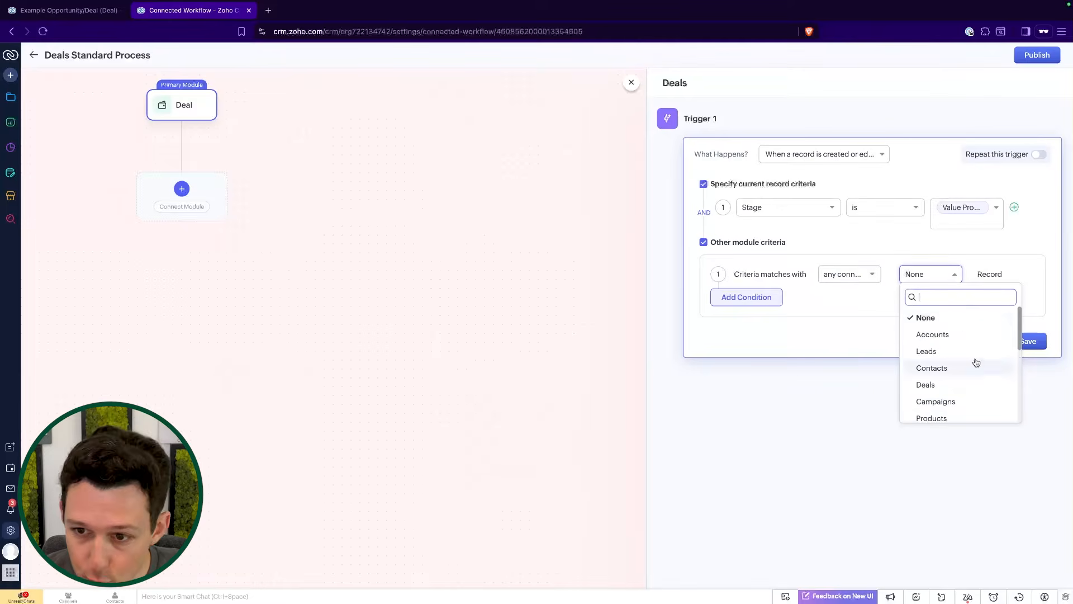
click(769, 285)
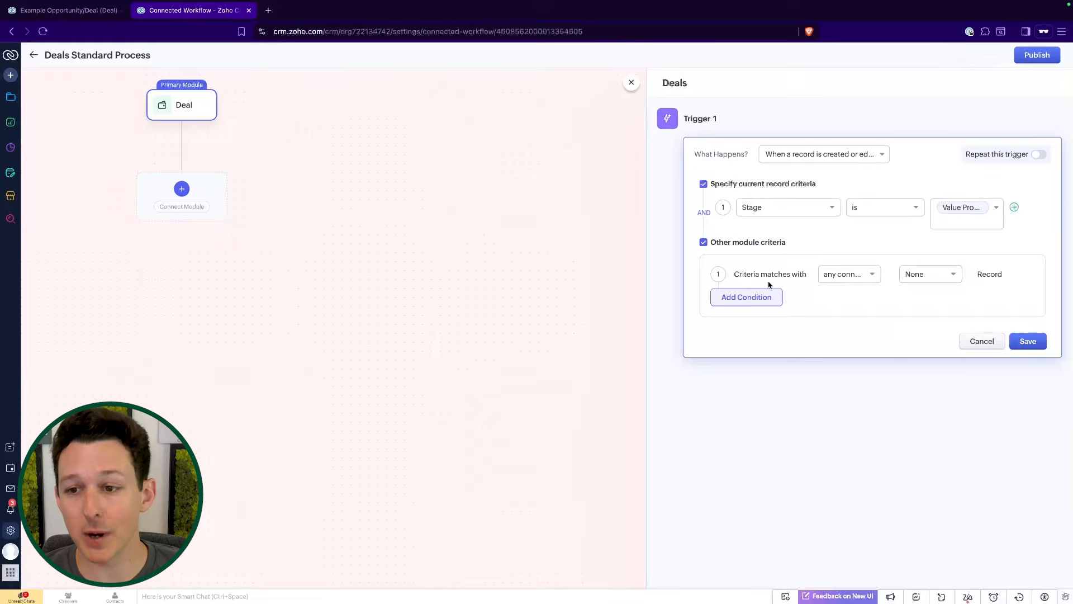
click(742, 248)
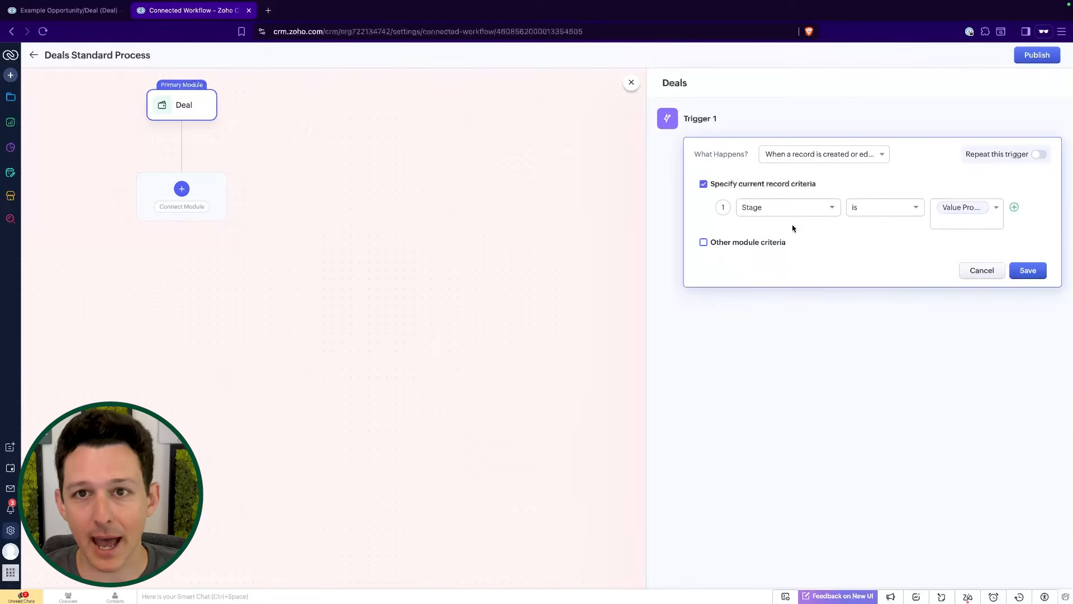
Save the Deal module's first trigger.
click(1035, 270)
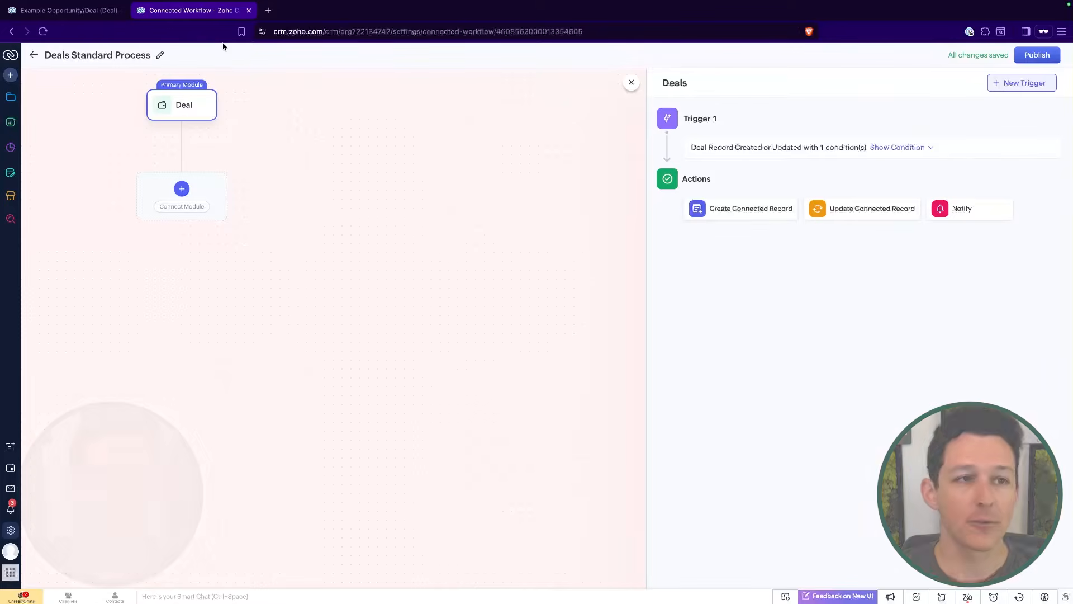
Open the CRM setup in a new browser tab.
click(271, 14)
text(cr)
key(Return)
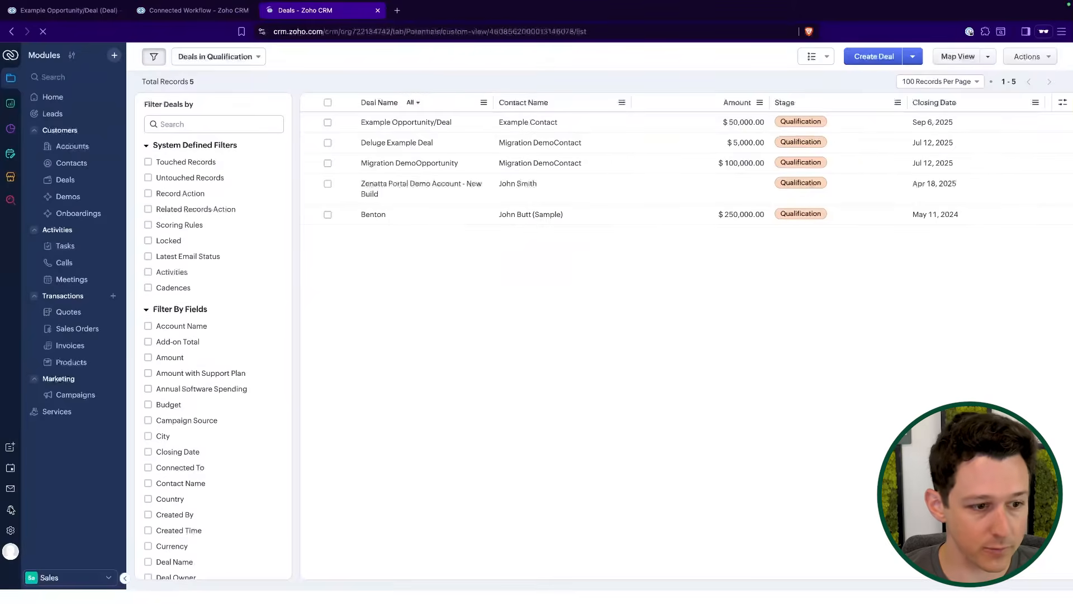
click(10, 530)
Search the setup options for "workflow" and open the Workflow Rules page under Automation.
text(w)
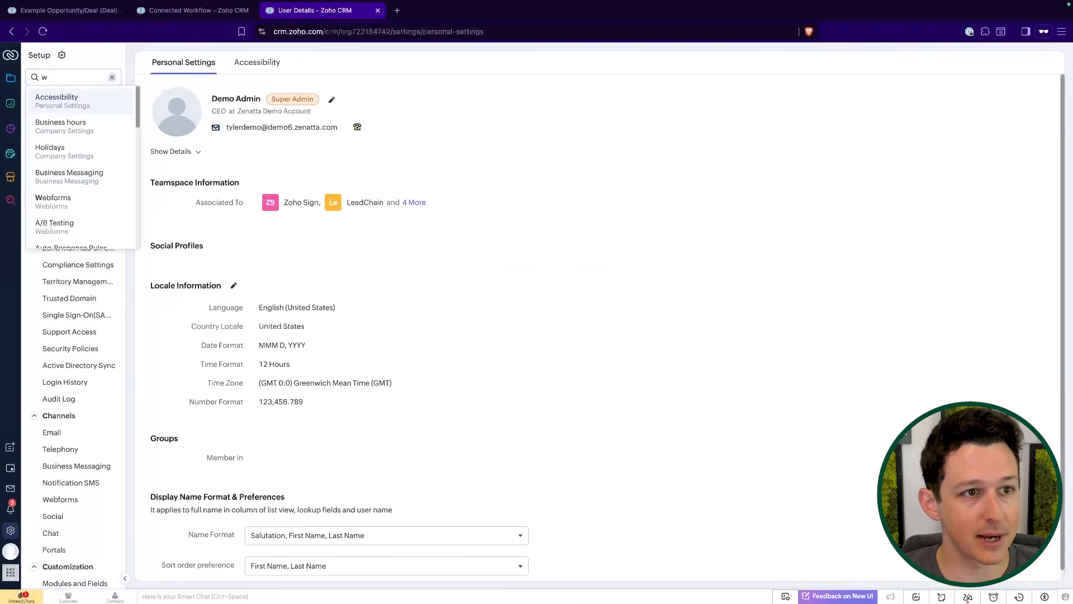
text(ork)
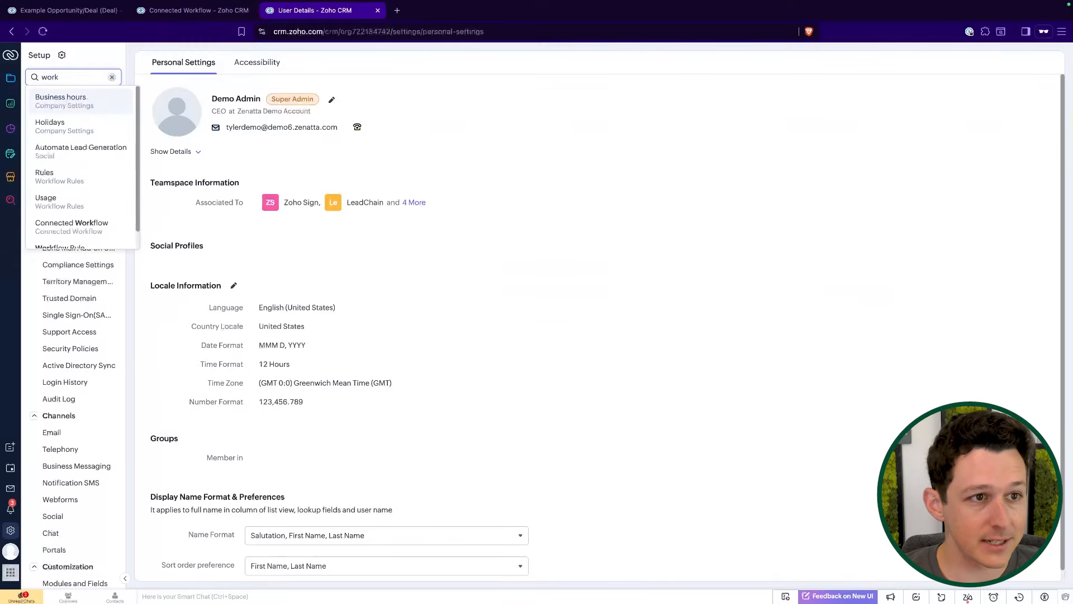
text(flow)
click(67, 202)
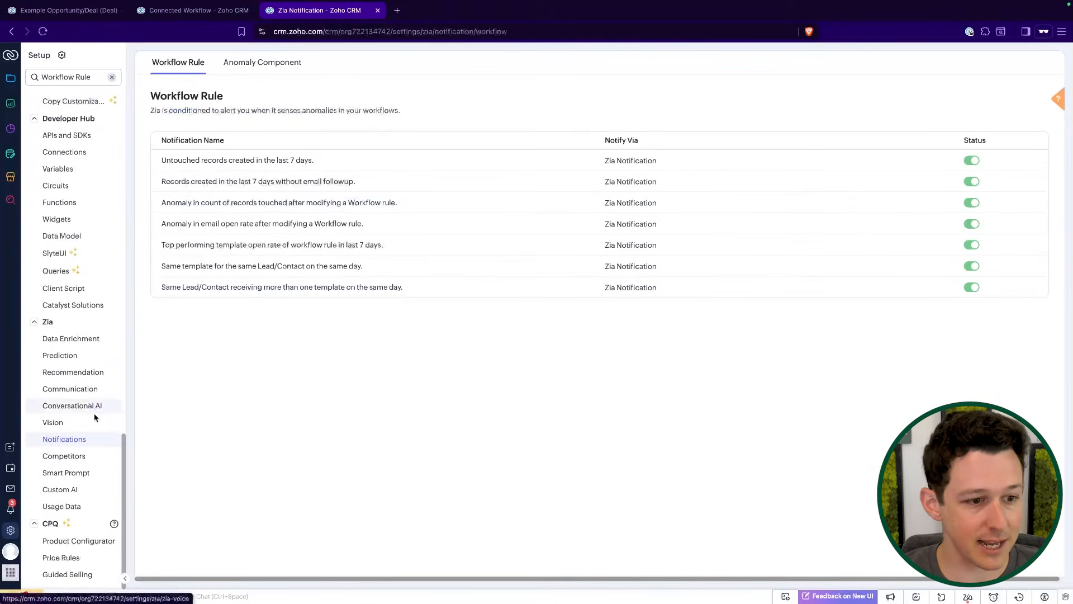
scroll(81, 360, up, 6)
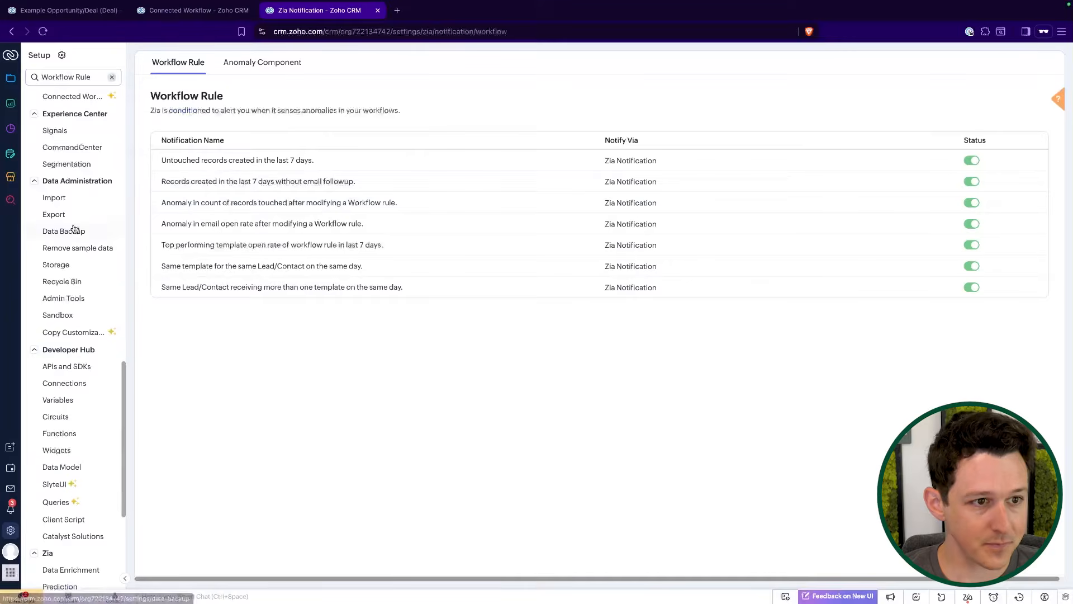
scroll(73, 228, up, 3)
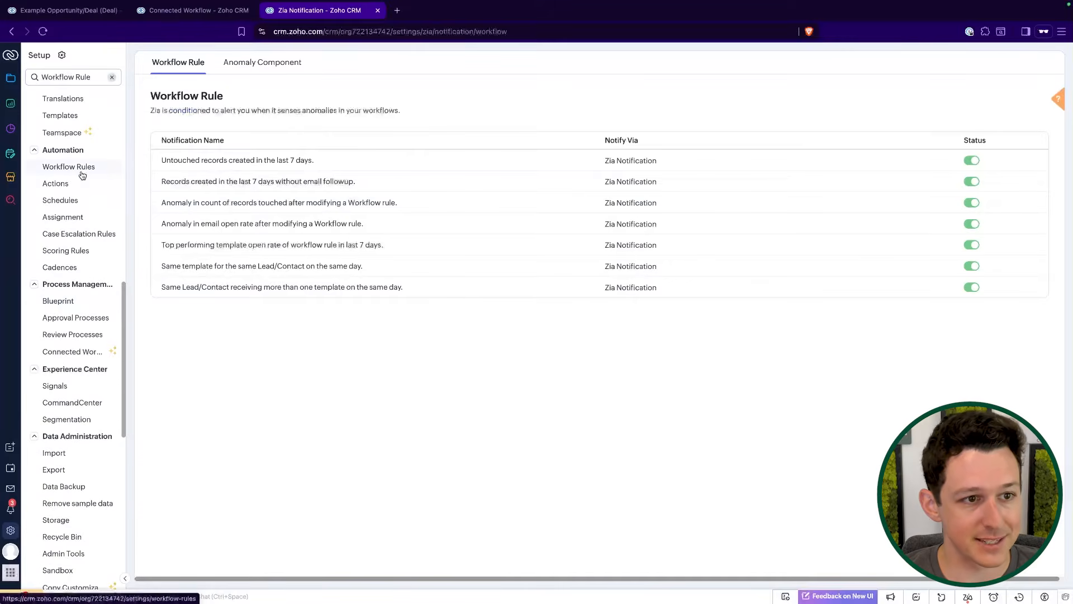
click(80, 167)
Create a workflow rule named Example for the Deals module.
click(980, 173)
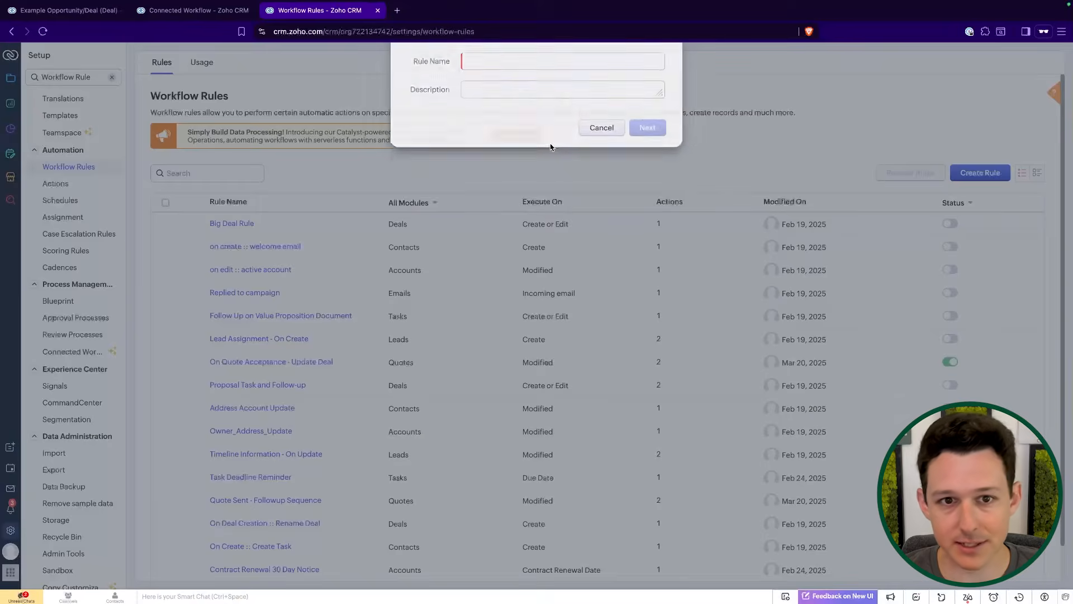
click(545, 90)
text(deal)
click(536, 137)
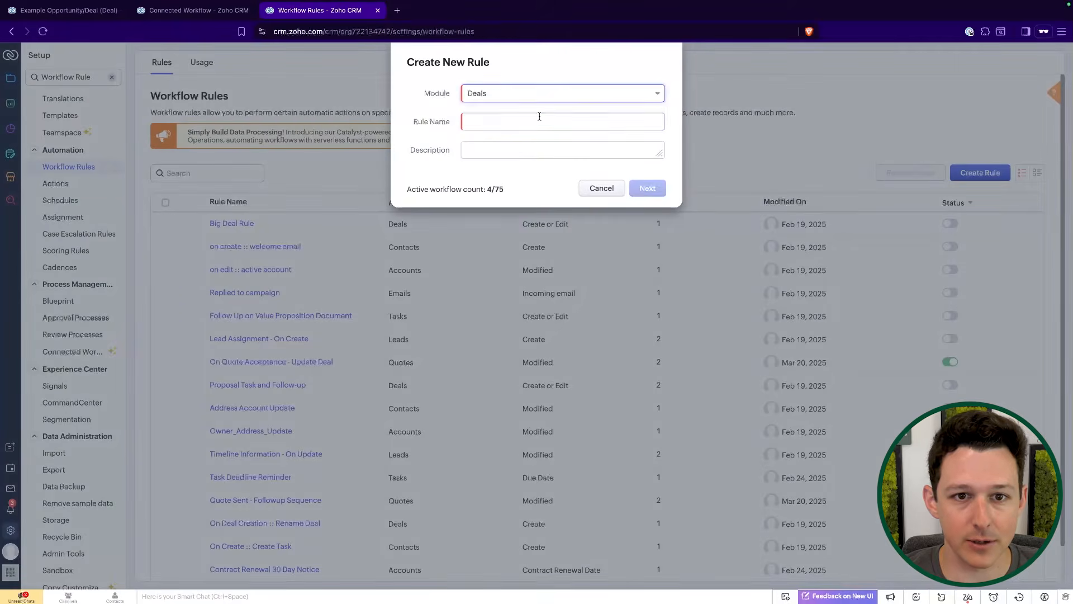
click(539, 119)
text(Example)
click(647, 188)
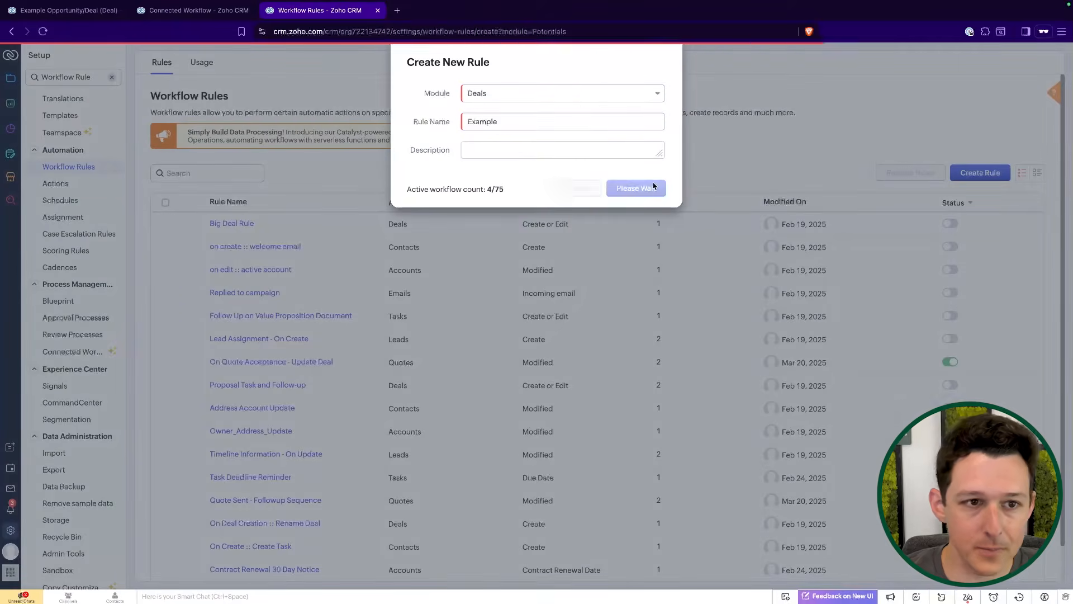
Set the Example rule to run on the Create record action and apply it to All Deals.
click(346, 161)
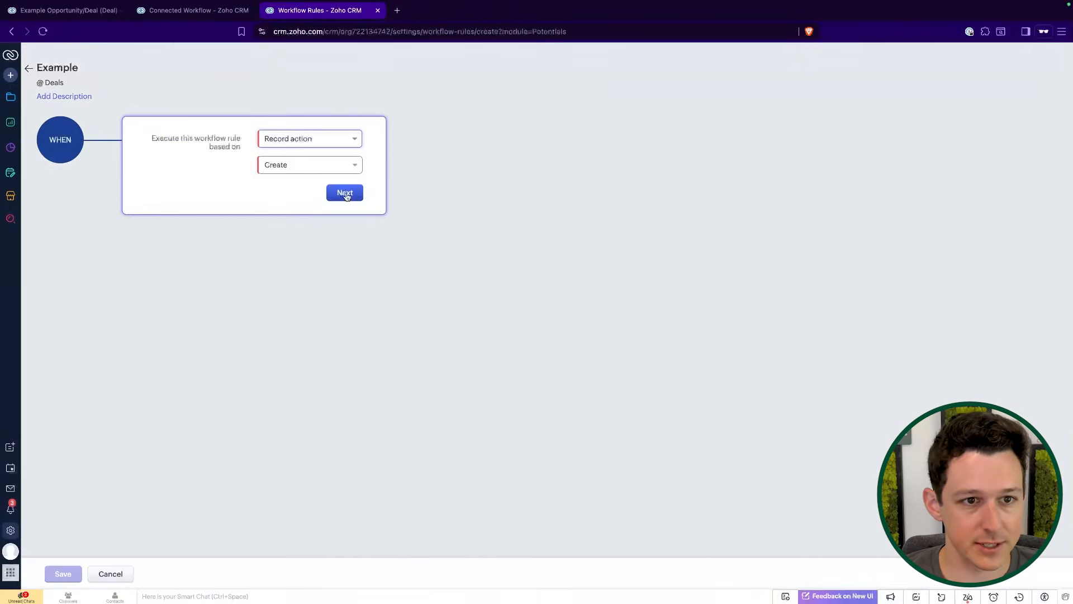
click(342, 192)
click(599, 288)
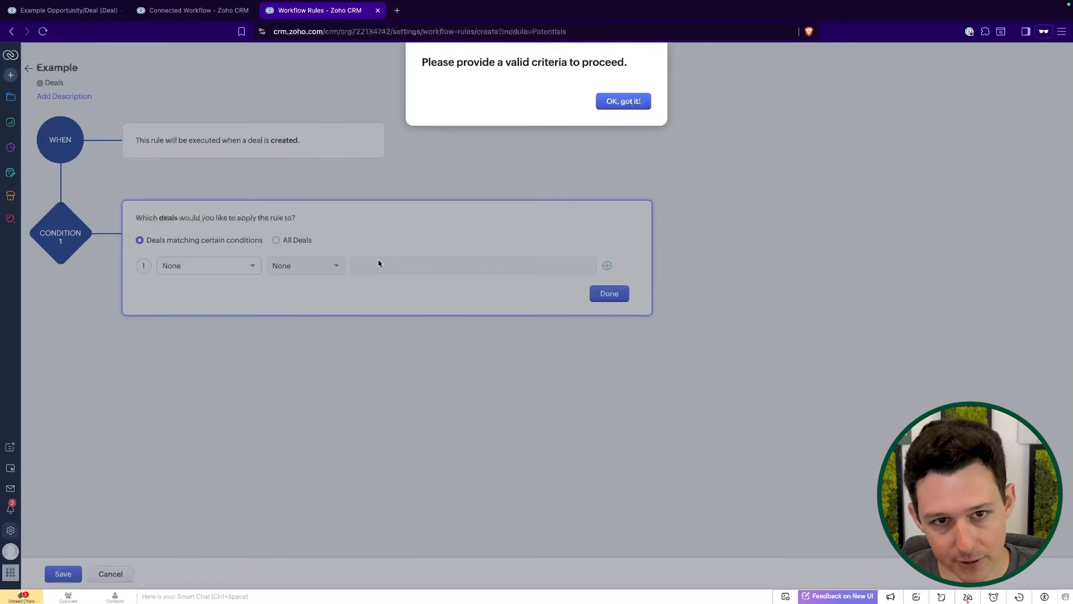
click(626, 101)
click(276, 240)
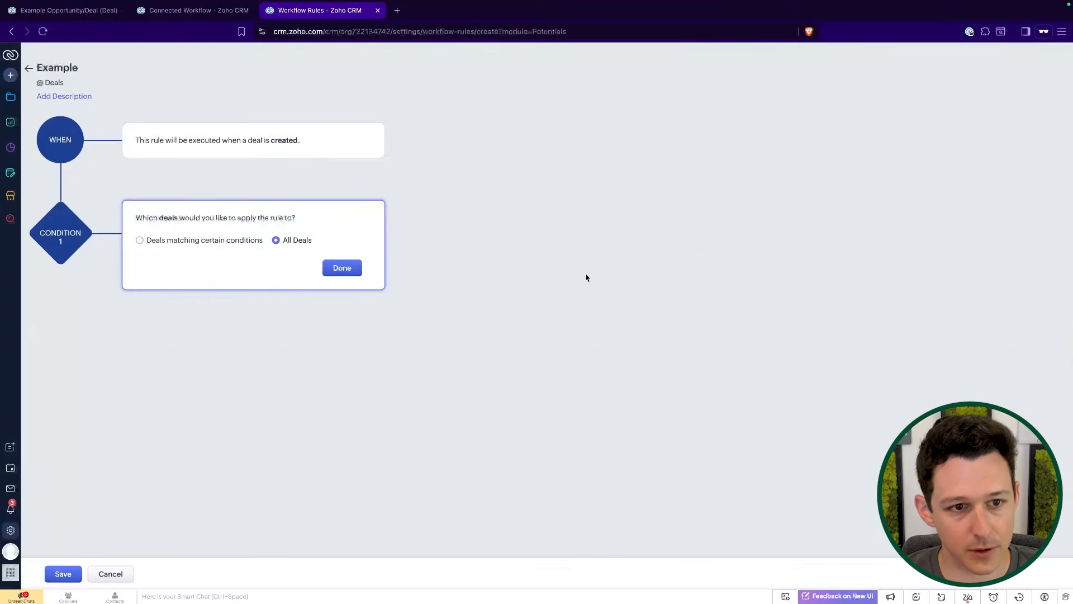
click(360, 273)
Examine the instant actions offered for the Example rule, including the Activities options.
mouse_move(192, 358)
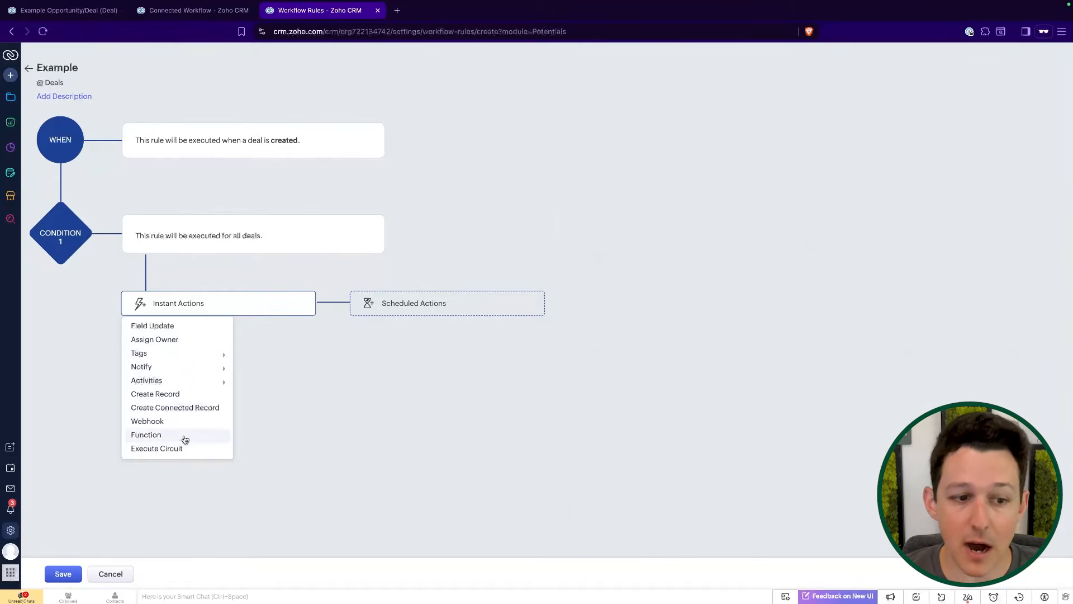
mouse_move(198, 385)
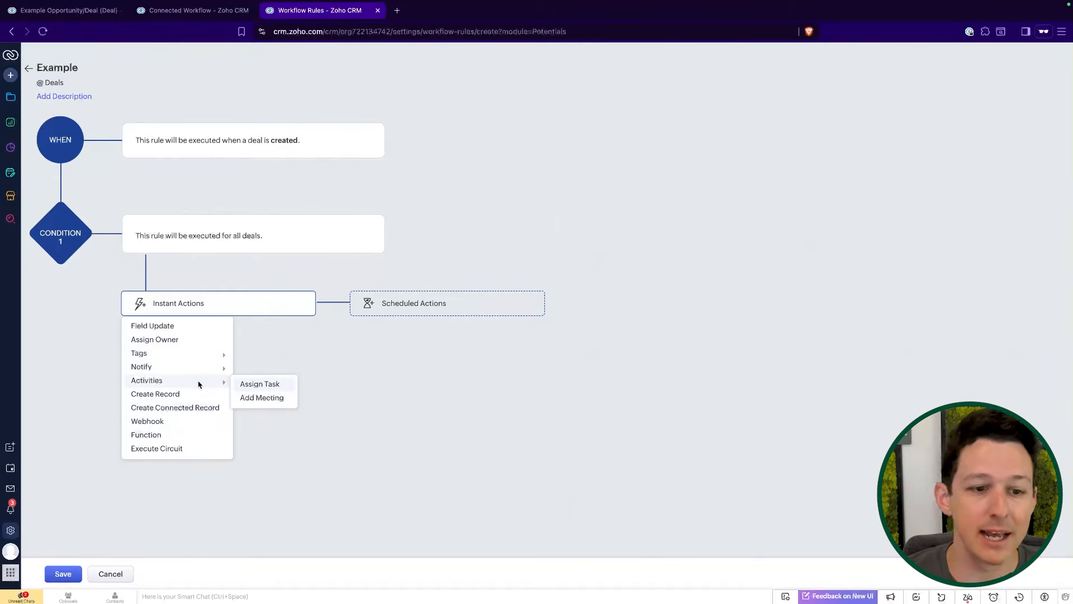
click(406, 275)
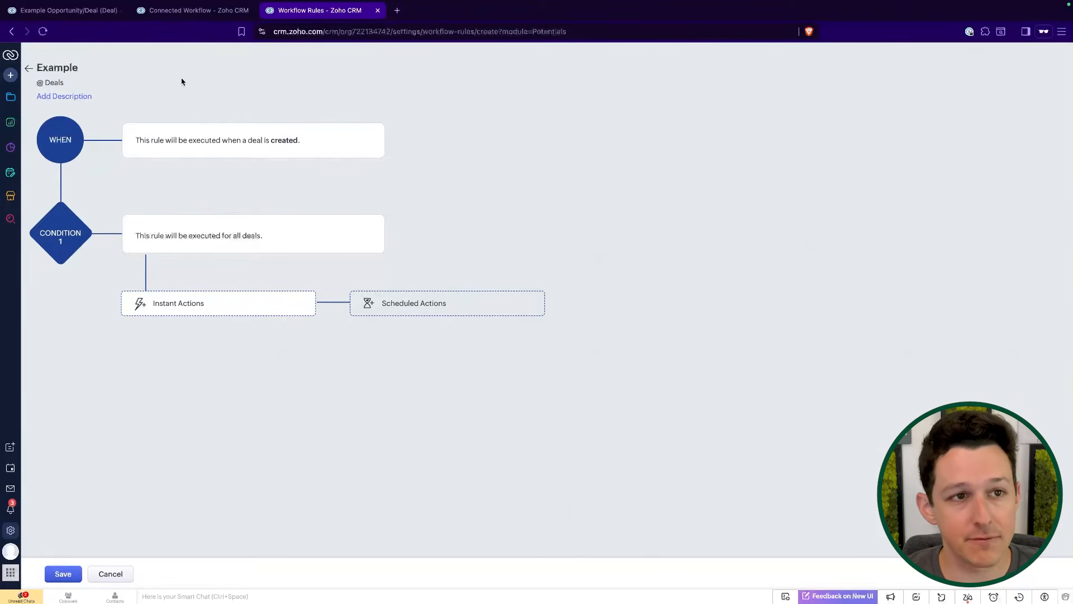
Return to the Deals Standard Process connected workflow and add a Create Connected Record action for the Demos module.
click(190, 11)
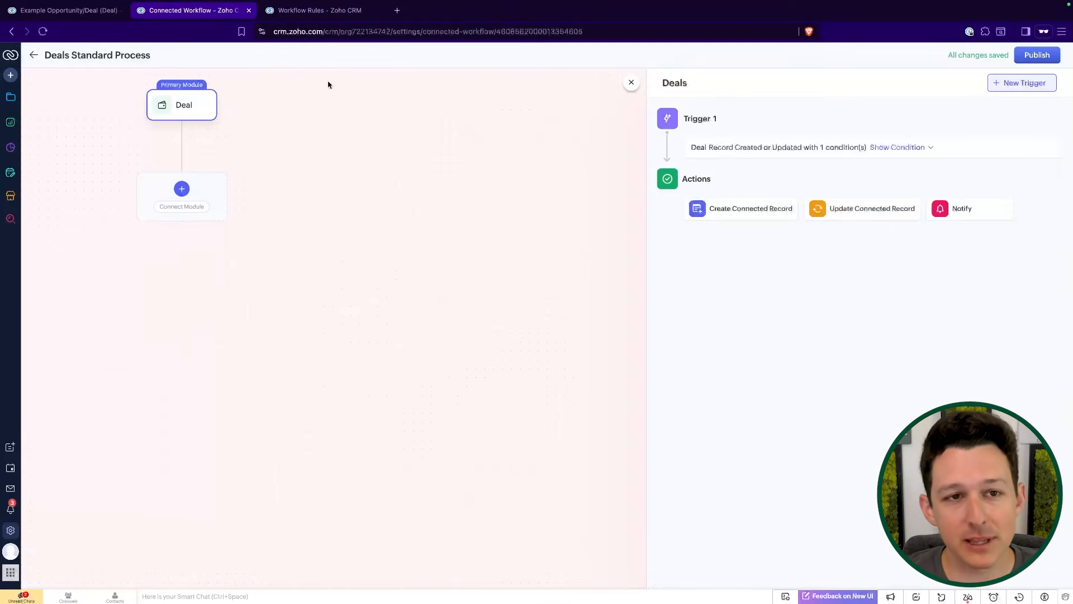
click(328, 12)
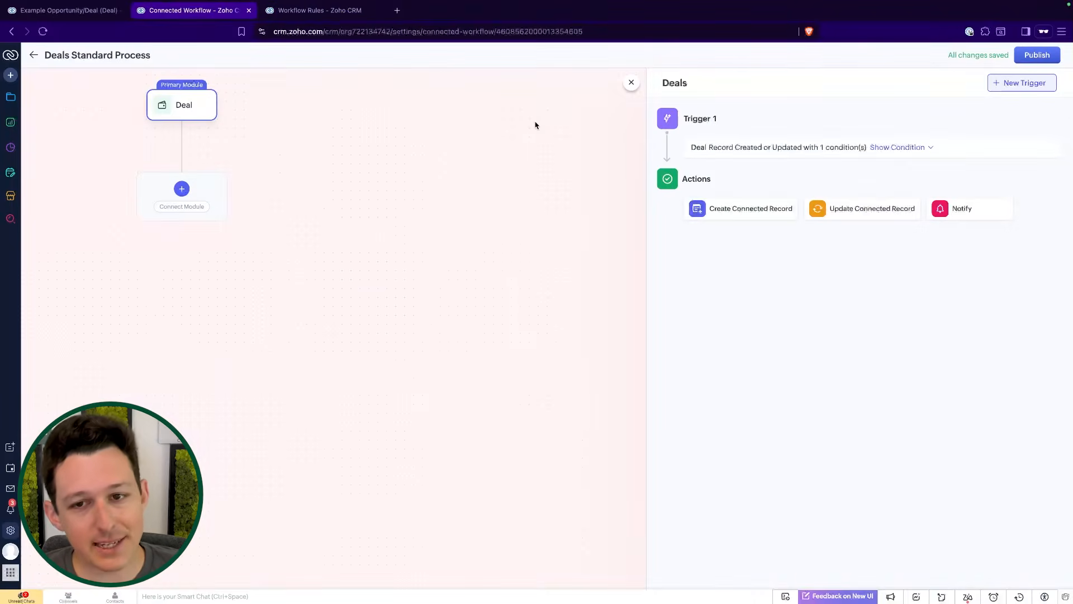
click(764, 215)
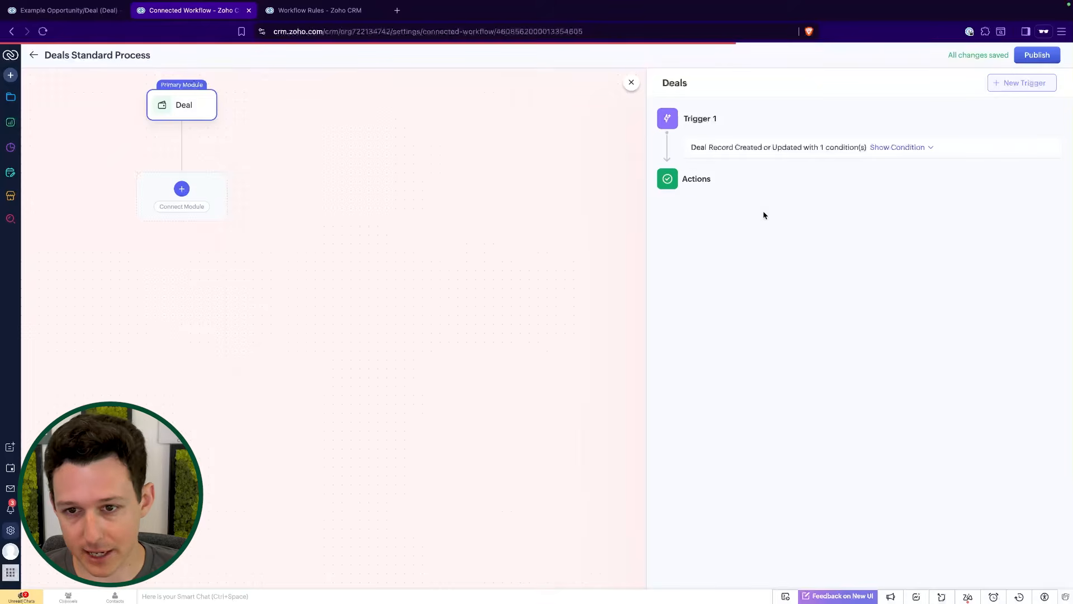
click(798, 244)
scroll(828, 309, down, 2)
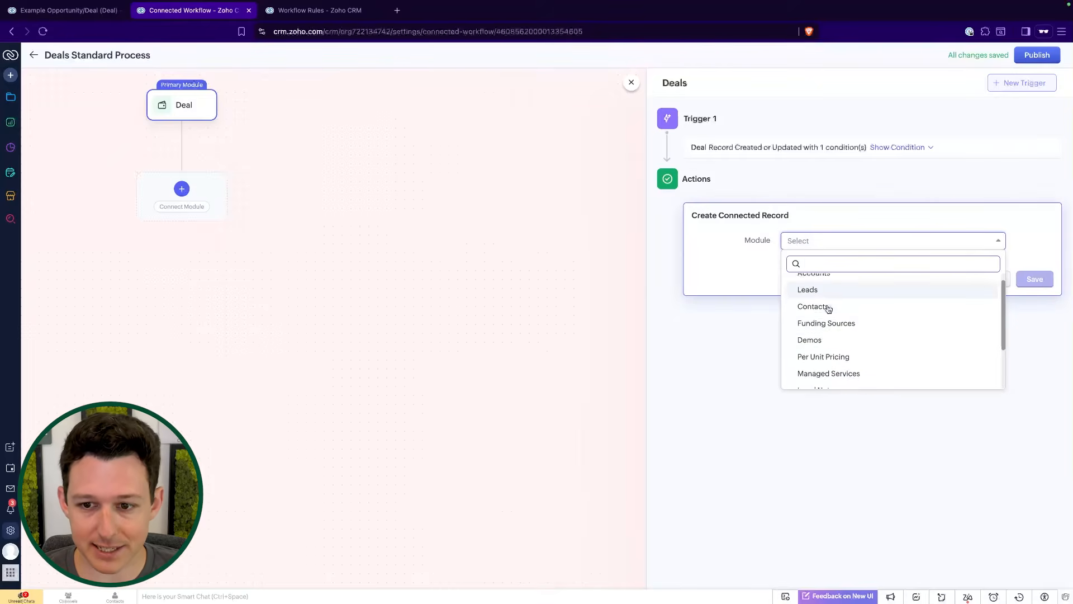
click(826, 326)
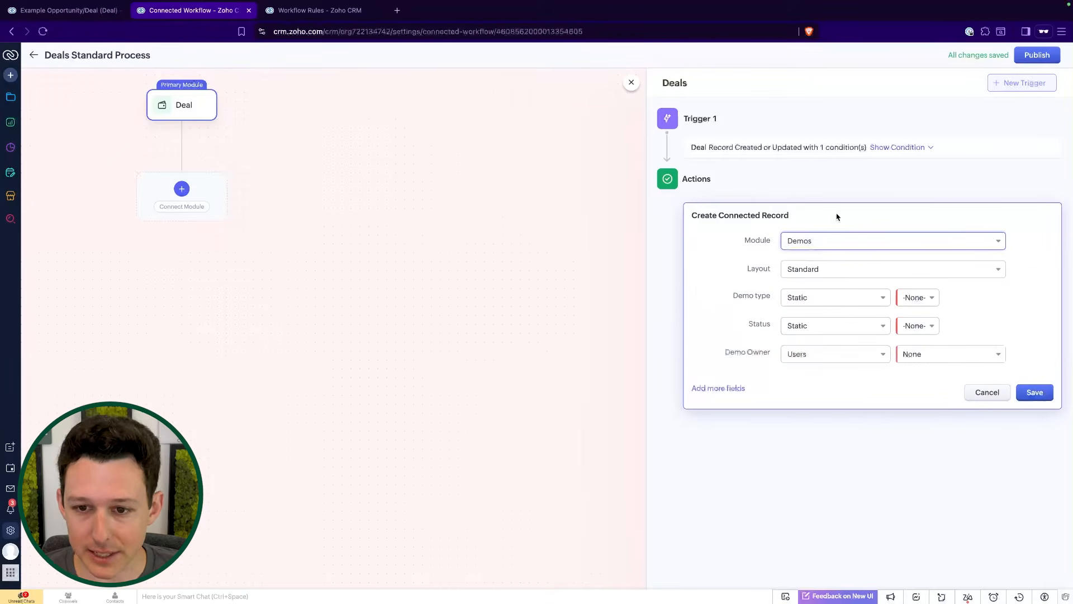
Set the new Demos record's Demo type to Video meeting and its Status to Planned.
click(907, 296)
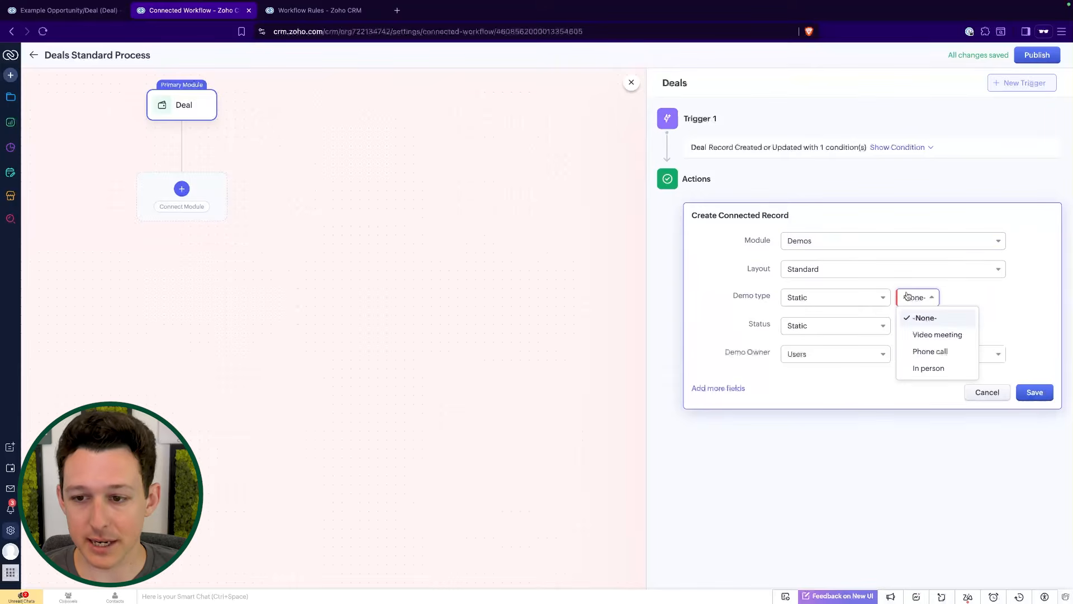
click(975, 302)
click(926, 304)
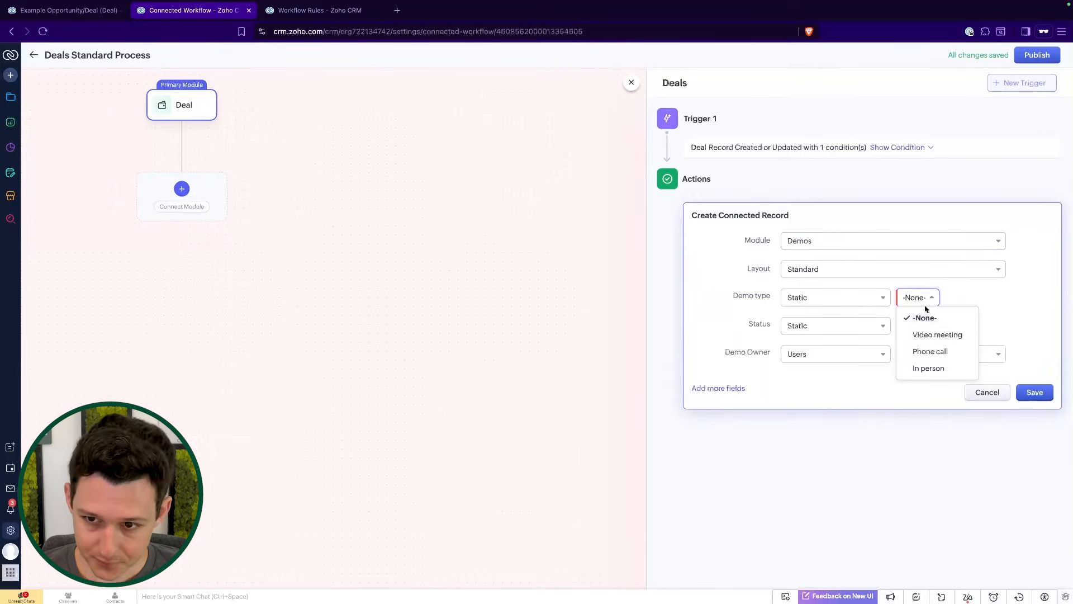
click(950, 337)
click(923, 330)
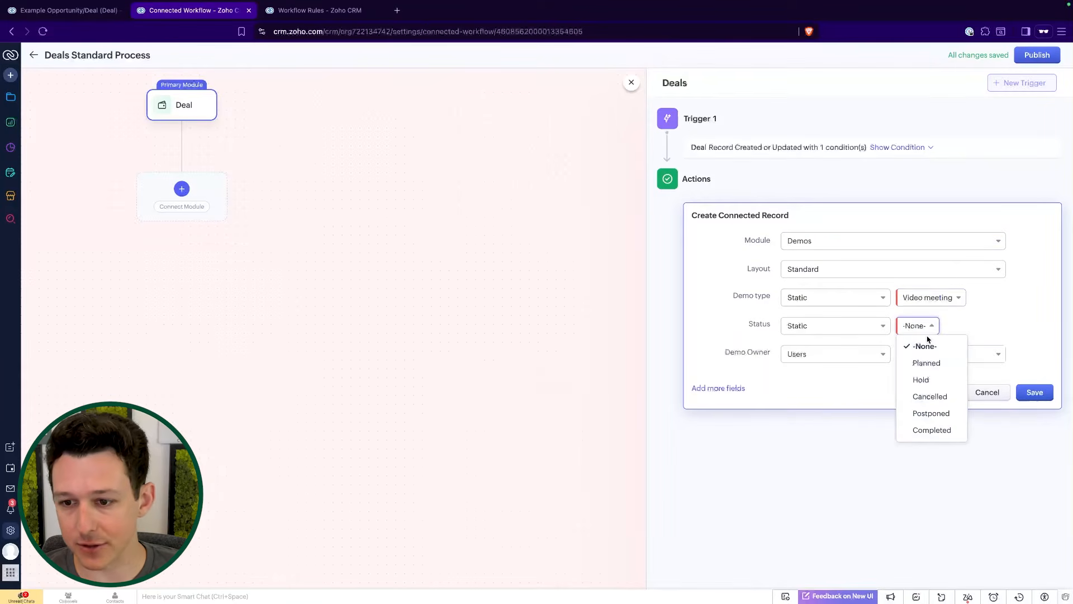
click(928, 362)
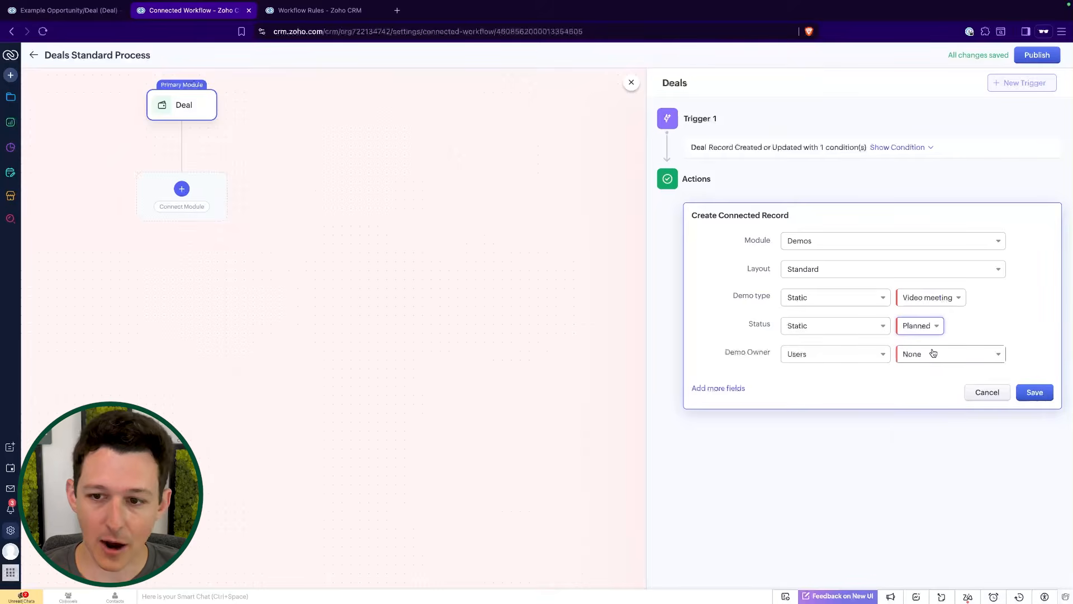
Assign the Demo Owner by Reference, using the Deal Owner merge field from the Deals module.
click(930, 360)
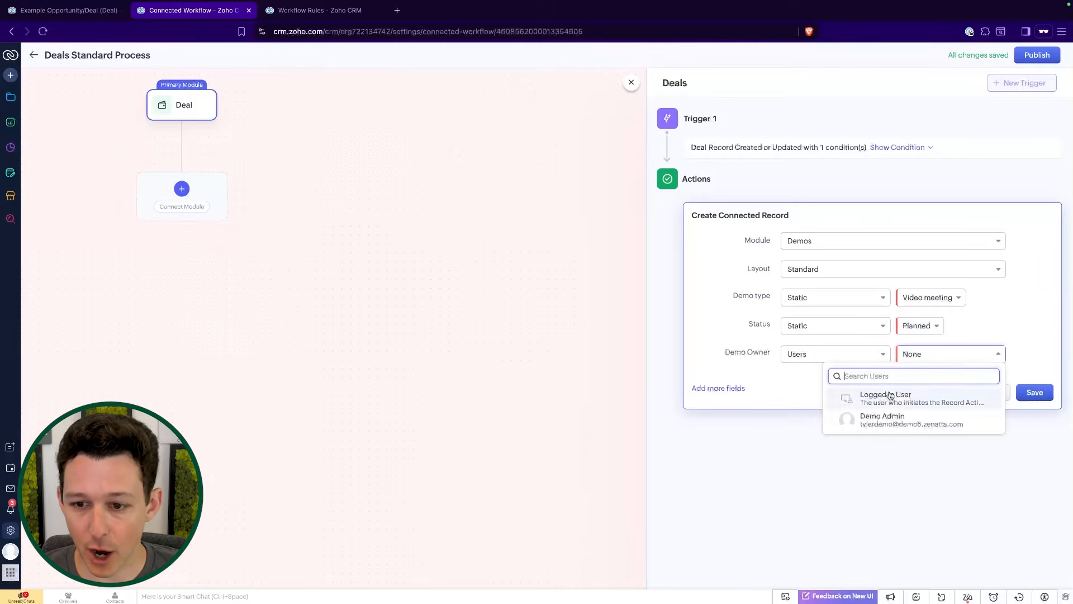
click(878, 356)
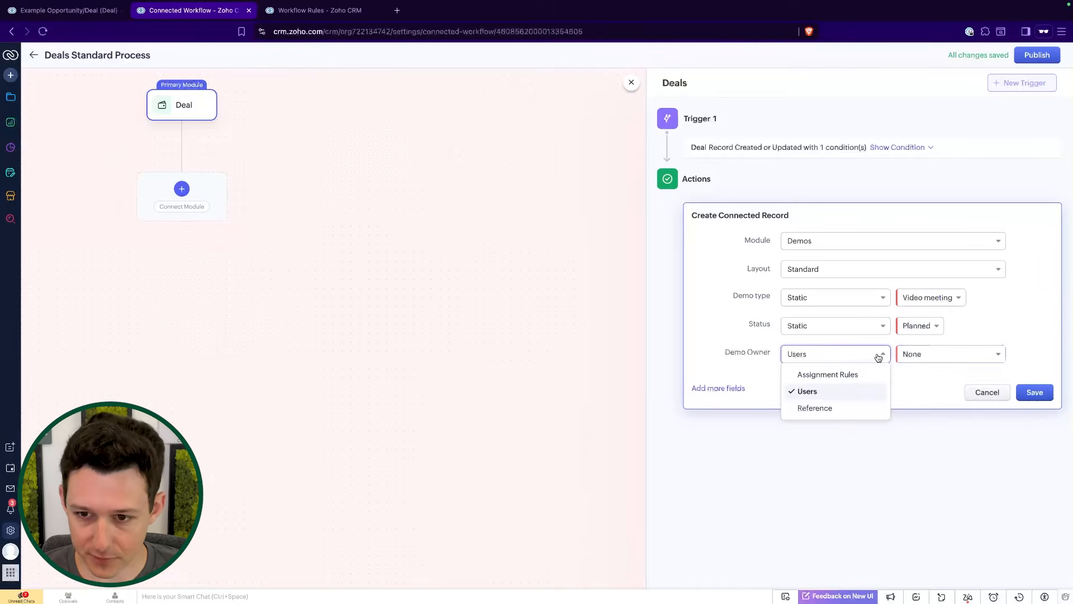
click(840, 408)
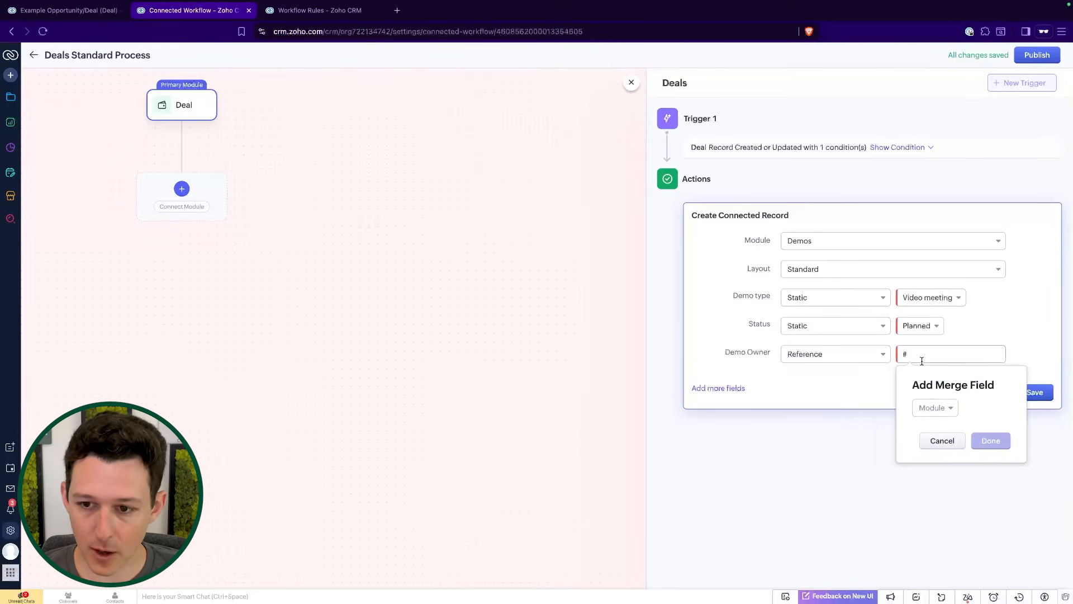
click(935, 408)
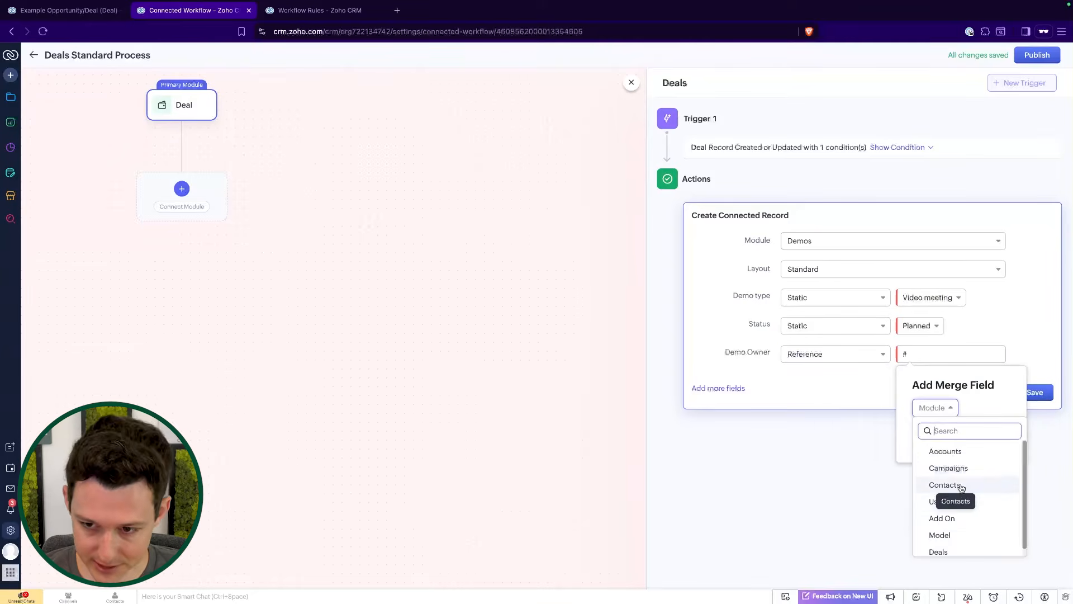
scroll(957, 485, down, 1)
click(948, 545)
click(981, 408)
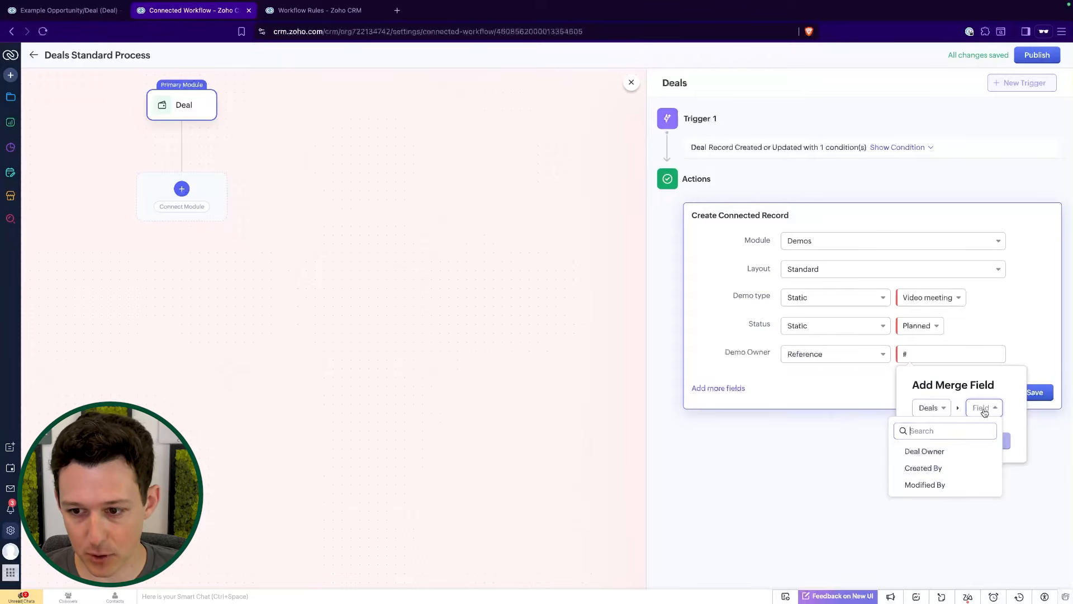
click(952, 452)
click(1006, 440)
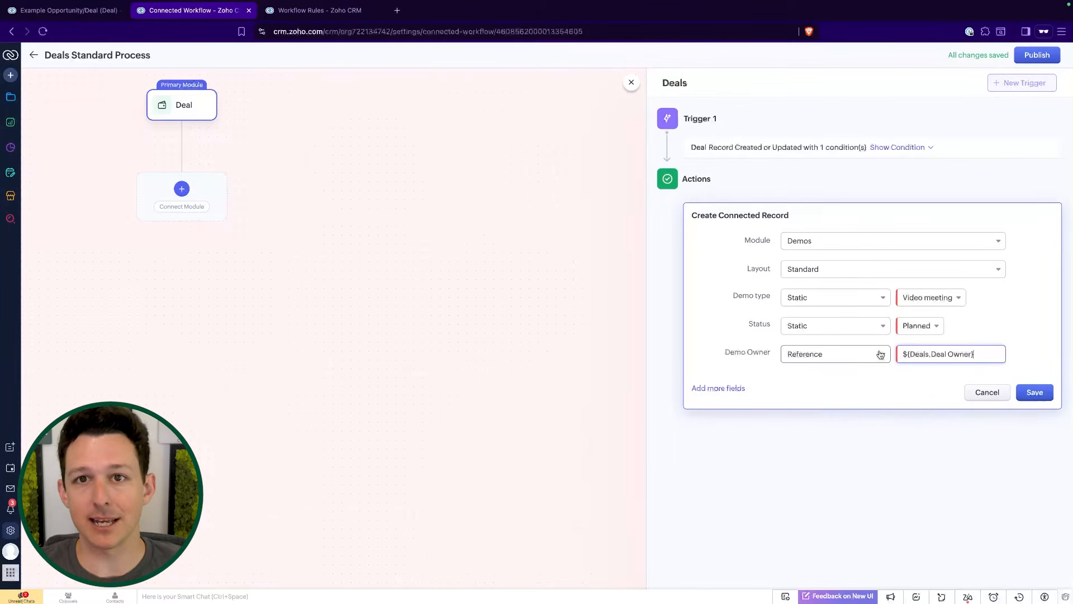
Add Requested by as an additional field of the Demos record.
click(701, 389)
click(759, 409)
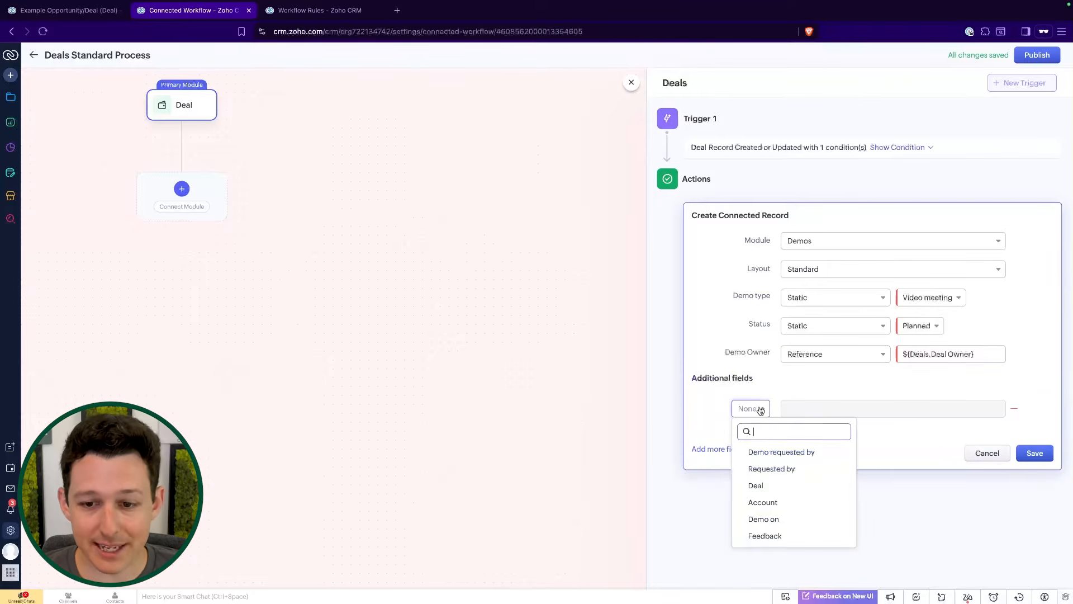
click(788, 470)
Fill the Requested by field with the Reporting To merge field from the Contacts module.
click(833, 409)
text(#)
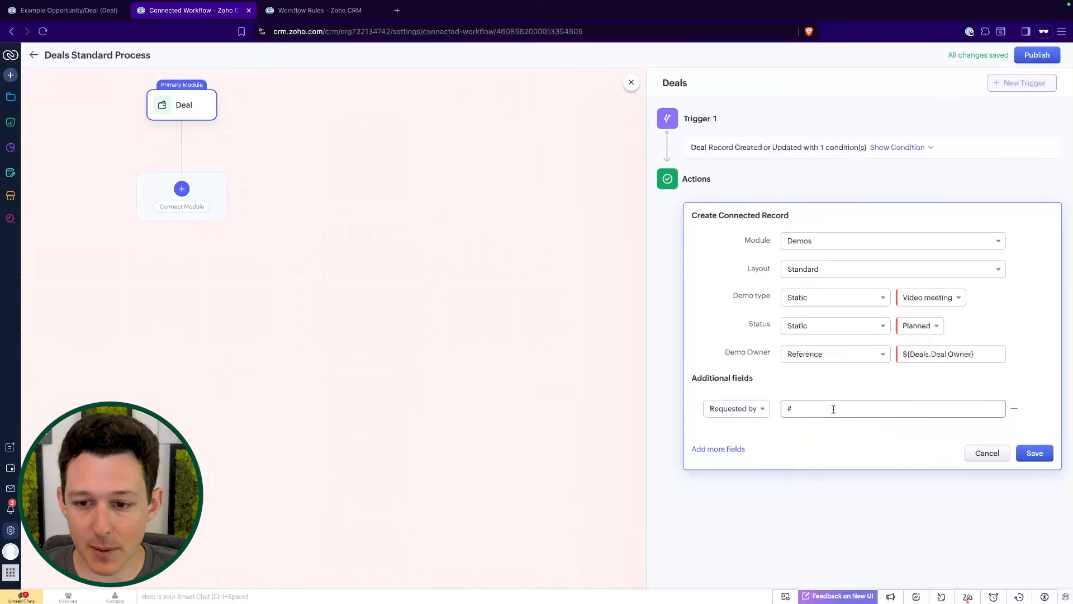
click(831, 463)
click(828, 504)
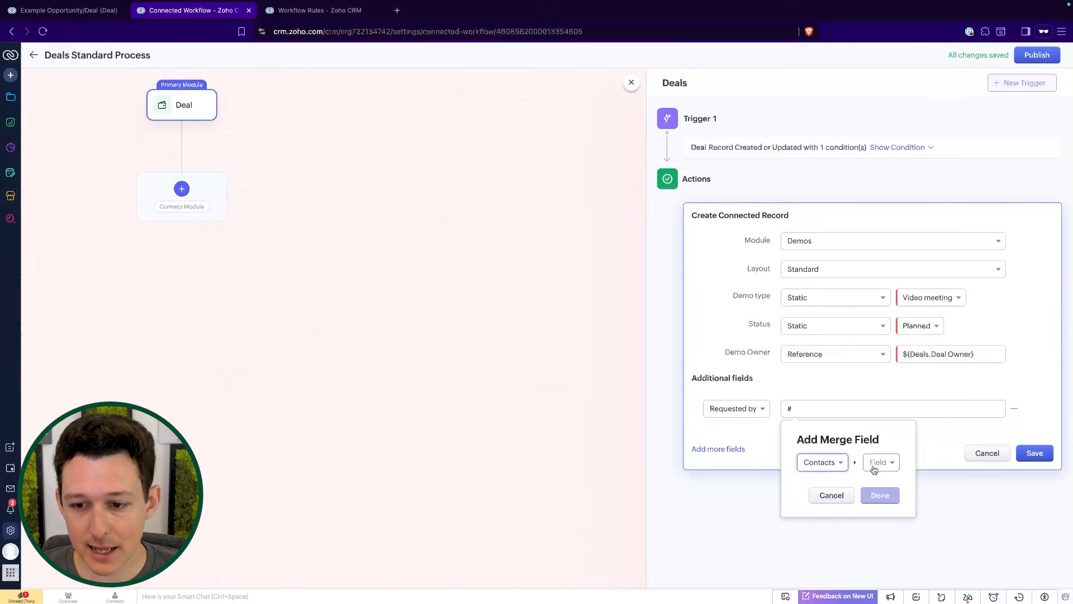
click(879, 463)
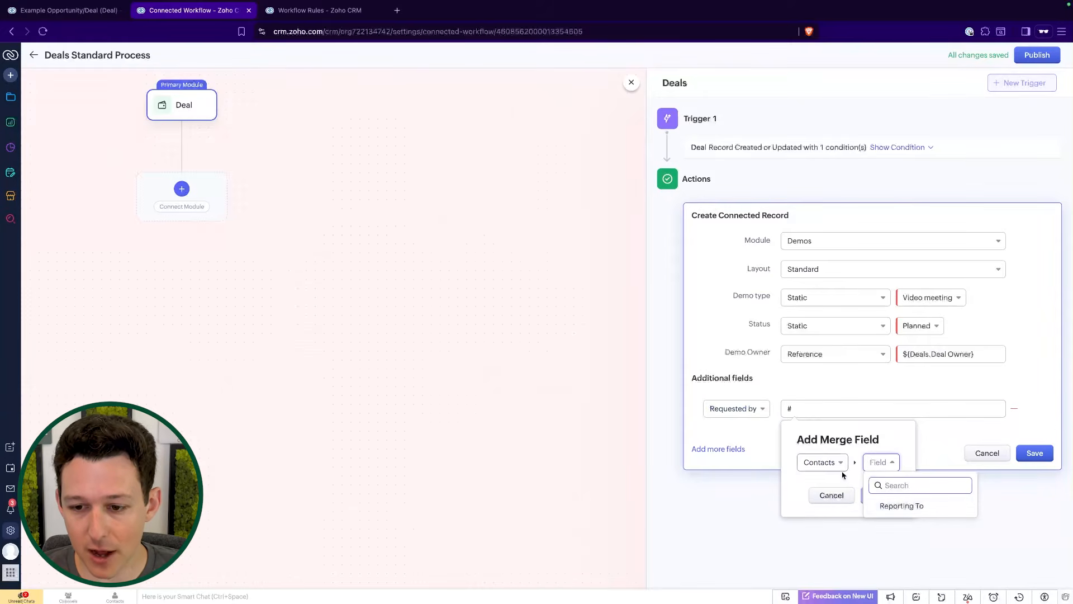
click(877, 463)
click(879, 463)
click(888, 506)
click(905, 496)
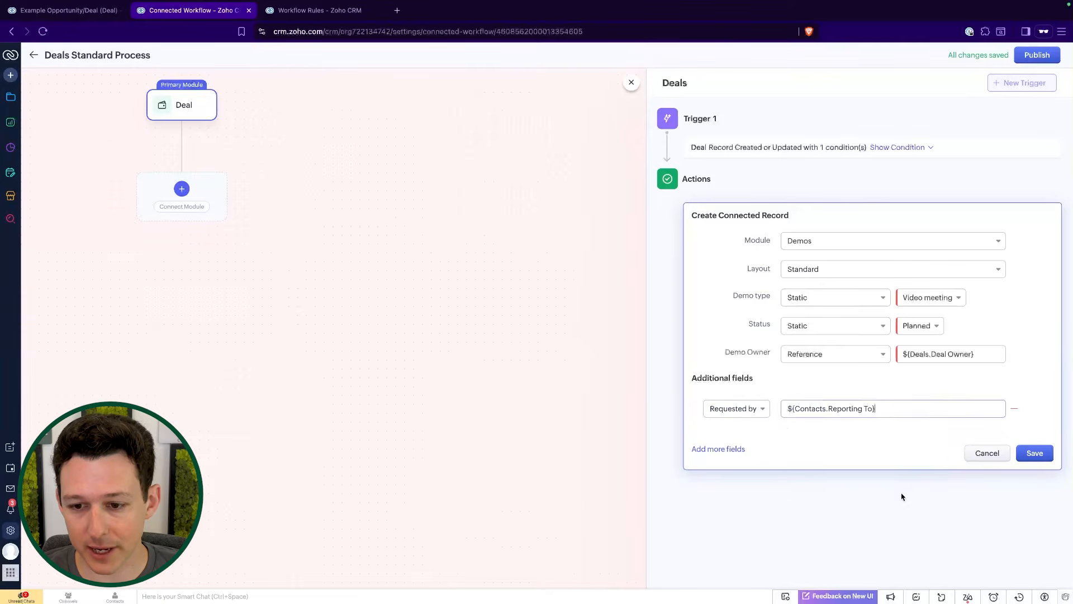
Add Account as a second additional field and start a merge field for its value.
click(735, 448)
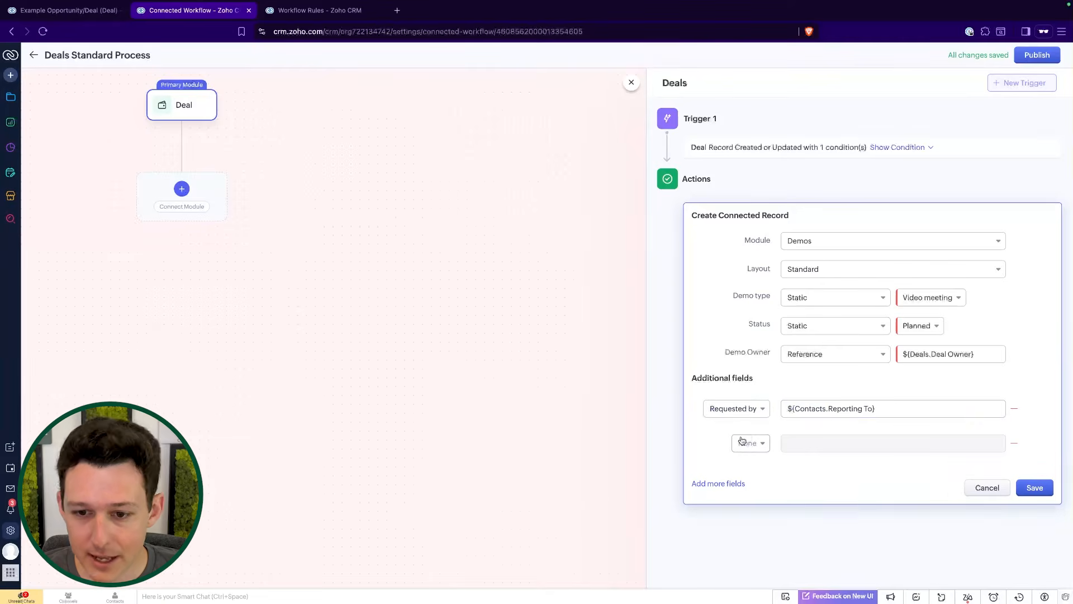
click(748, 447)
click(777, 520)
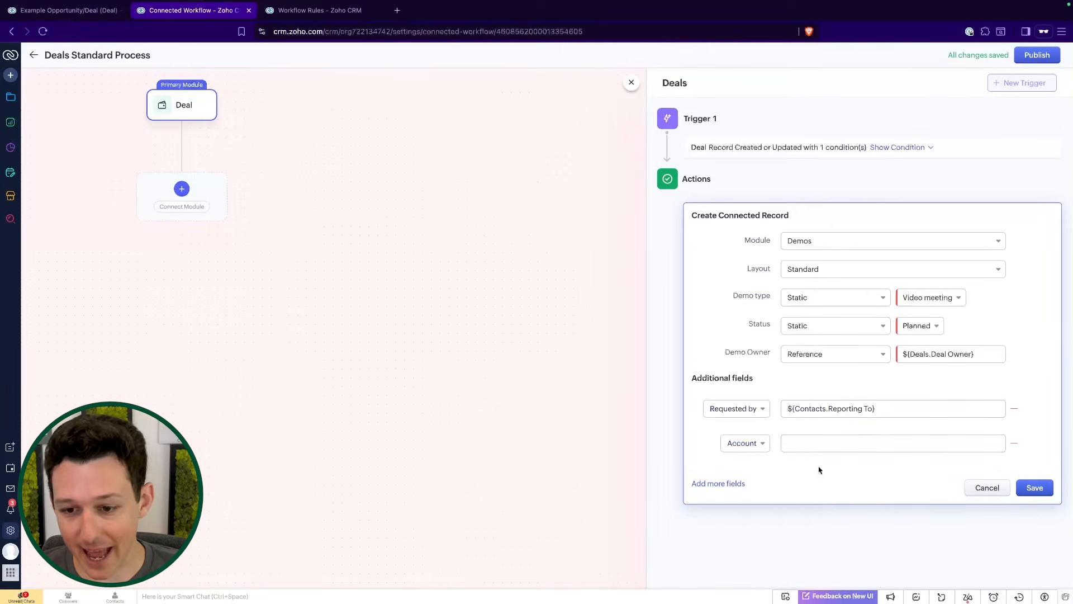
click(828, 446)
text(#)
Try the Parent Account field of the Accounts module as the Account merge field.
click(819, 497)
click(821, 539)
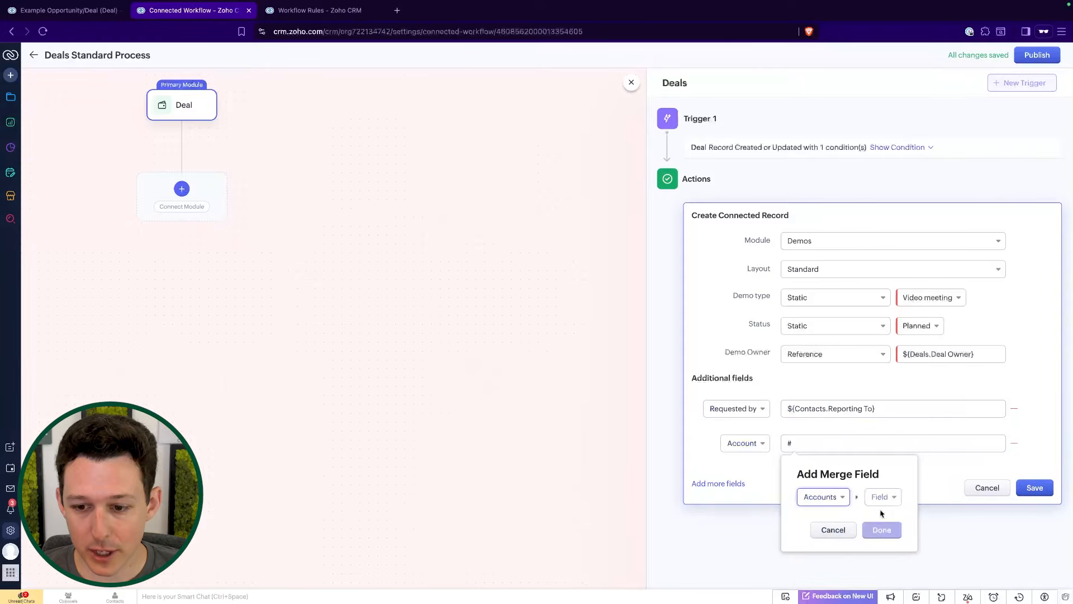
click(886, 503)
click(897, 540)
Fill the Account field with the Account Name merge field from the Deals module.
click(821, 496)
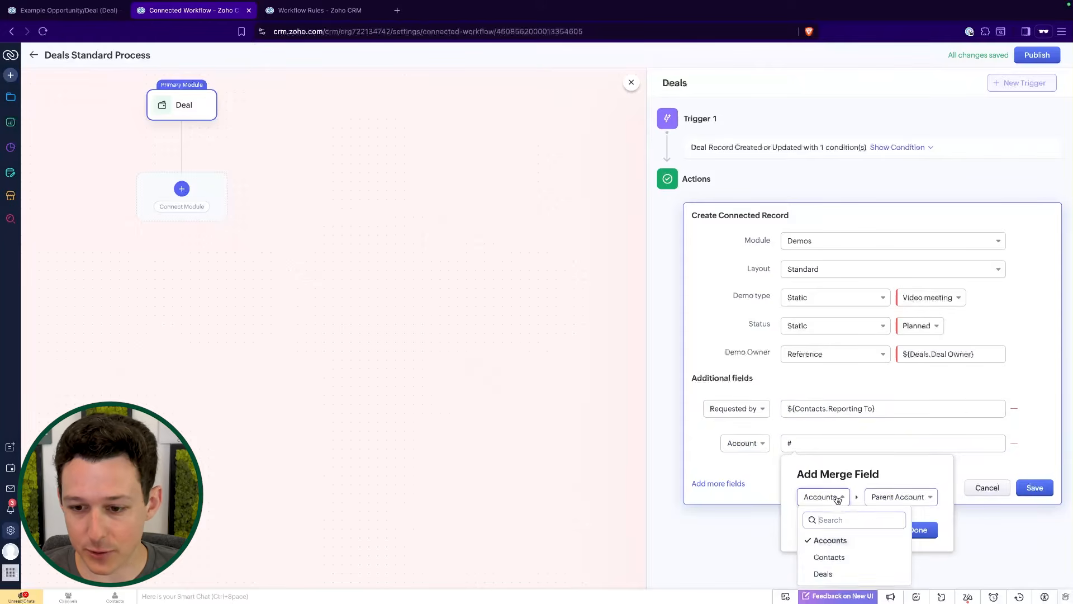
click(836, 574)
click(893, 497)
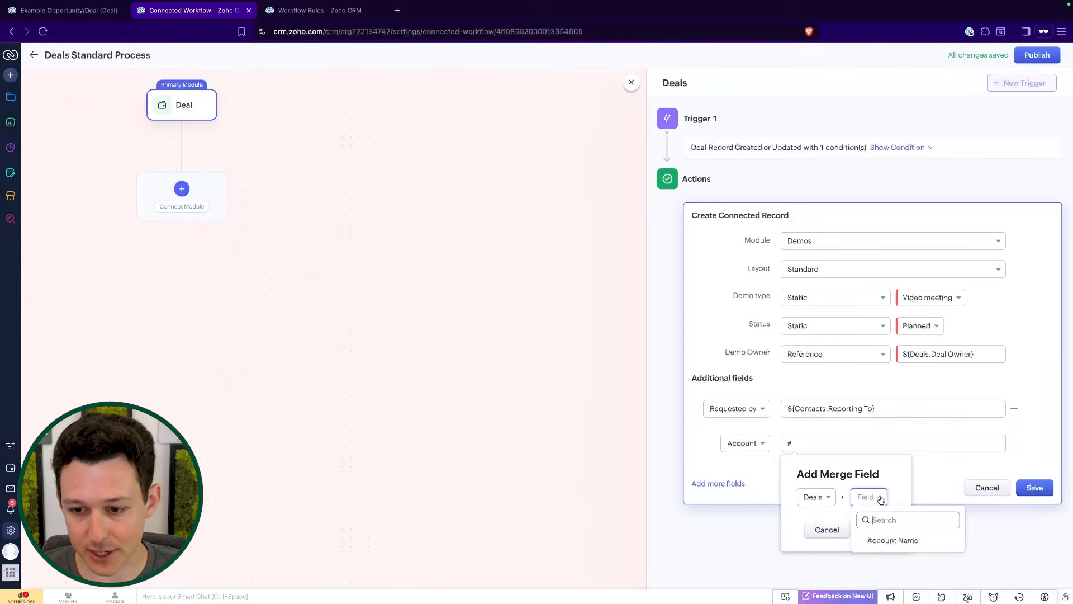
click(888, 540)
click(896, 530)
Replace the Requested by value with the Contact Name merge field from the Deals module.
click(798, 406)
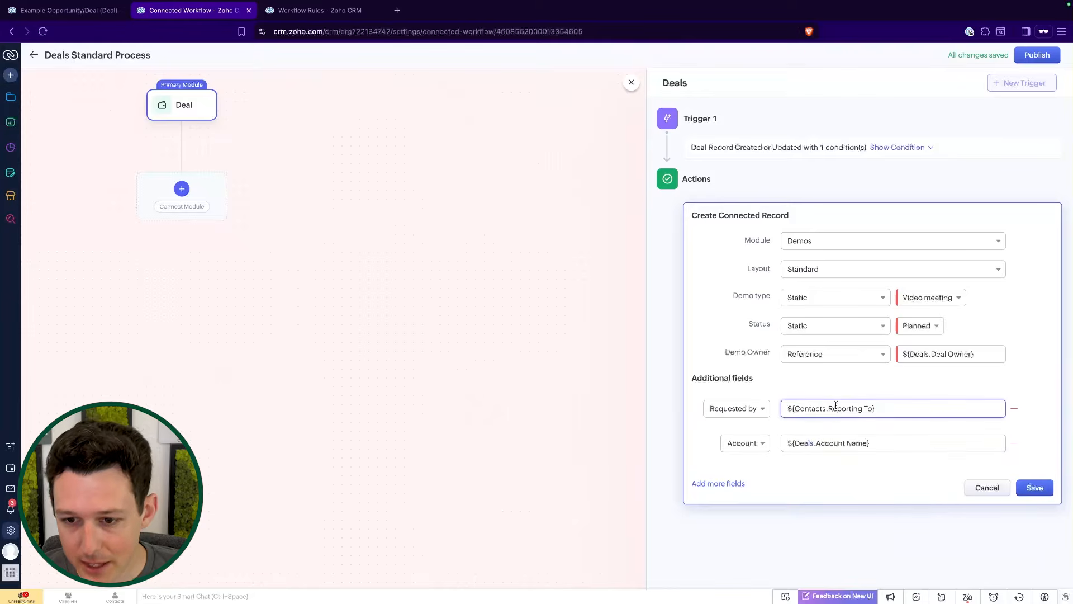
drag(894, 408, 779, 407)
text(#)
click(831, 473)
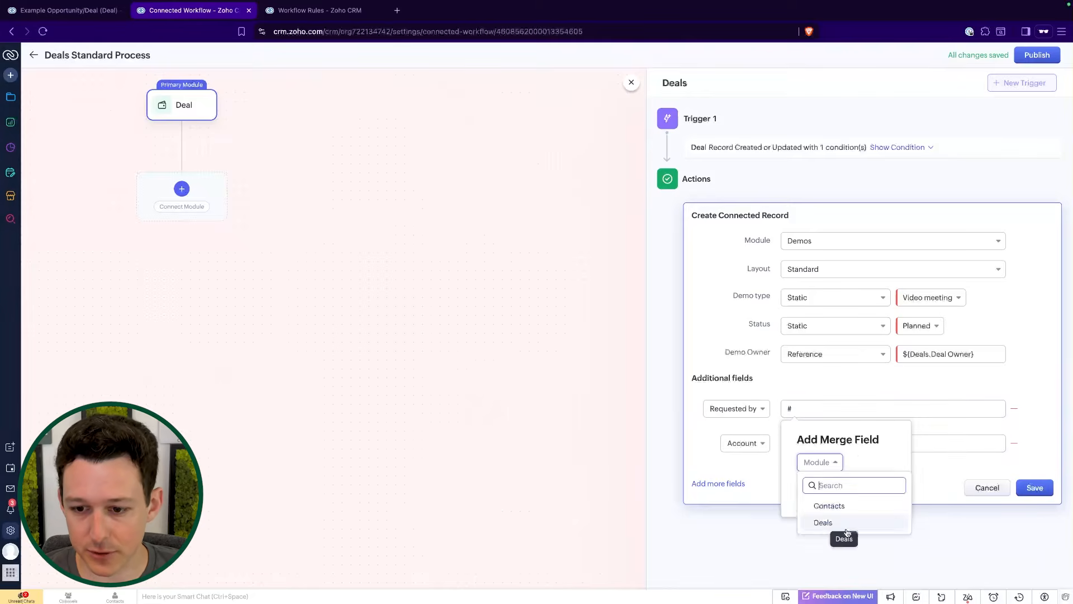
click(835, 521)
click(869, 461)
text(cont)
click(890, 503)
click(899, 495)
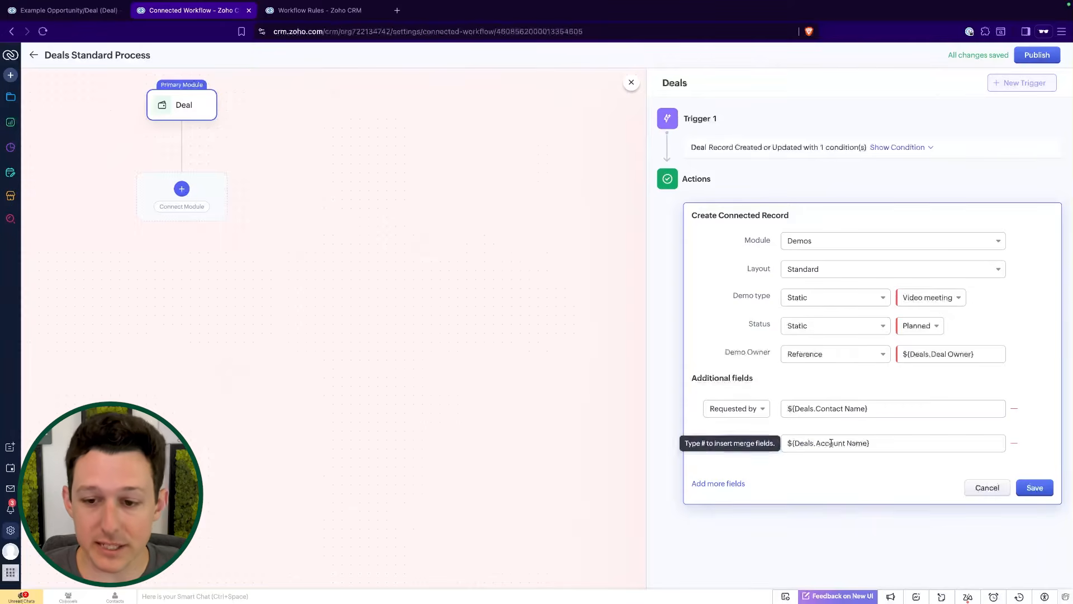
Check the remaining additional fields, remove the empty extra row and save the Demos record creation action.
click(753, 477)
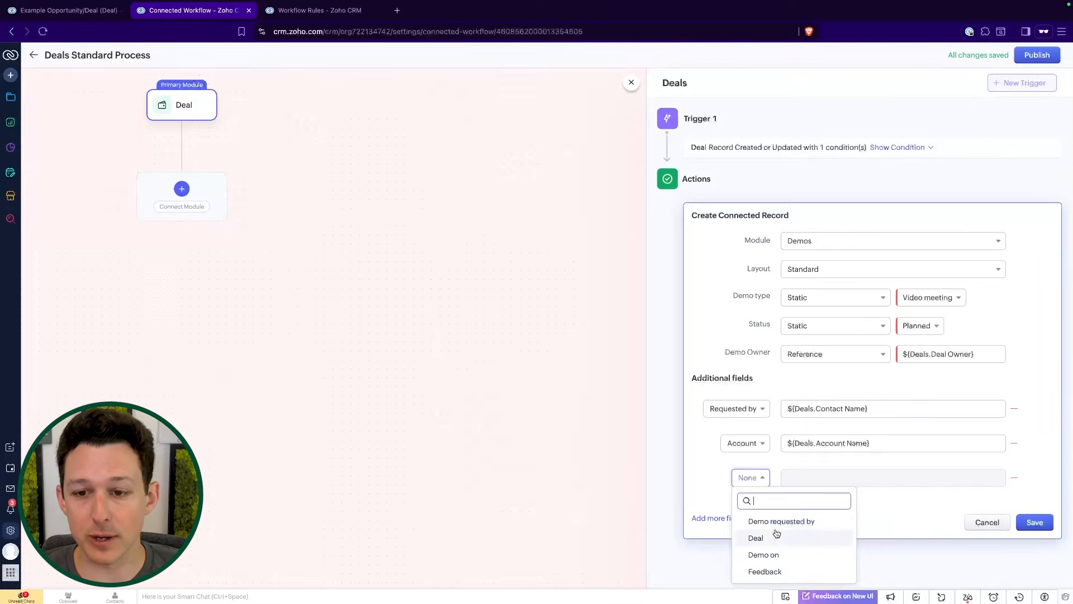
click(1014, 477)
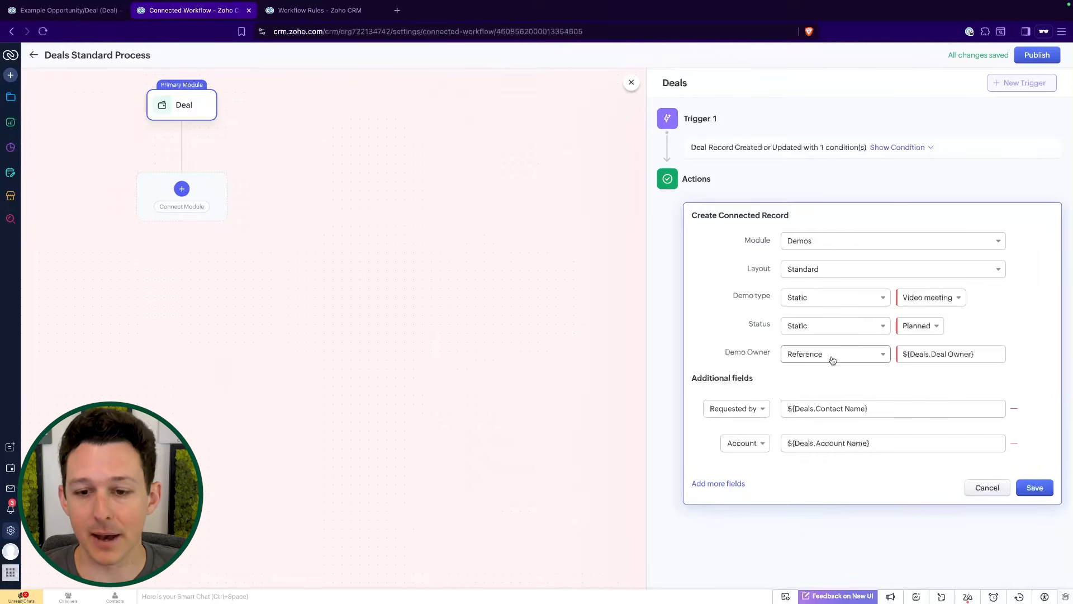
click(1034, 488)
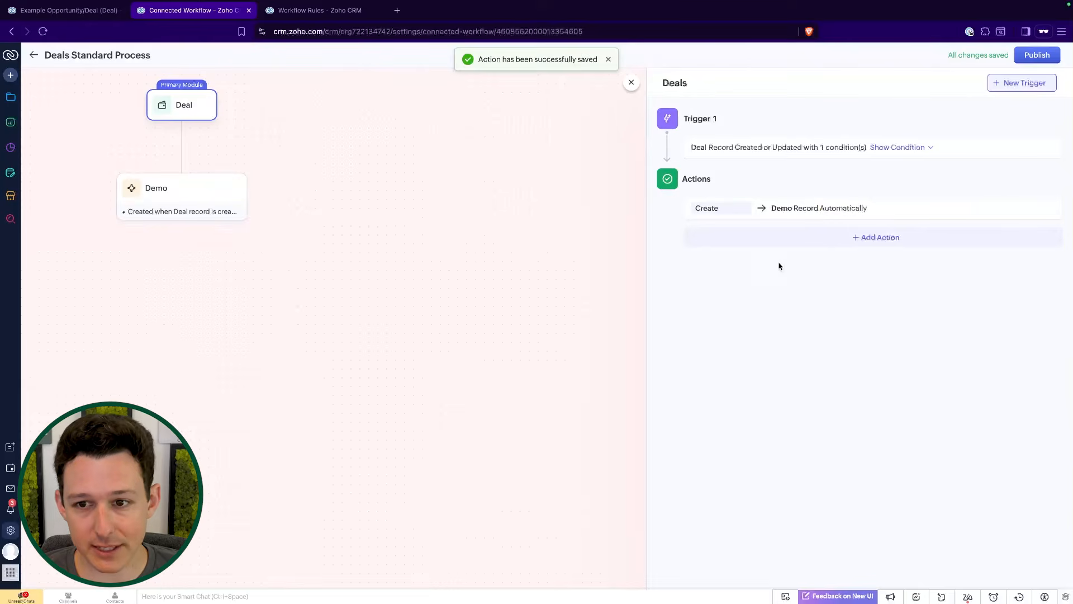
Add an email notification action to the first Deals trigger, addressed to the individual demo user from the Users group.
click(785, 240)
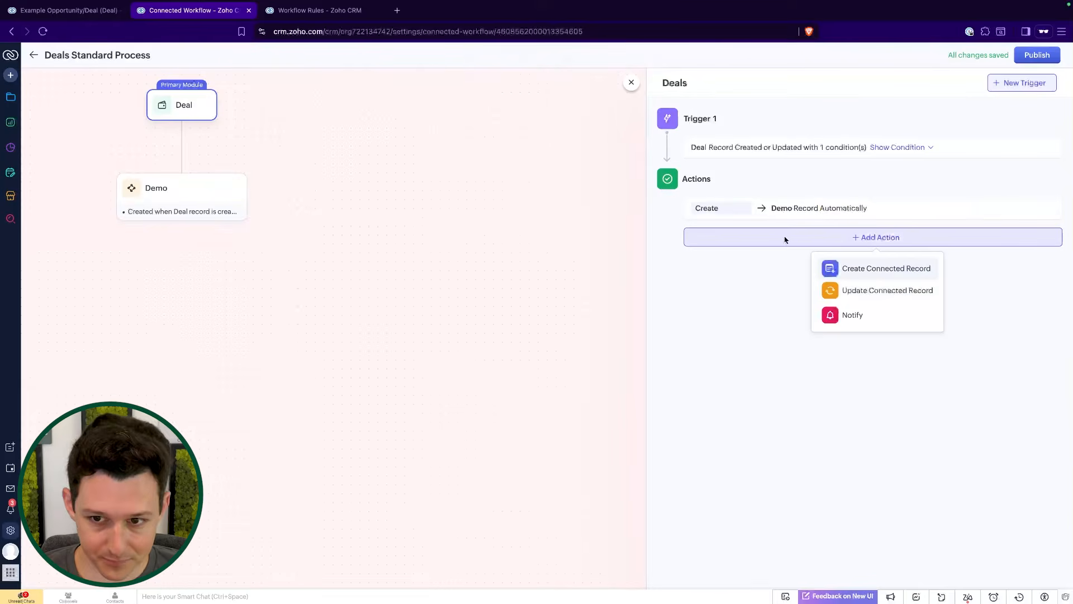
click(854, 317)
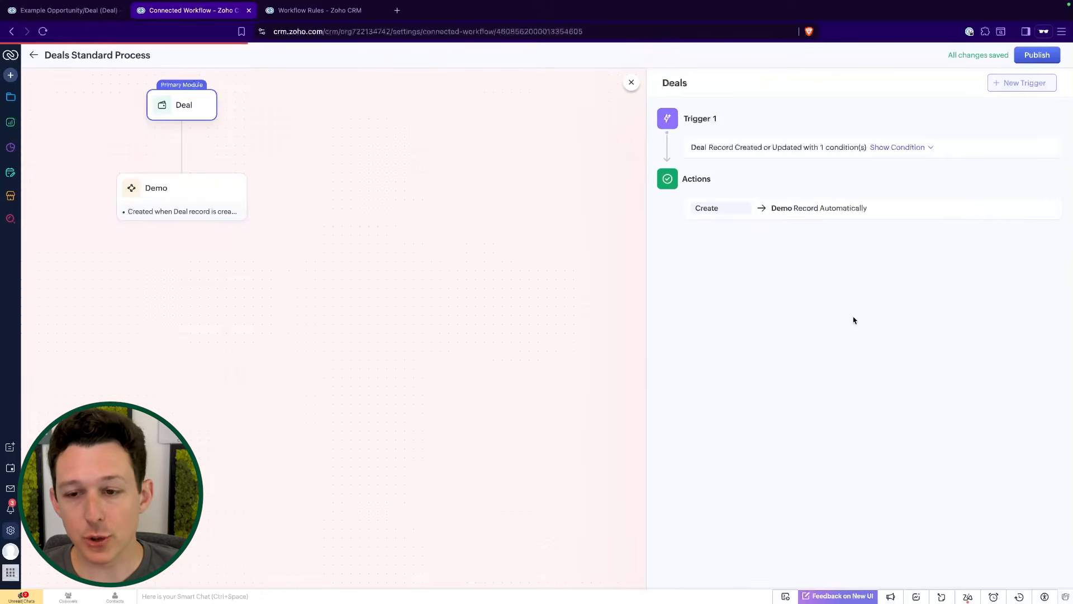
click(839, 268)
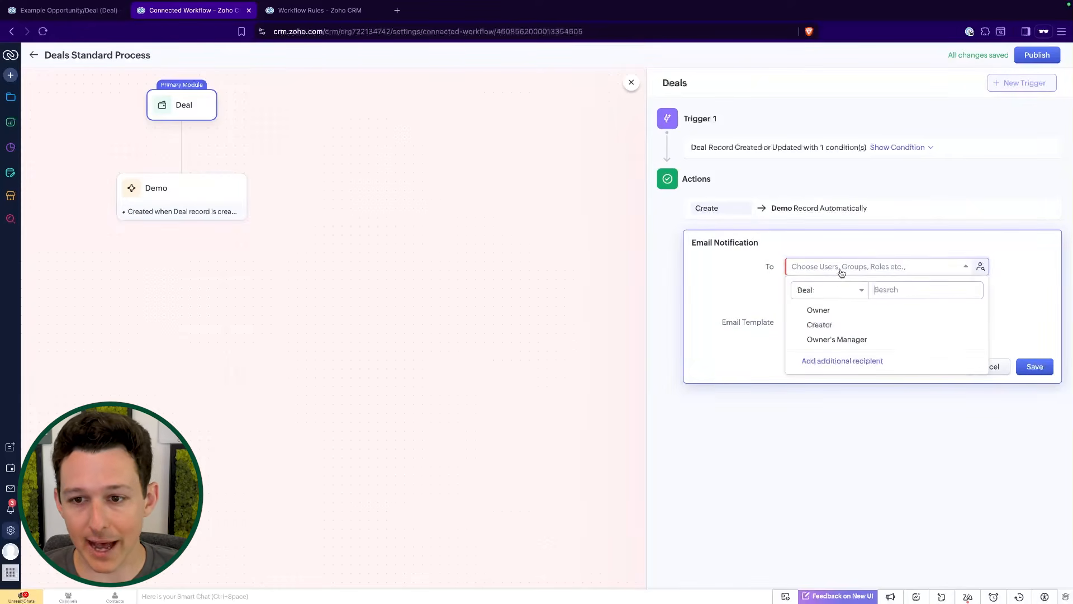
click(838, 293)
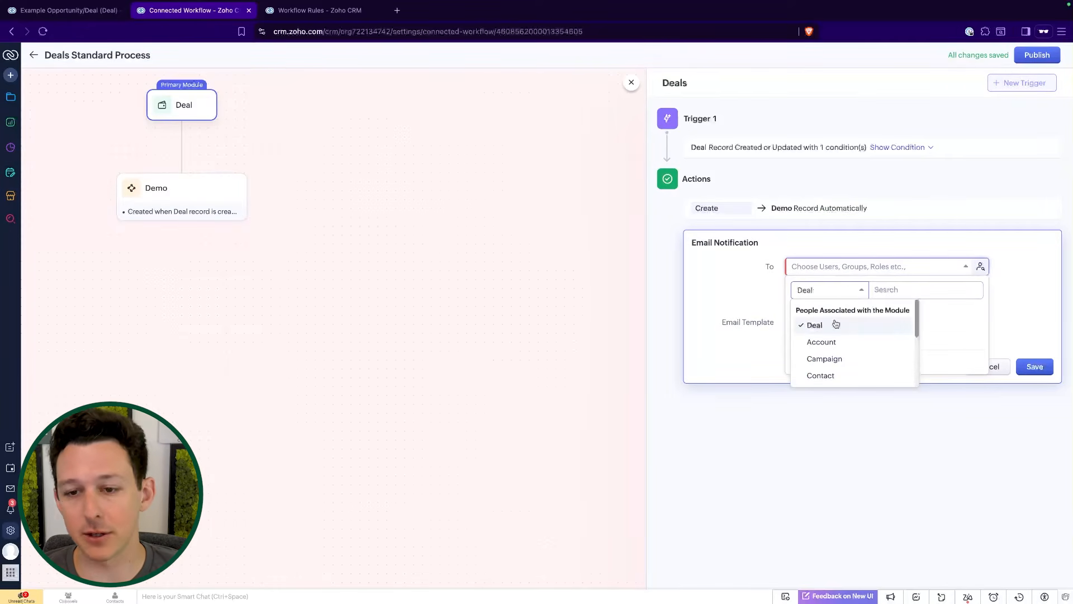
scroll(827, 357, down, 5)
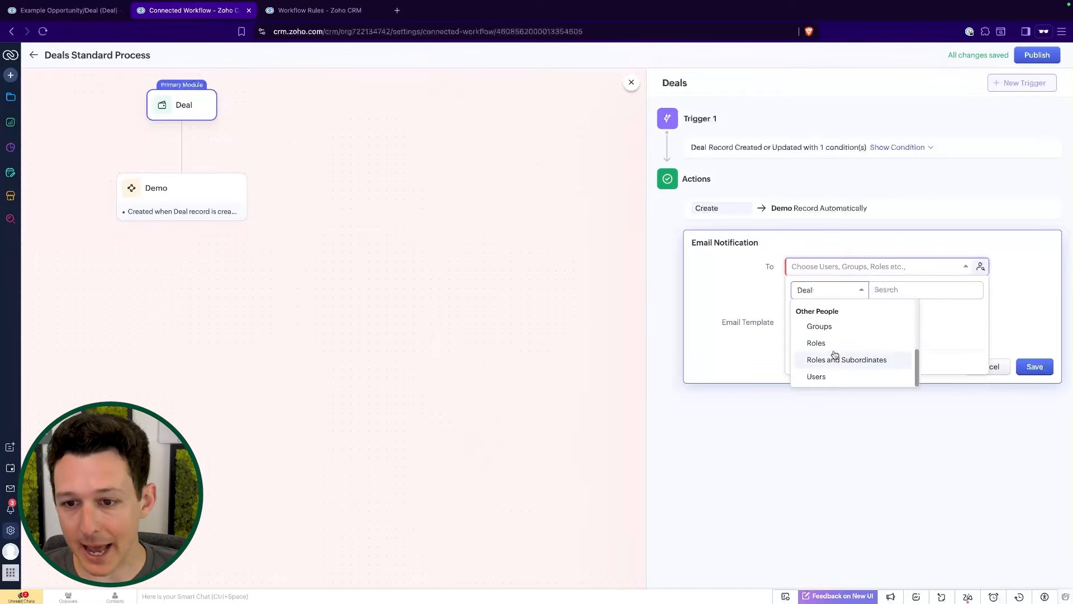
click(816, 376)
click(875, 333)
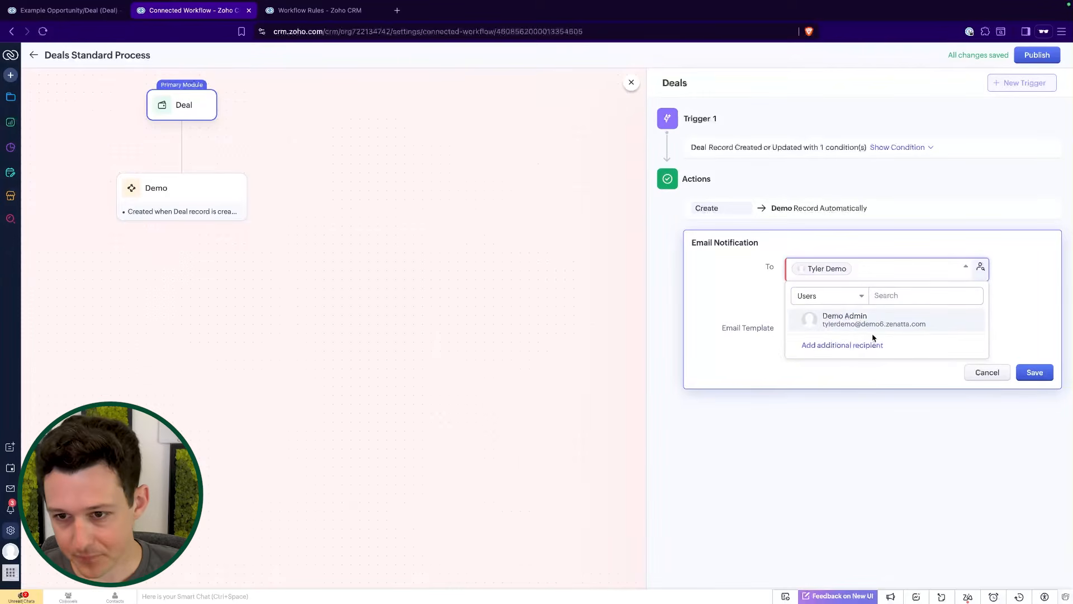
click(742, 307)
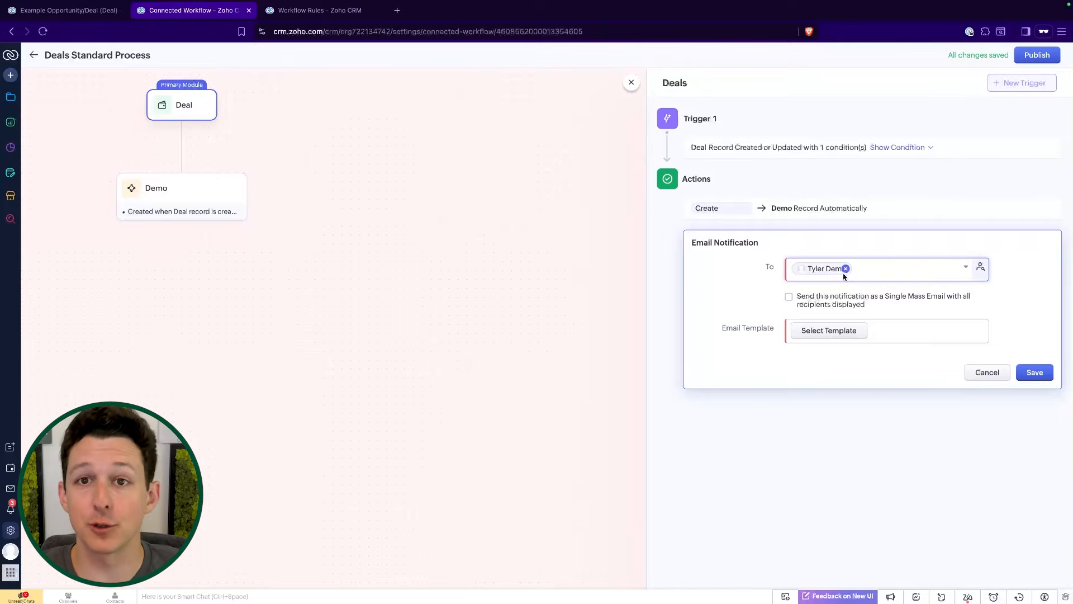
Use the Deal Follow-up Template for the email notification and save the action.
click(832, 333)
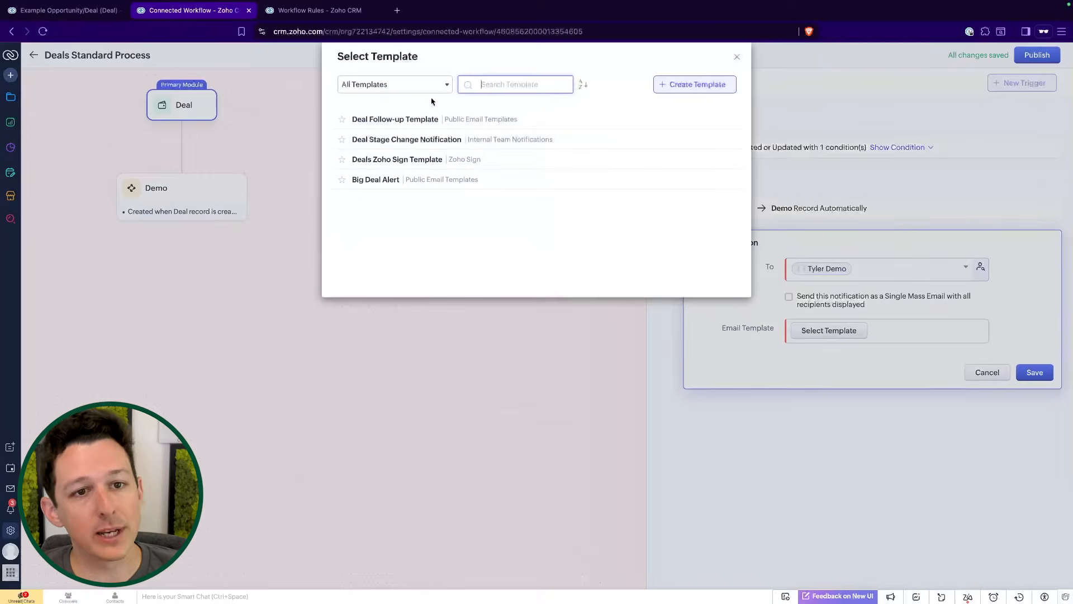
click(420, 119)
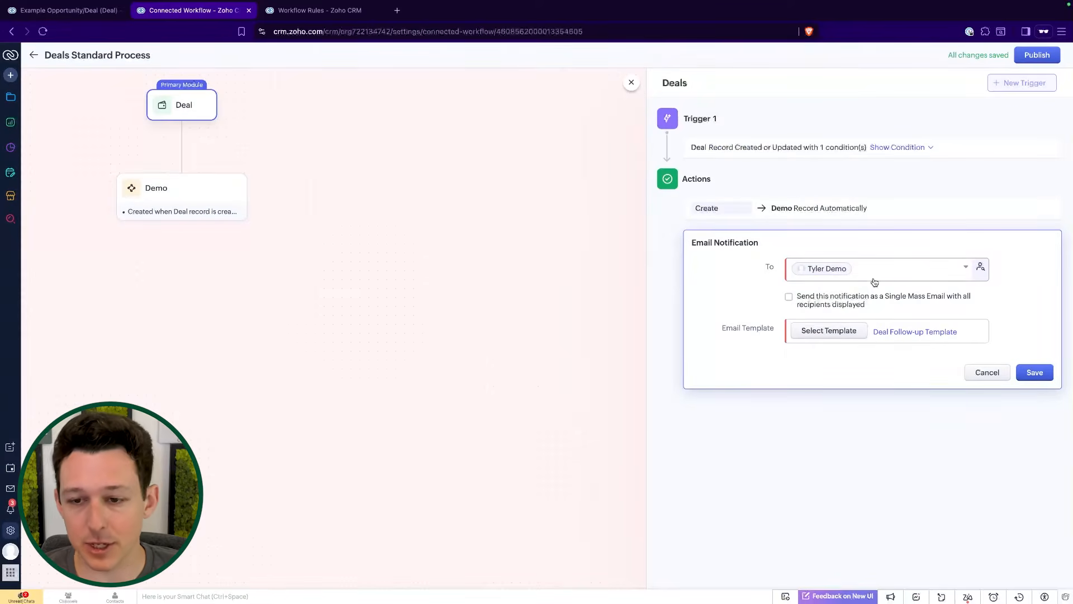
click(1034, 372)
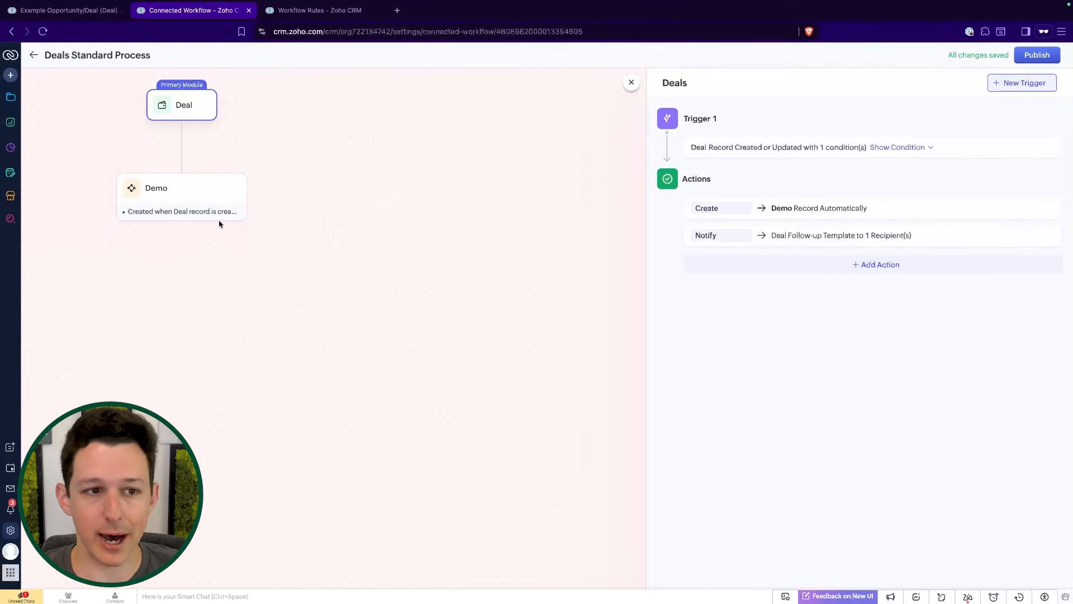
Add a second trigger to the Deal module that runs when a record is created or edited.
click(171, 199)
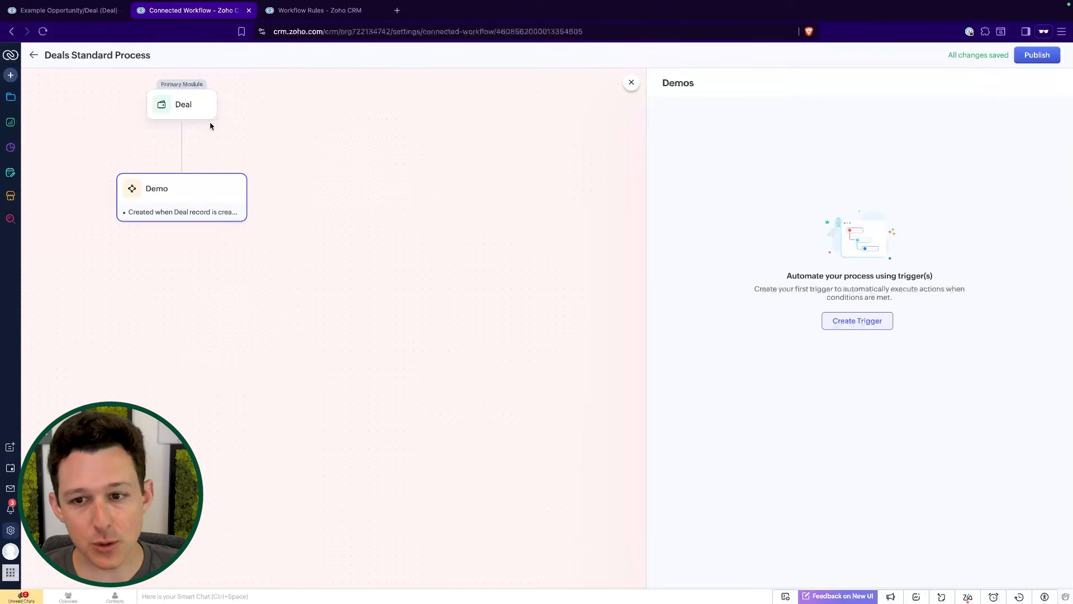
click(187, 104)
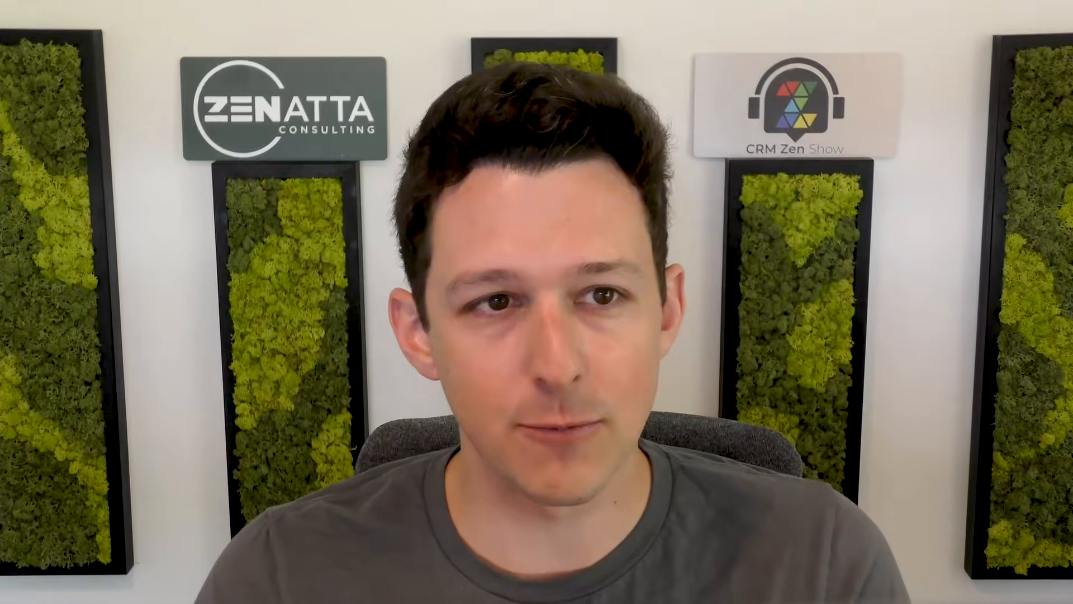
click(1020, 82)
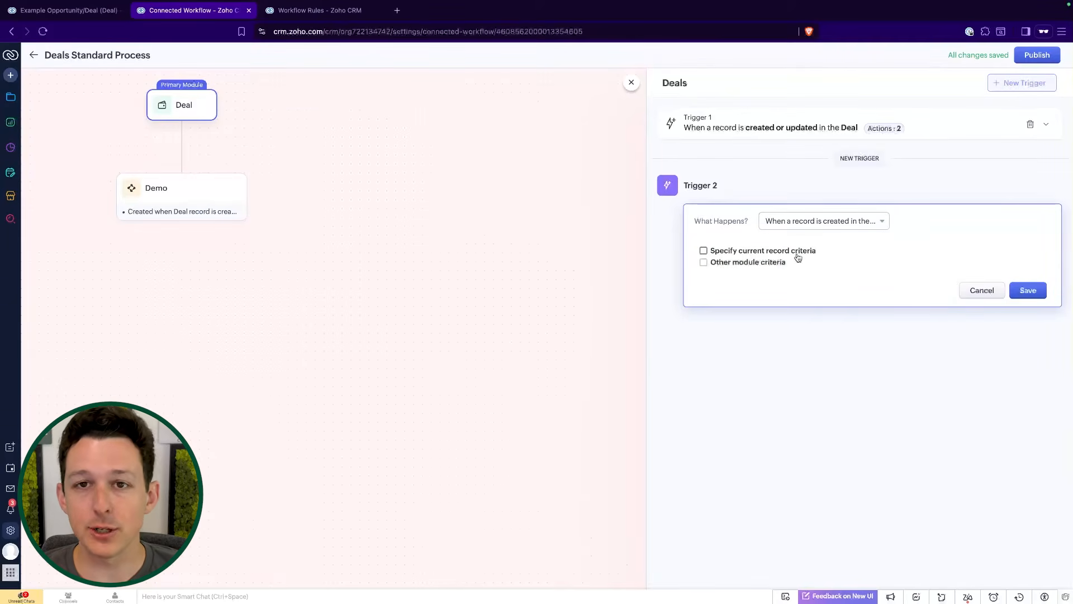
click(809, 227)
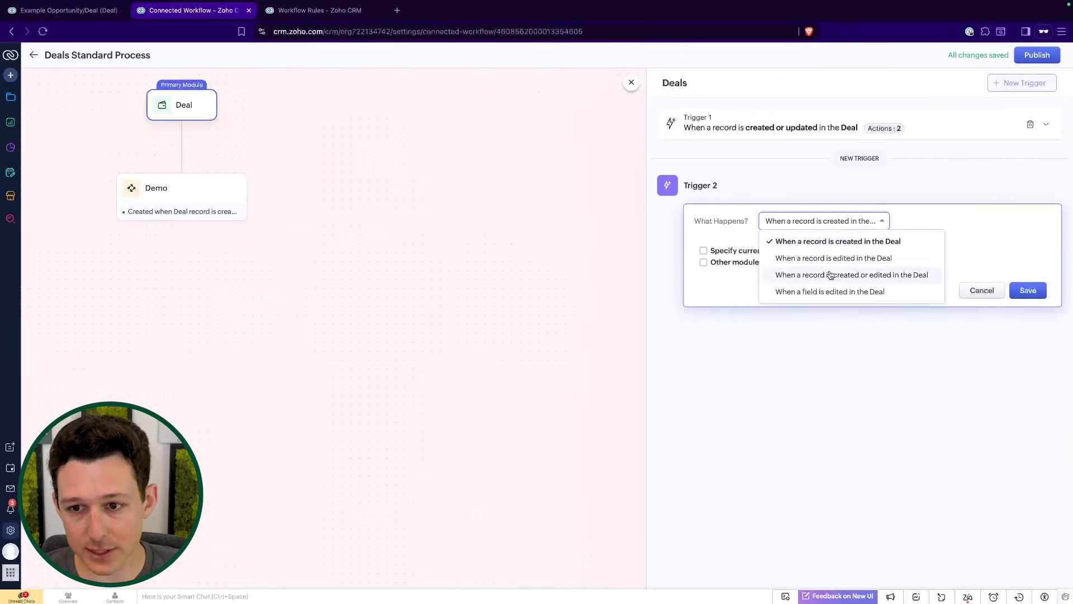
click(805, 274)
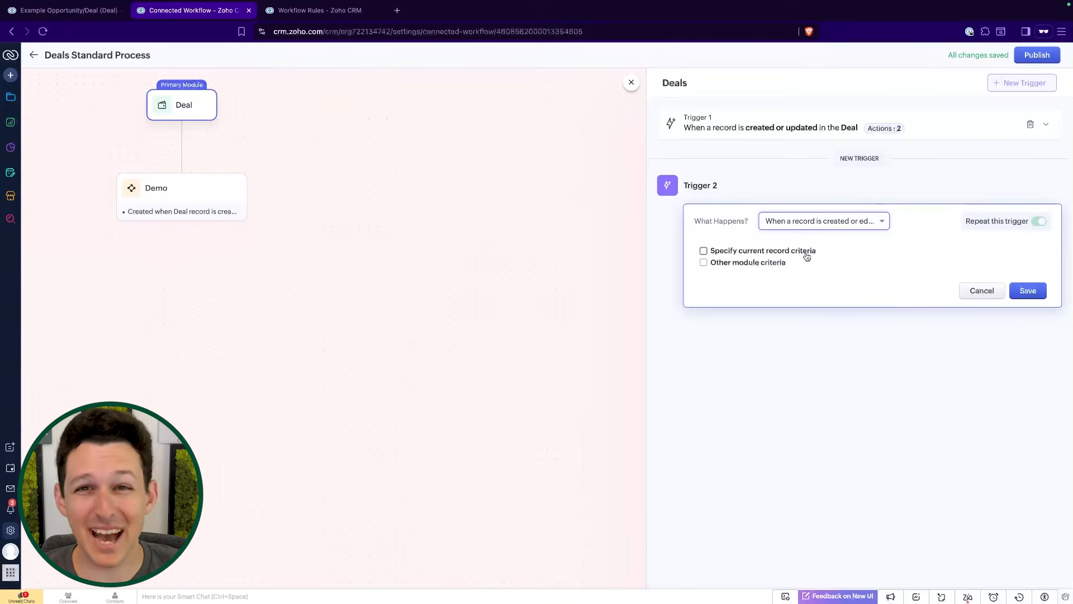
Restrict the second trigger to records whose Stage is Closed Won and save it.
click(803, 251)
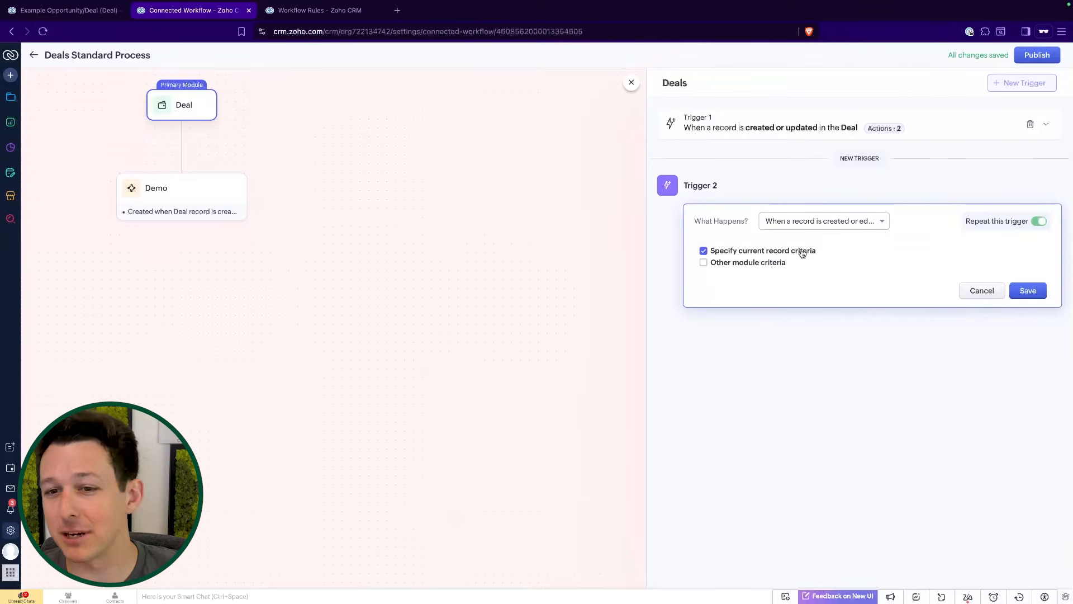
click(791, 274)
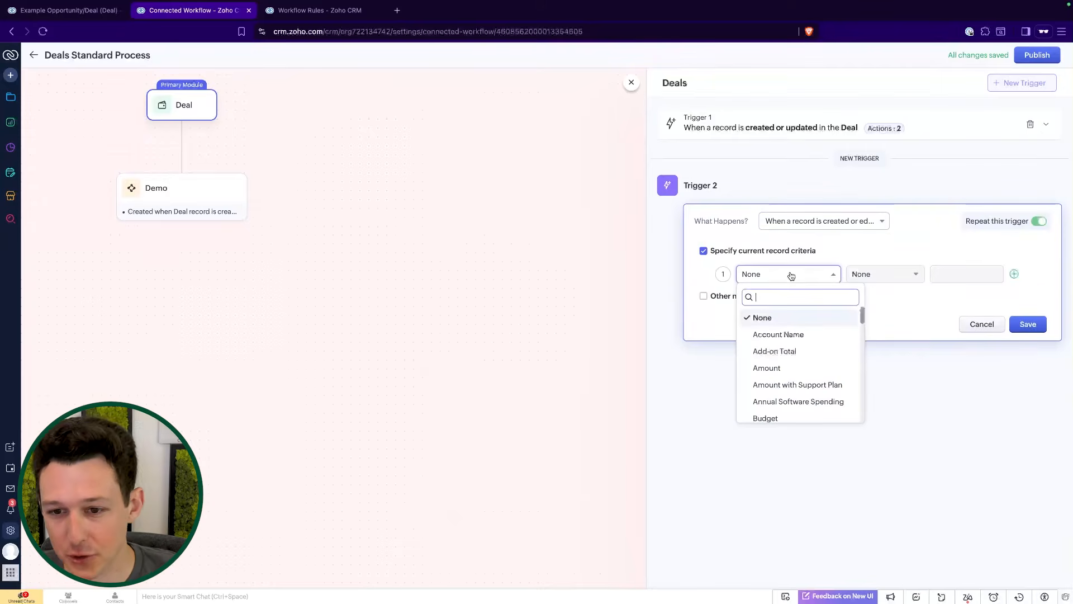
text(stage)
click(784, 317)
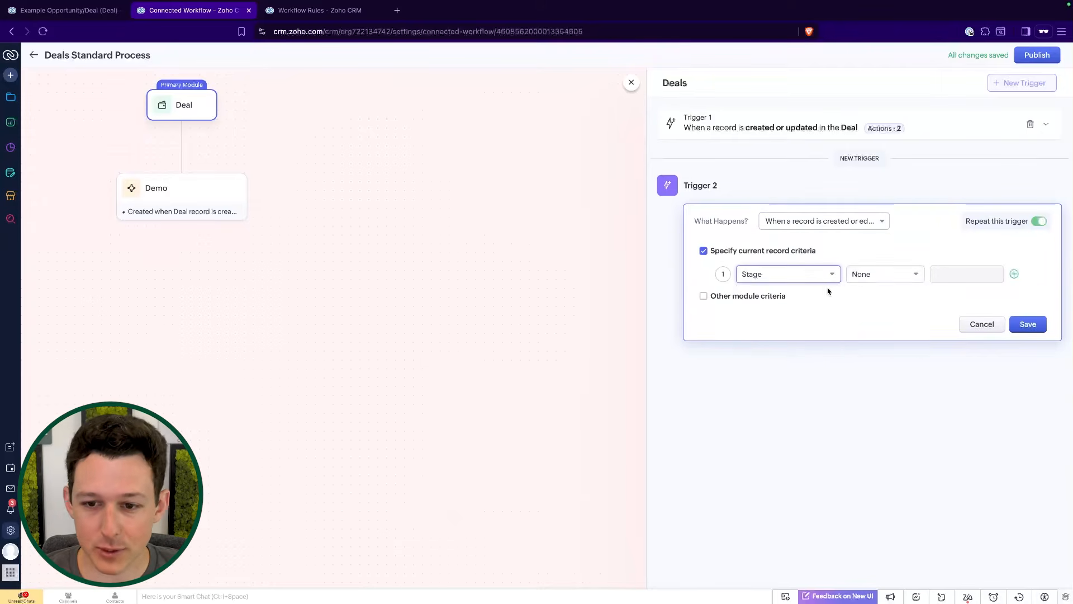
click(880, 277)
click(867, 334)
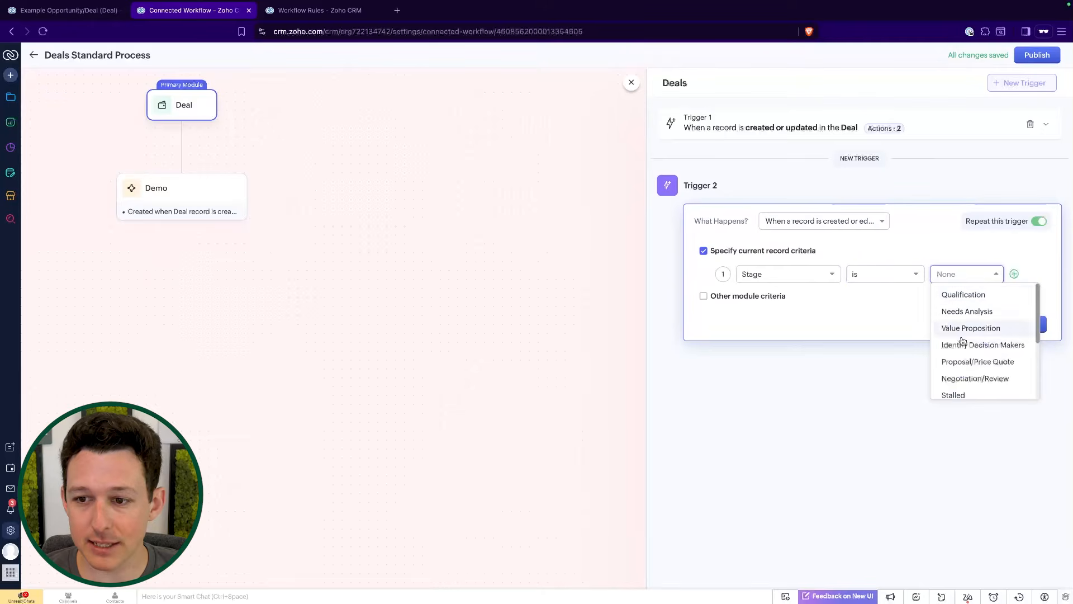
scroll(961, 358, down, 3)
click(973, 304)
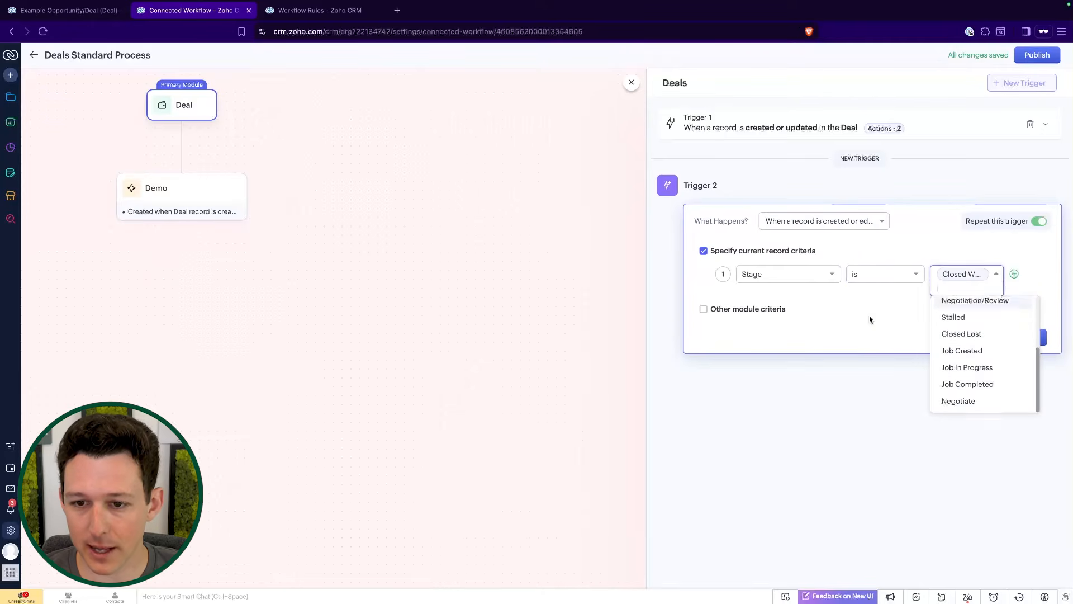
click(869, 317)
click(1026, 339)
Start a connected record creation action for the Onboardings module under the second trigger.
click(763, 285)
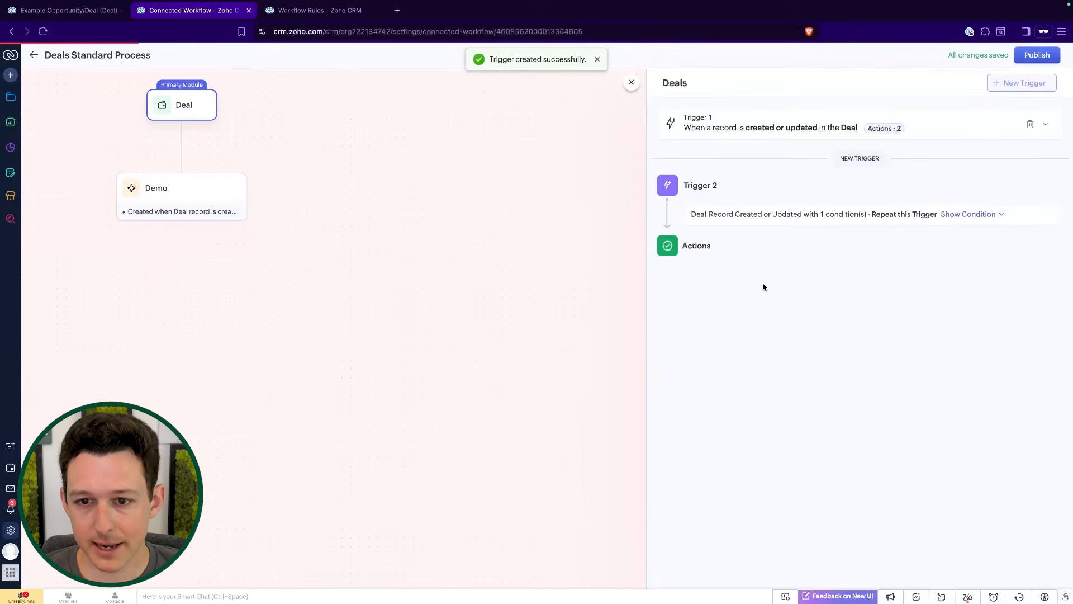
click(798, 307)
scroll(879, 455, down, 2)
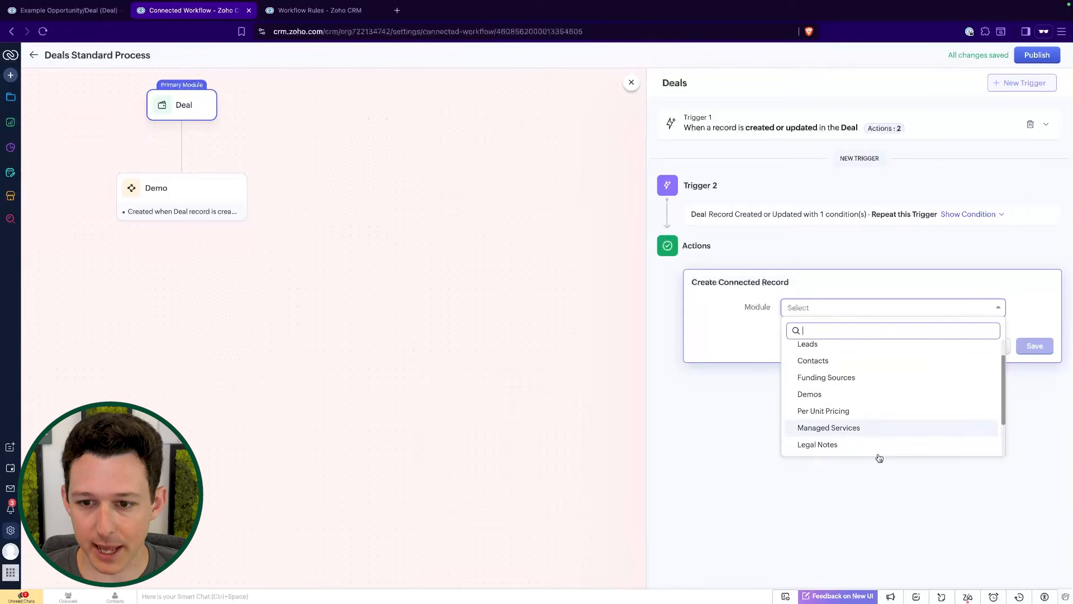
text(on)
click(843, 384)
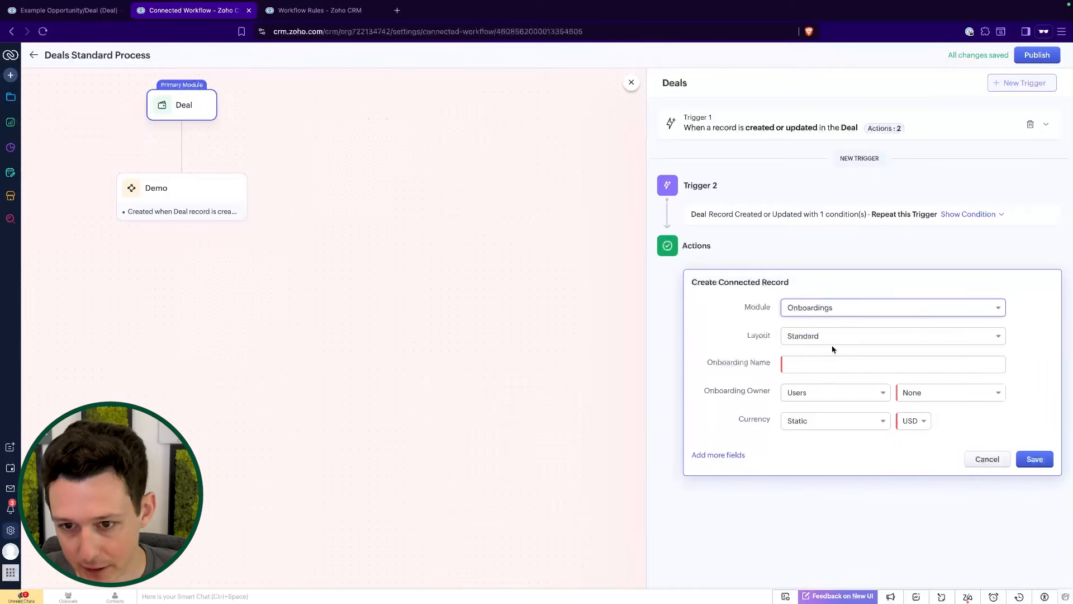
Set the Onboarding Name to the Account Name merge field from Accounts followed by " - Onboarding".
click(824, 362)
text(#)
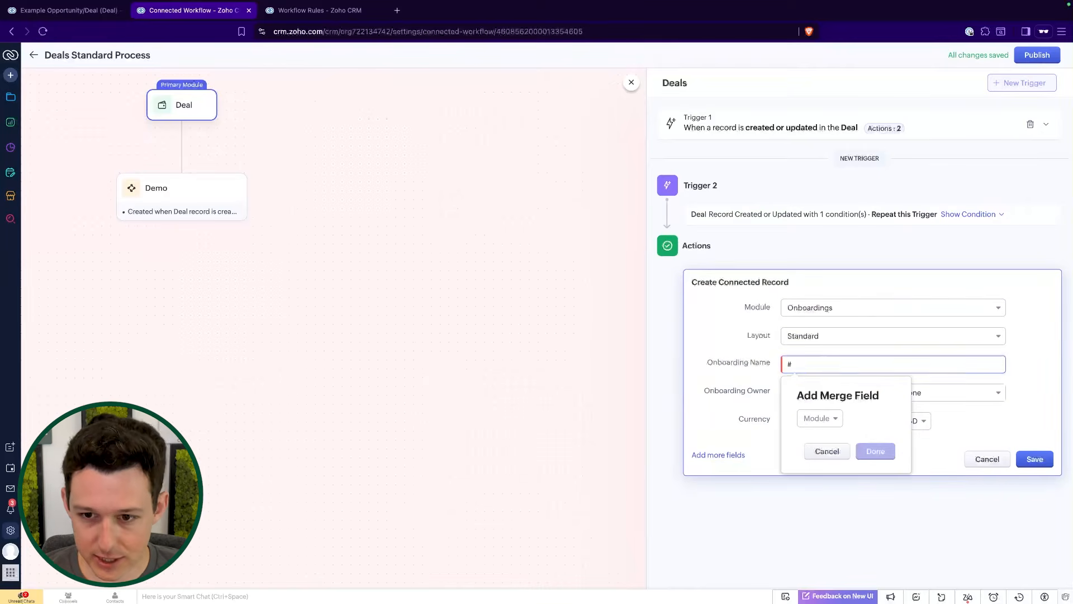
click(817, 420)
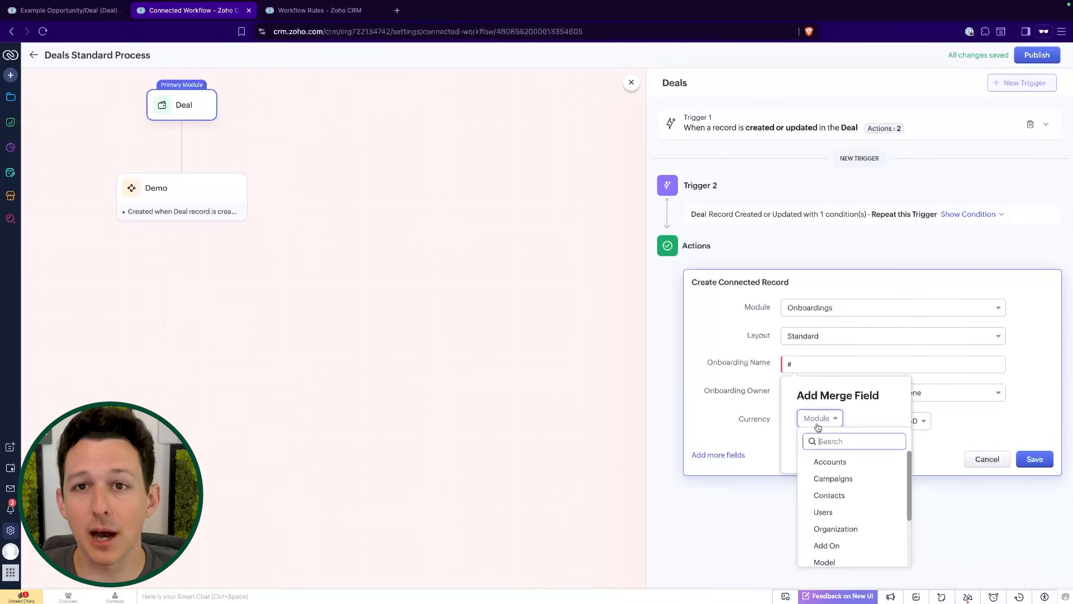
click(831, 462)
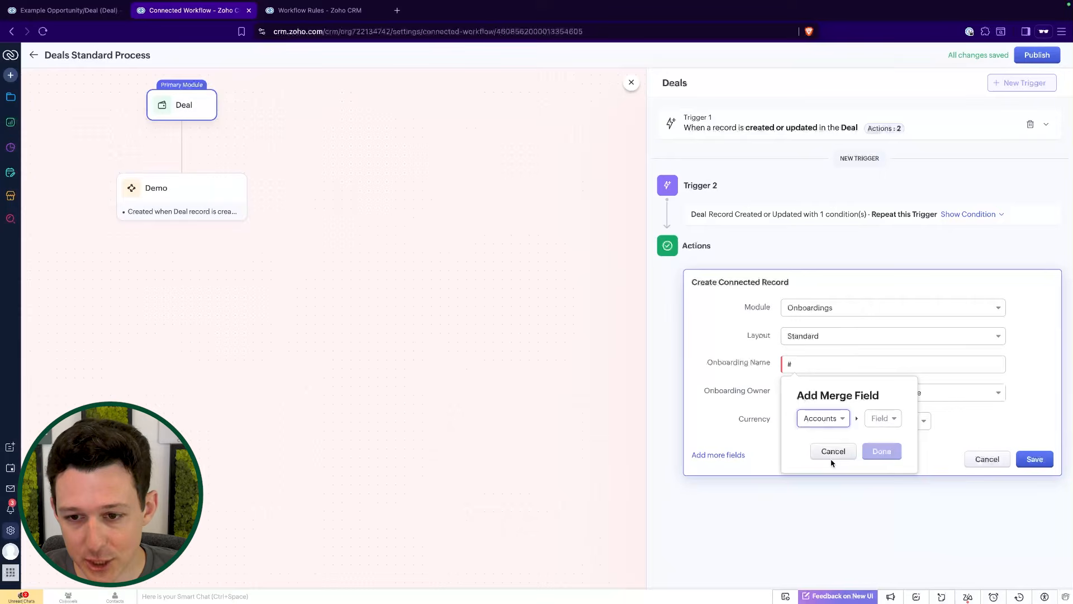
click(879, 421)
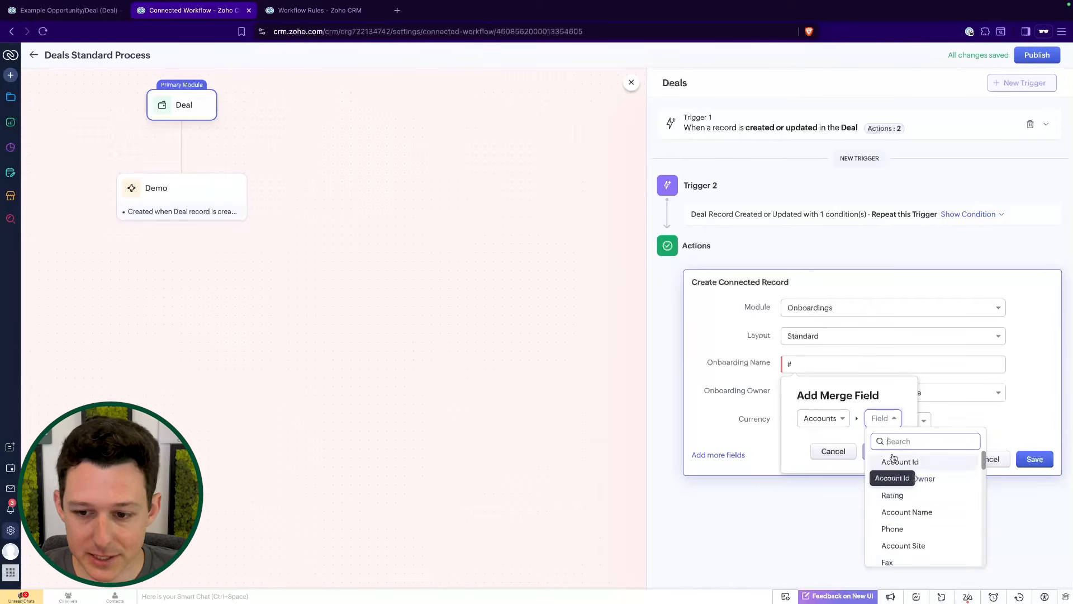
click(890, 510)
click(916, 451)
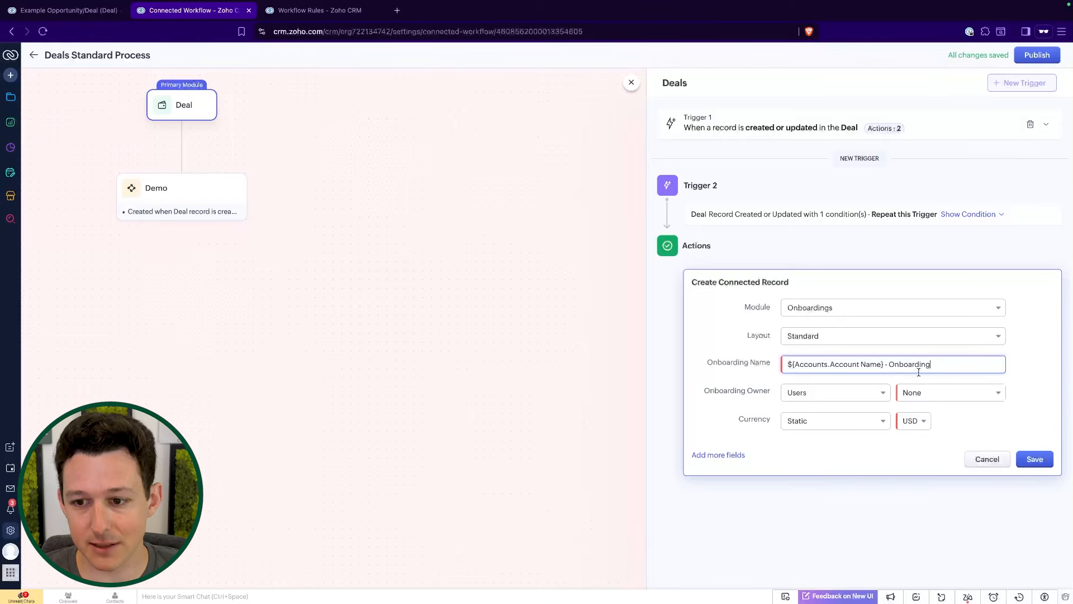
Set the Onboarding Owner by reference to the Deal Owner merge field from the Deals module.
click(948, 394)
click(853, 393)
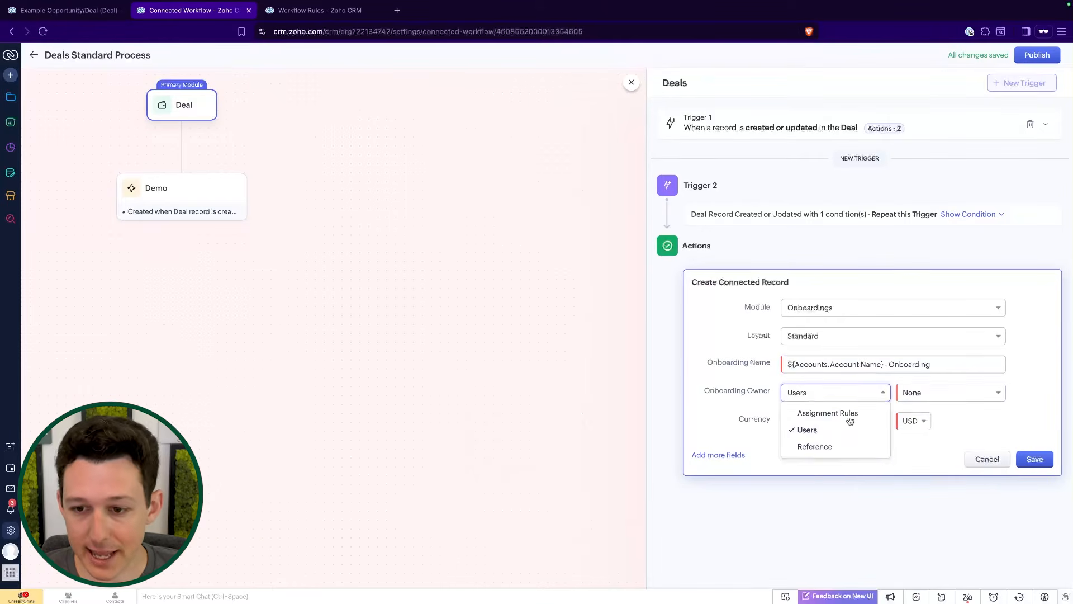
click(815, 445)
click(944, 393)
click(936, 446)
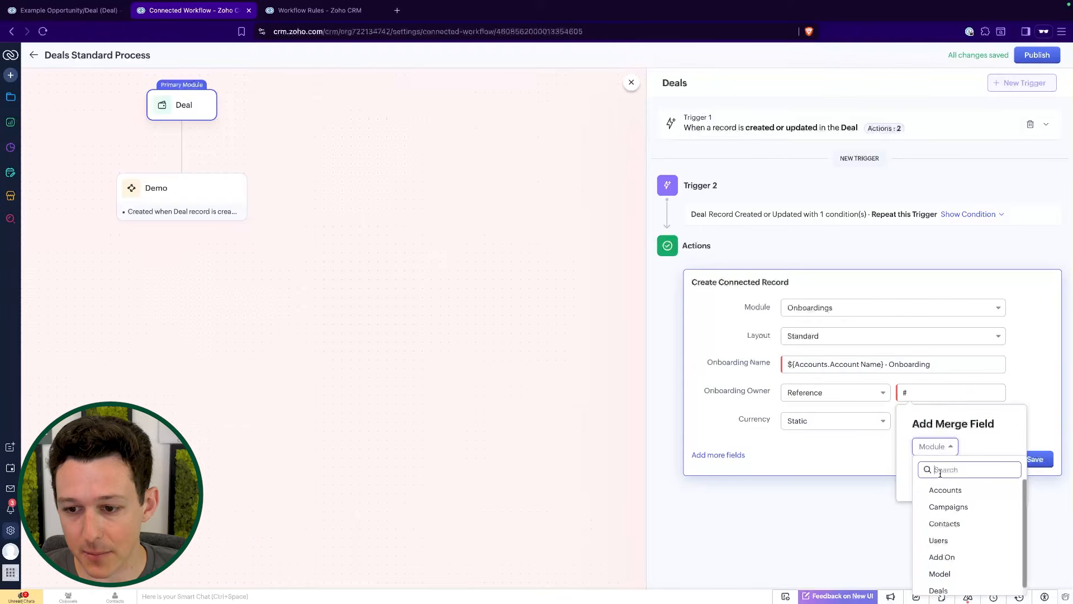
click(961, 531)
click(985, 445)
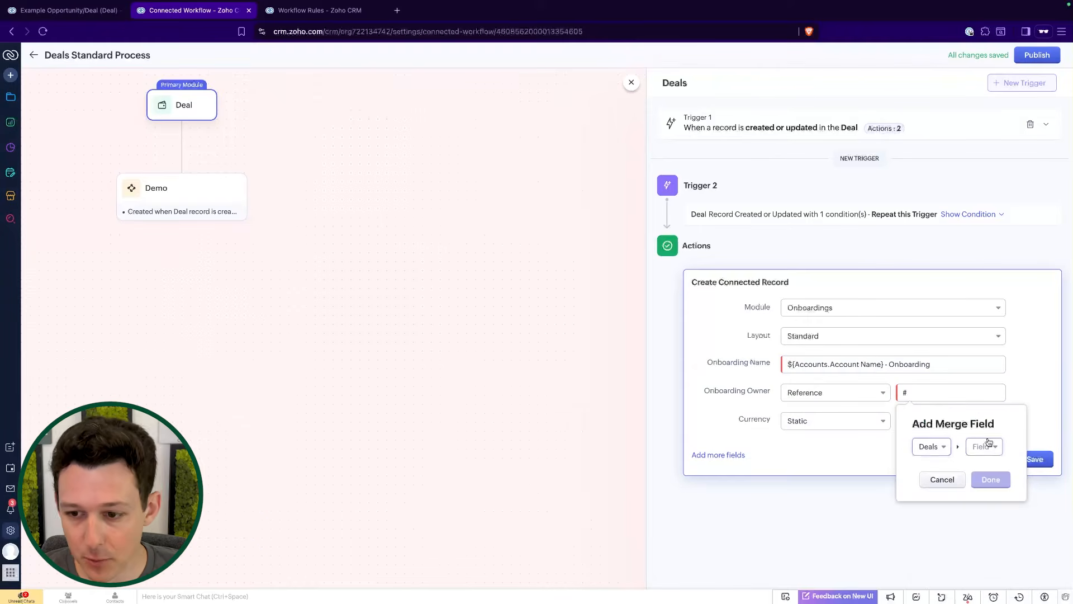
click(969, 490)
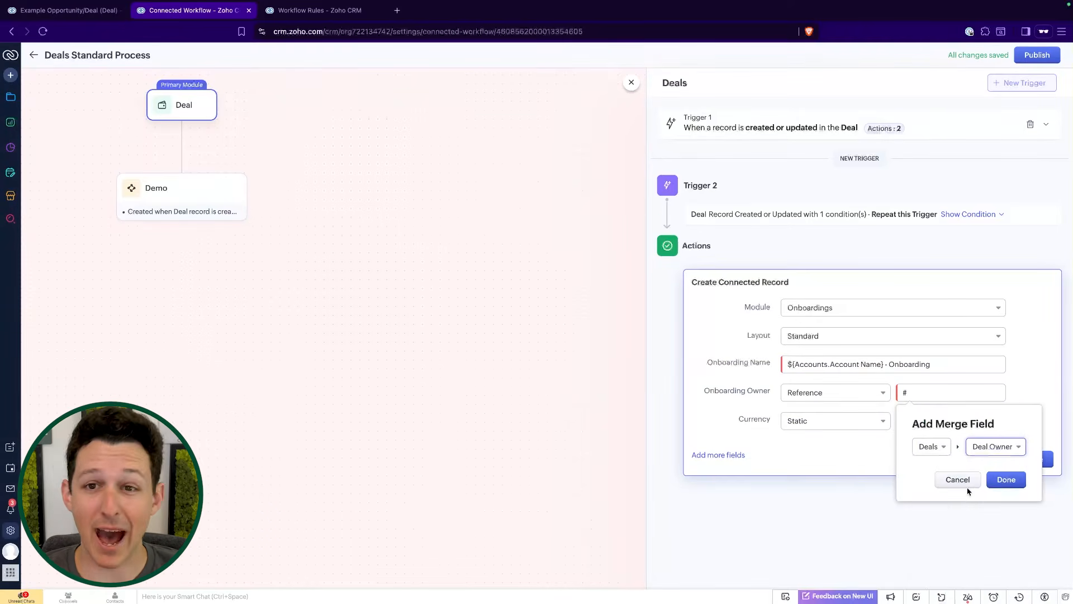
click(1003, 480)
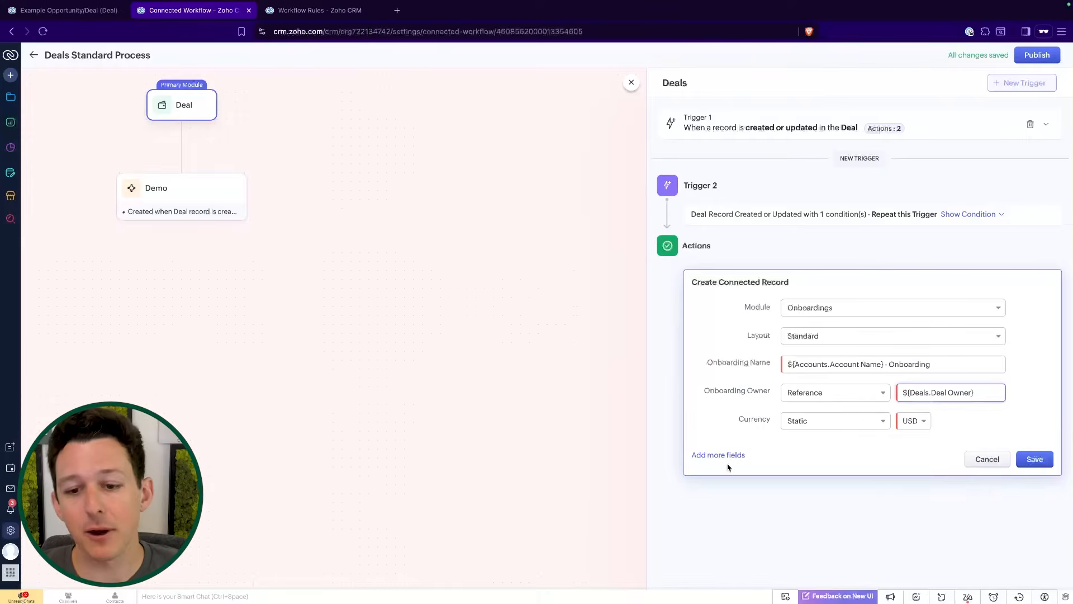
Add the Onboarding Status field to the Onboardings record with the static value Pending.
click(724, 458)
click(763, 472)
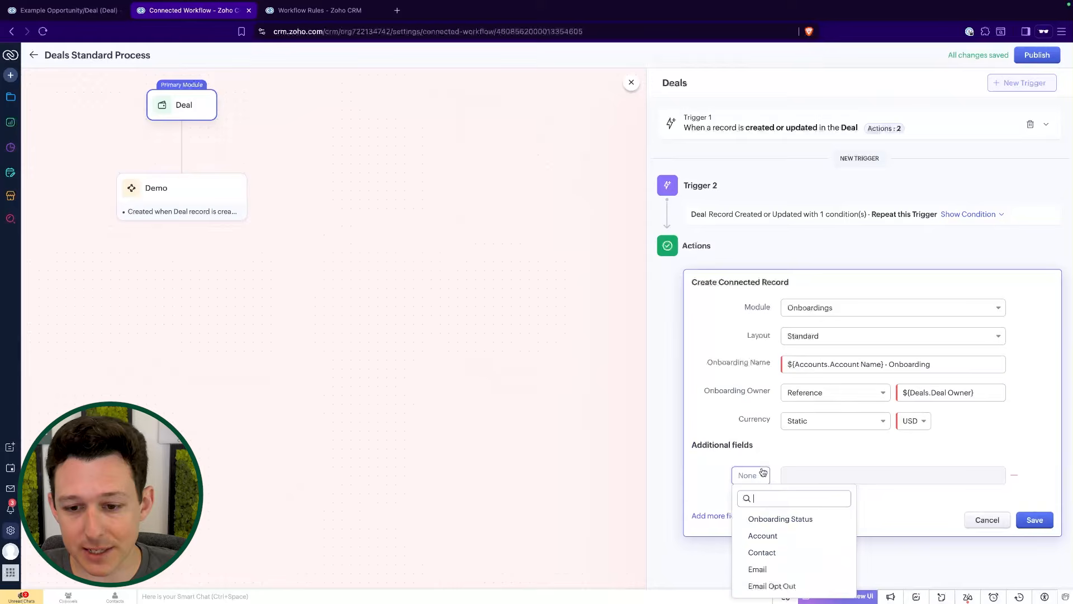
click(776, 519)
click(911, 476)
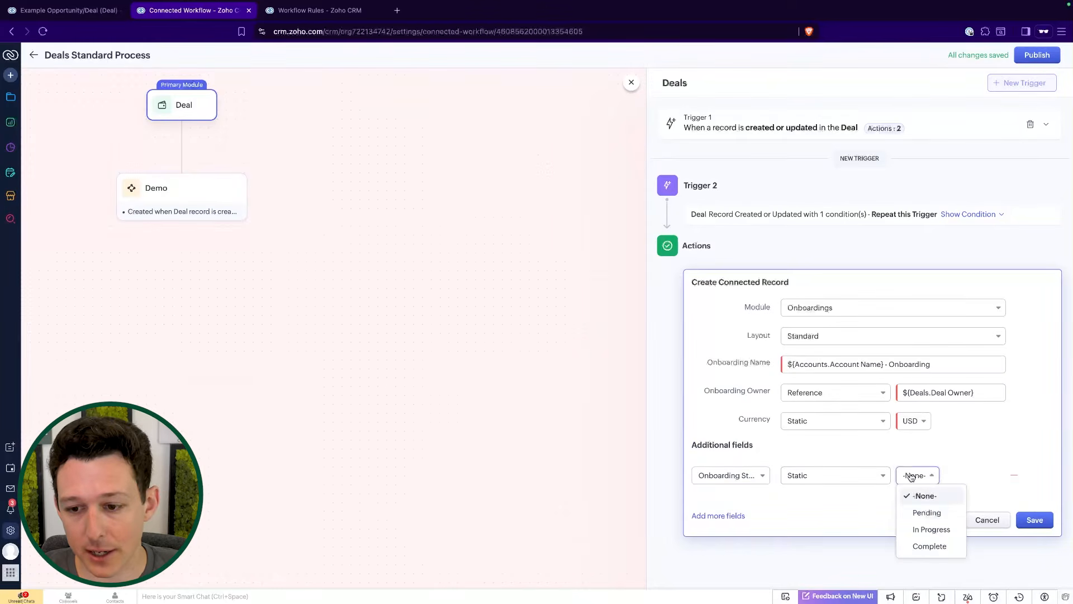
click(927, 513)
Add the Account field to the Onboardings record and fill it with the Account Name merge field from Deals.
click(736, 515)
click(743, 512)
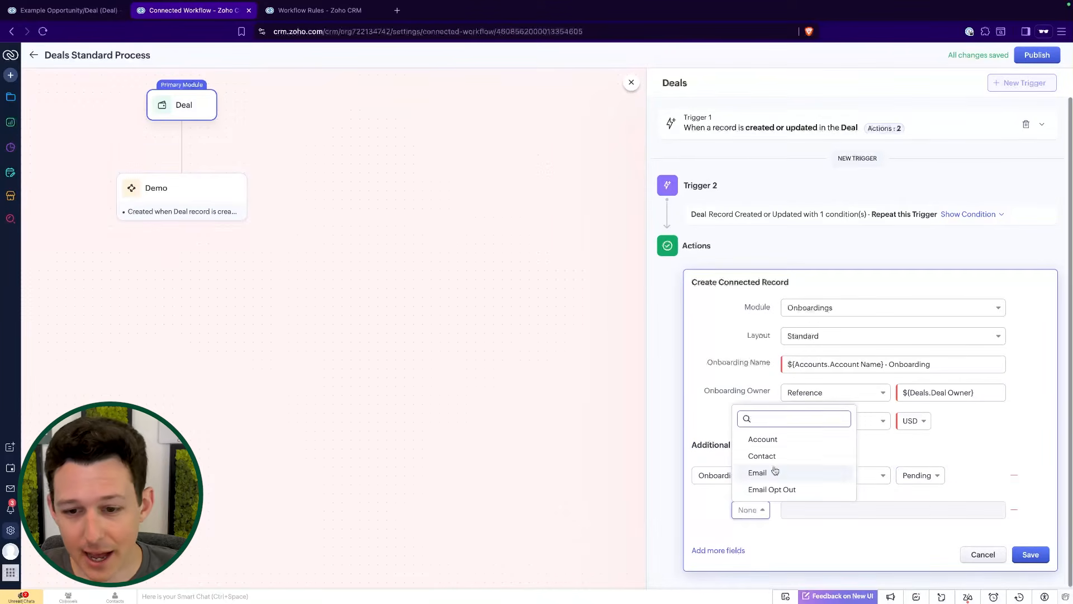
click(763, 438)
click(818, 511)
text(#)
click(819, 563)
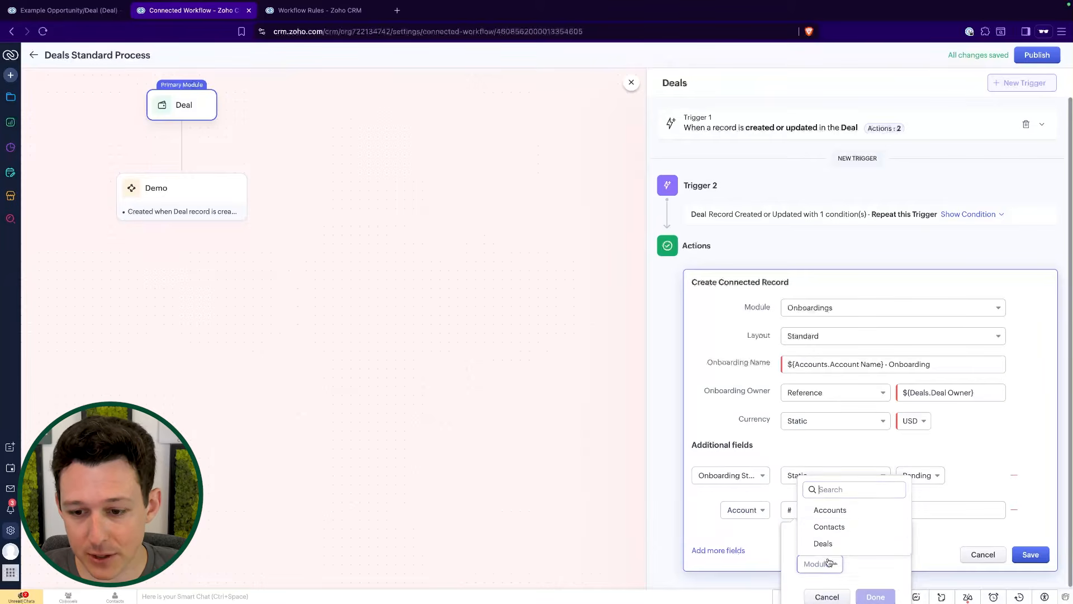
click(838, 541)
click(871, 564)
click(894, 546)
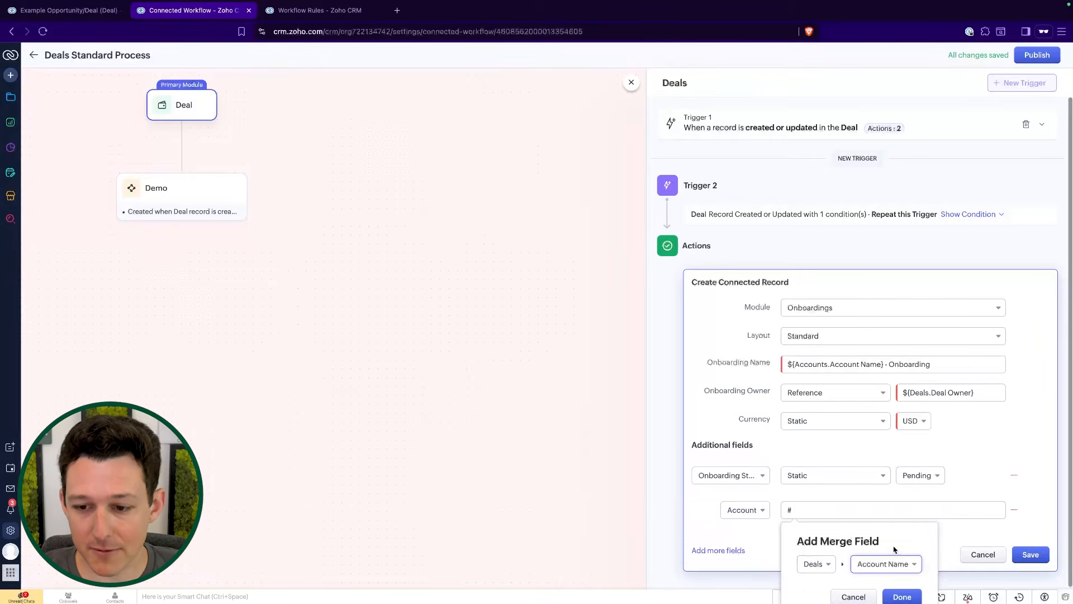
click(902, 596)
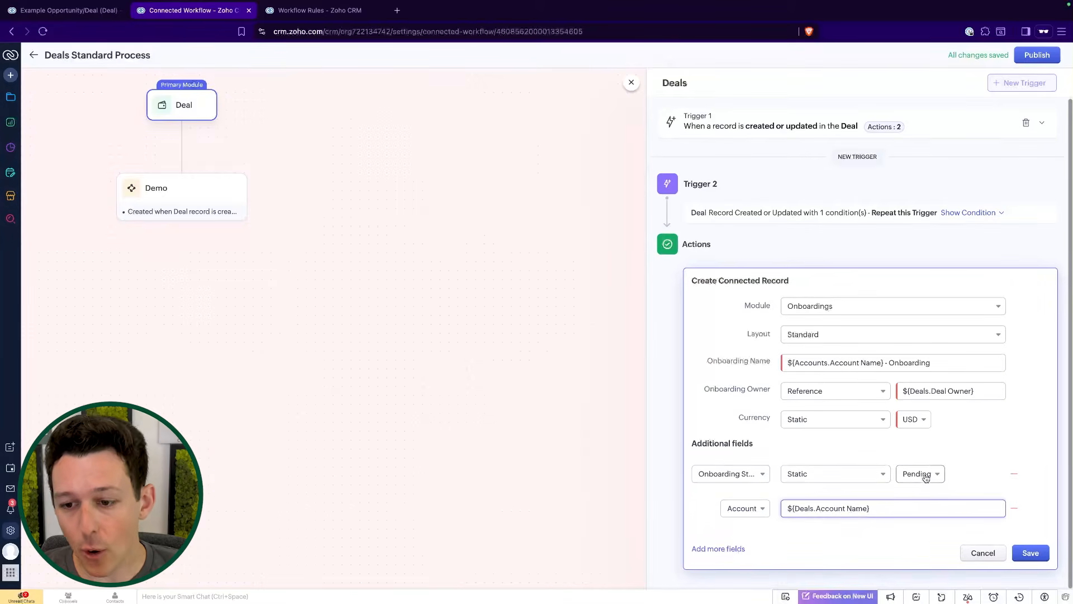
Add the Contact field to the Onboardings record and start a merge field as its value.
click(718, 548)
click(746, 543)
click(776, 490)
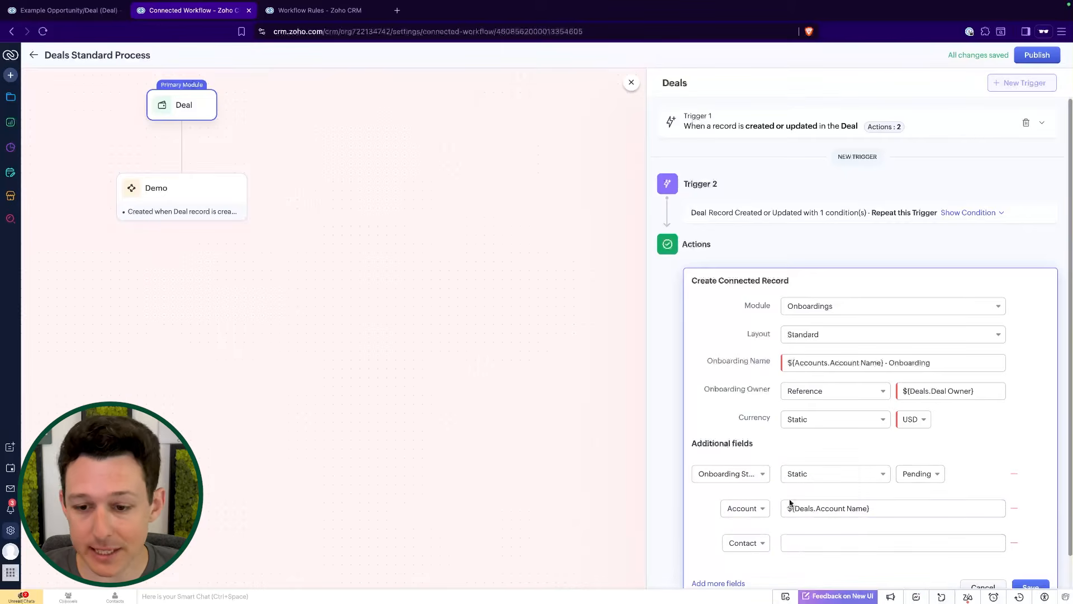
click(827, 545)
text(#)
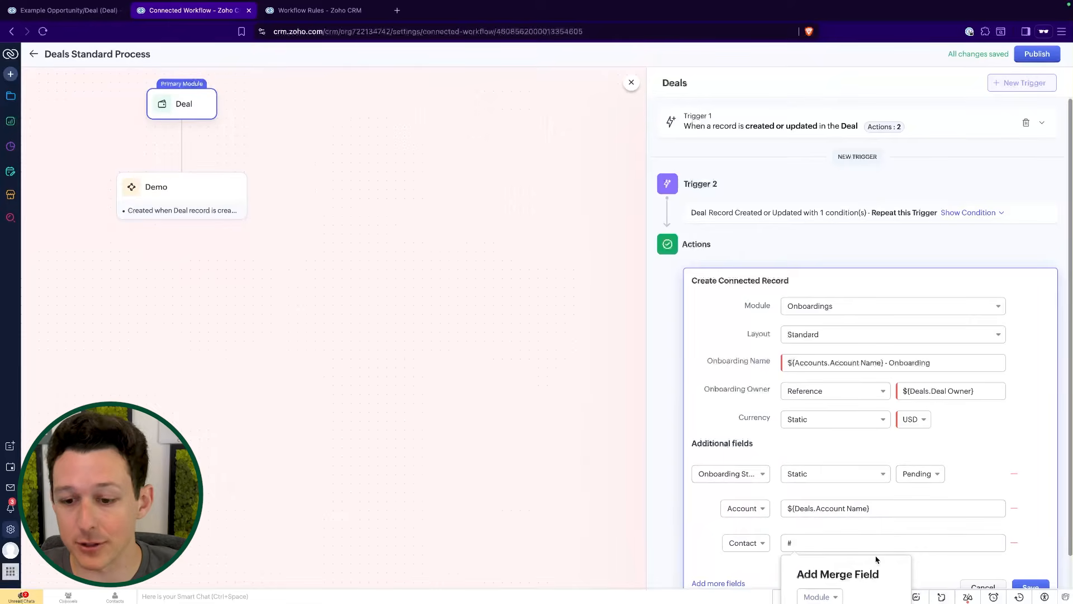
click(823, 596)
click(822, 577)
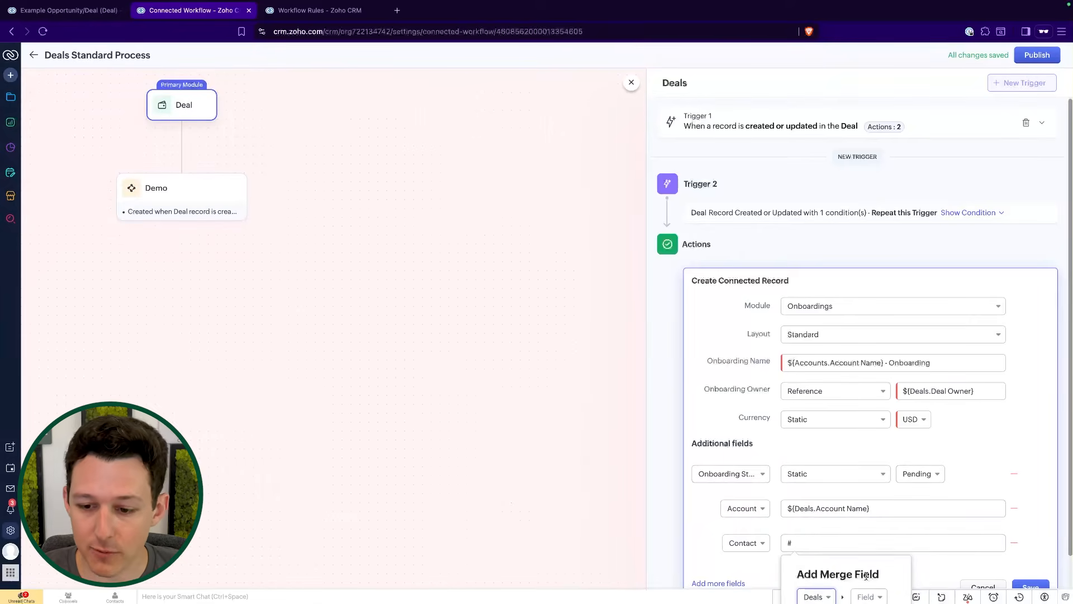
click(882, 596)
click(890, 576)
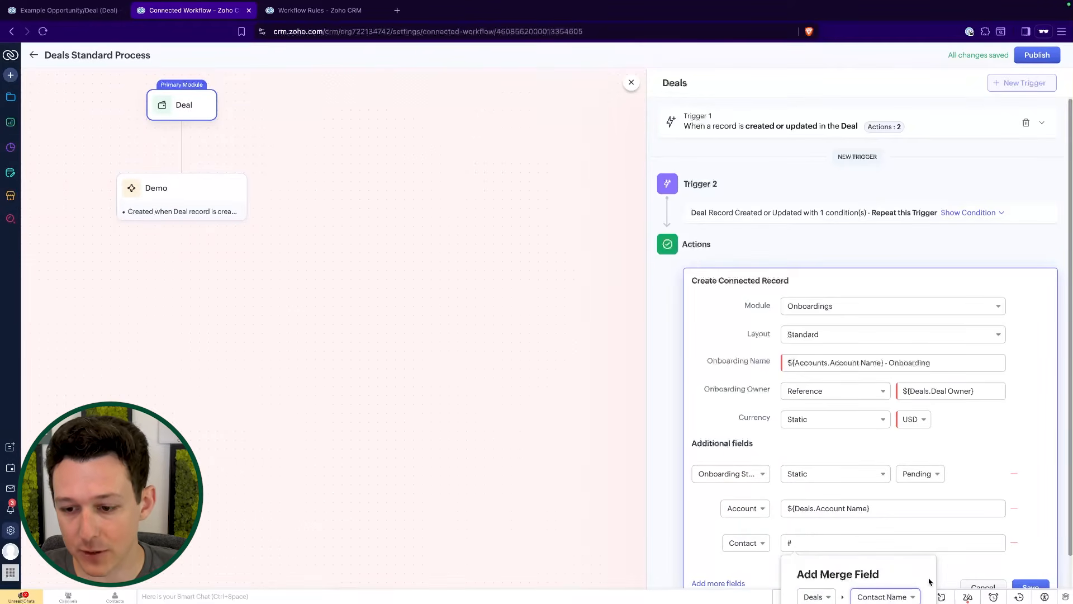
scroll(947, 563, down, 1)
click(964, 534)
click(891, 508)
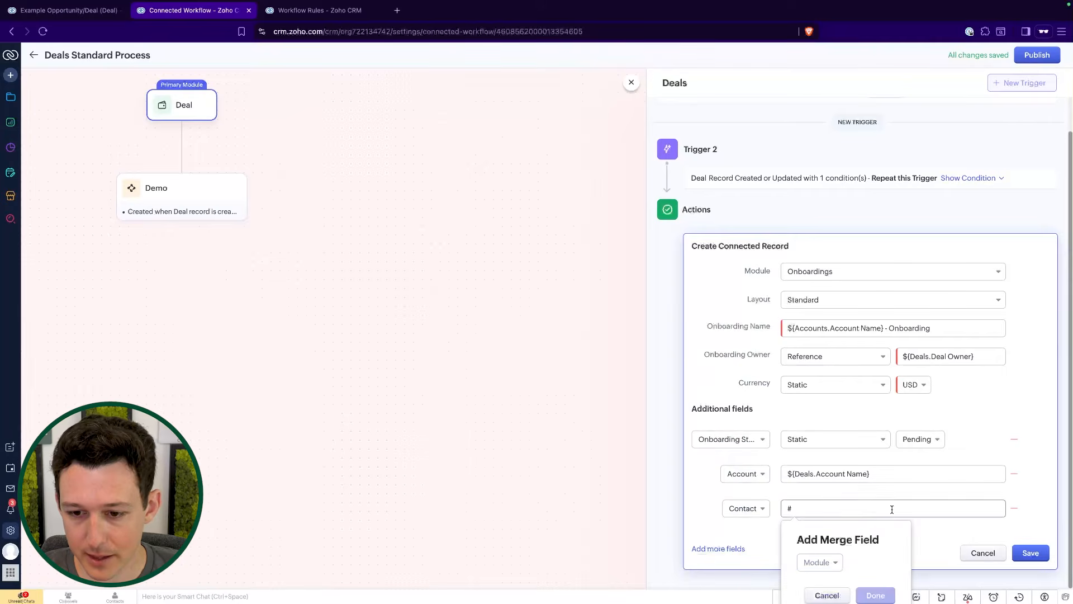
click(811, 562)
click(853, 526)
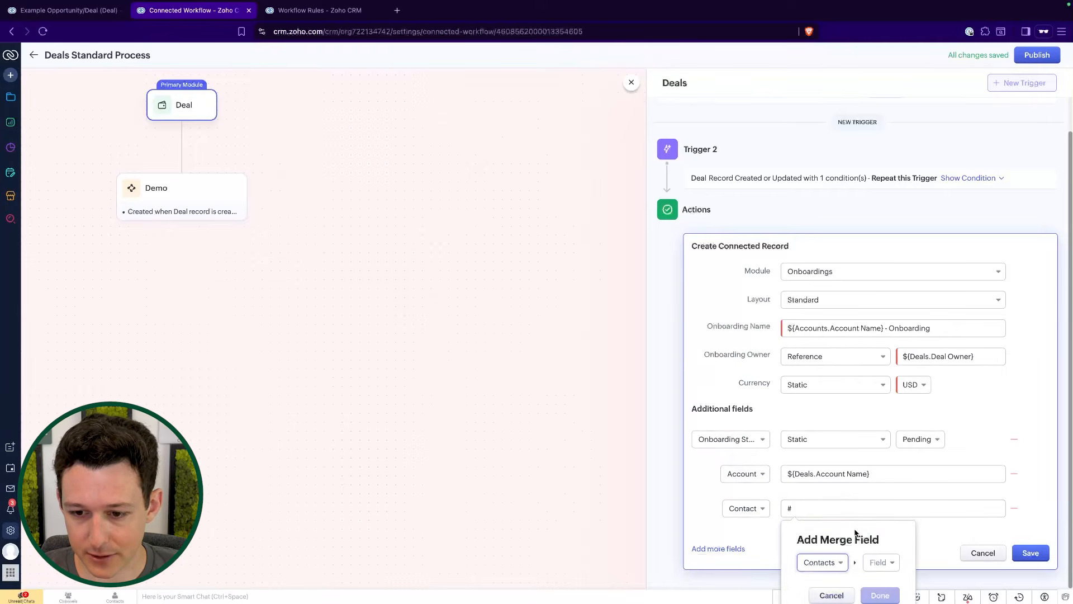
click(878, 562)
click(884, 538)
Fill the Contact field with the Contact Name merge field from Deals and save the Onboardings record action.
click(821, 562)
click(827, 542)
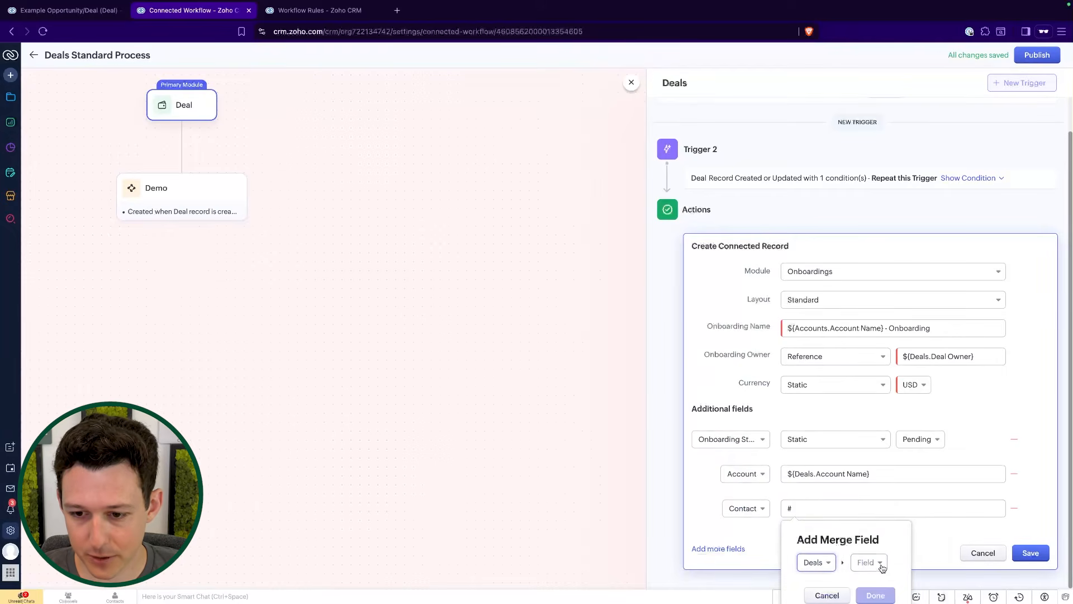
click(882, 568)
click(891, 539)
click(894, 594)
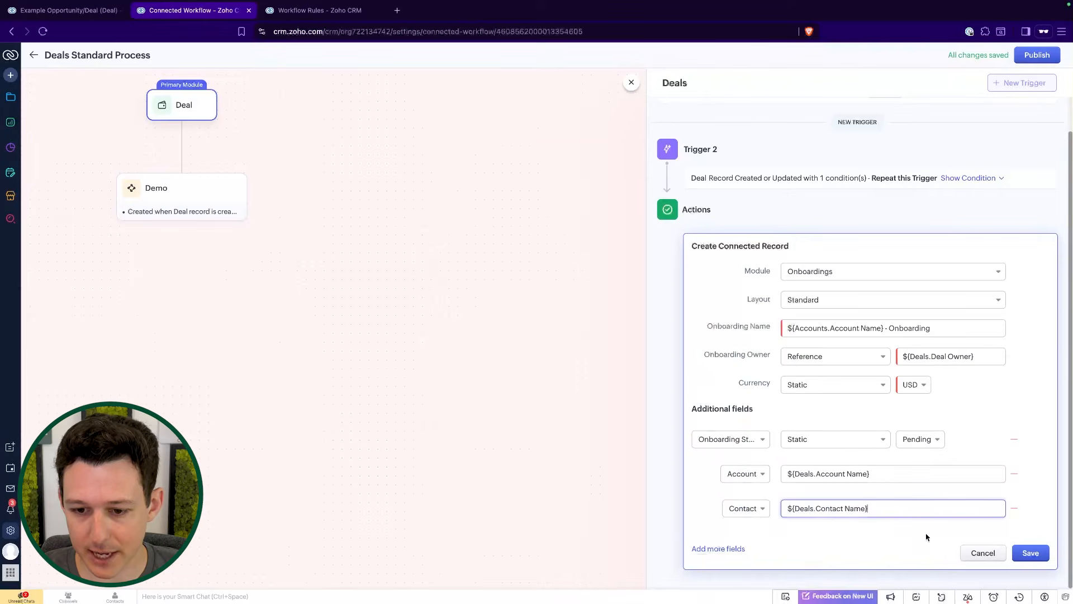
click(1032, 552)
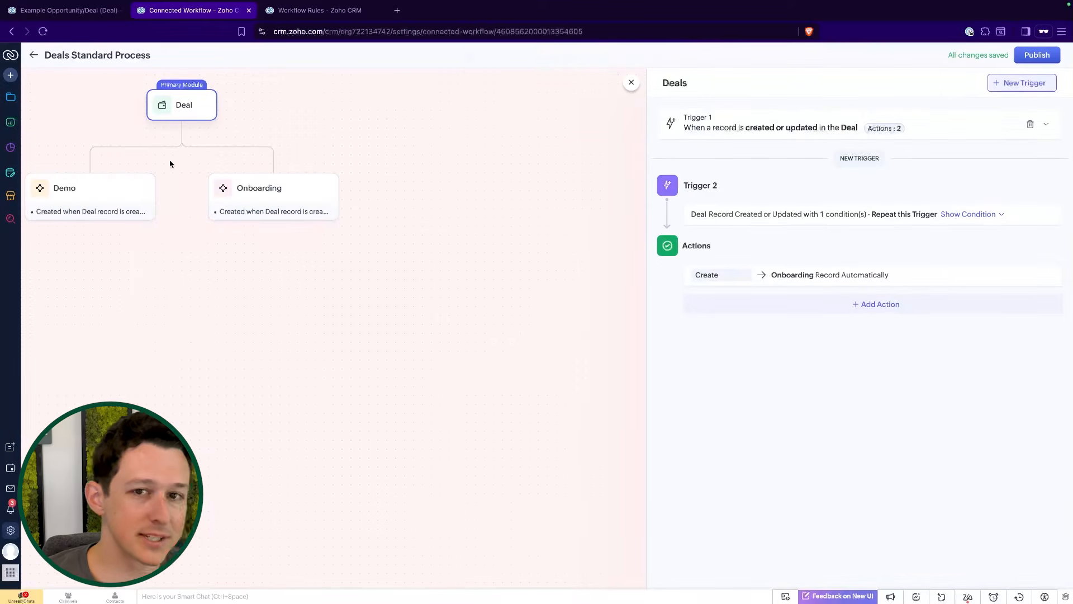
Create a trigger on the Demo module that runs when a record is created or edited.
click(632, 81)
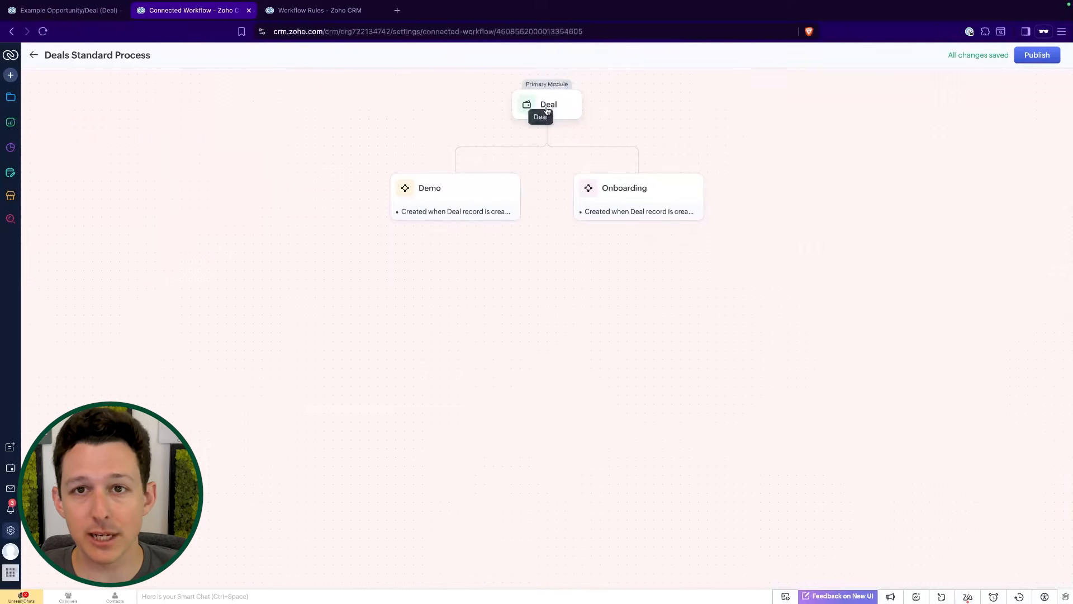
click(457, 201)
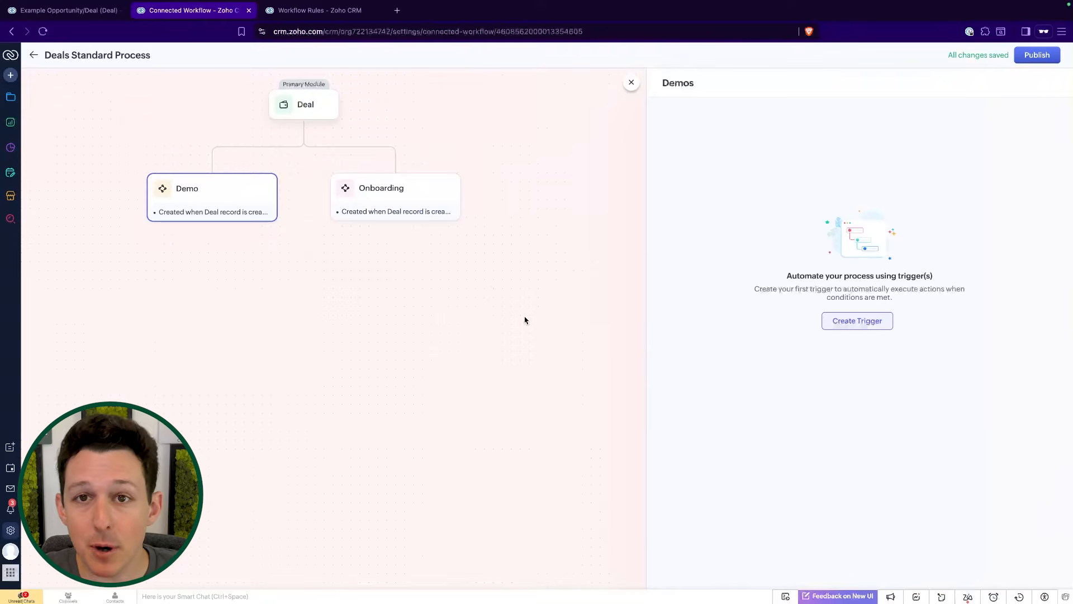
click(843, 327)
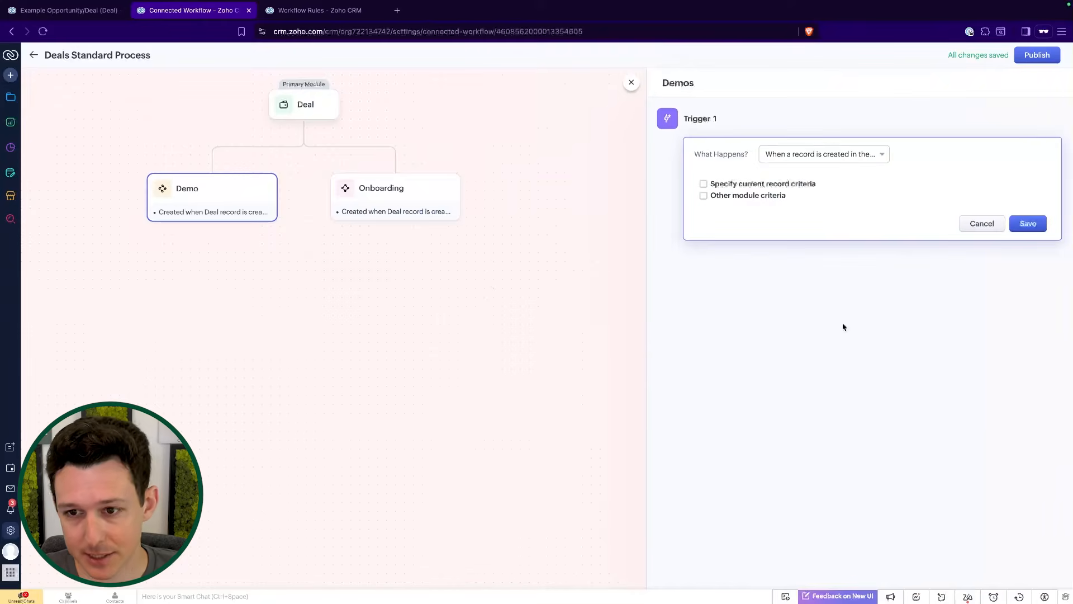
click(793, 154)
click(814, 208)
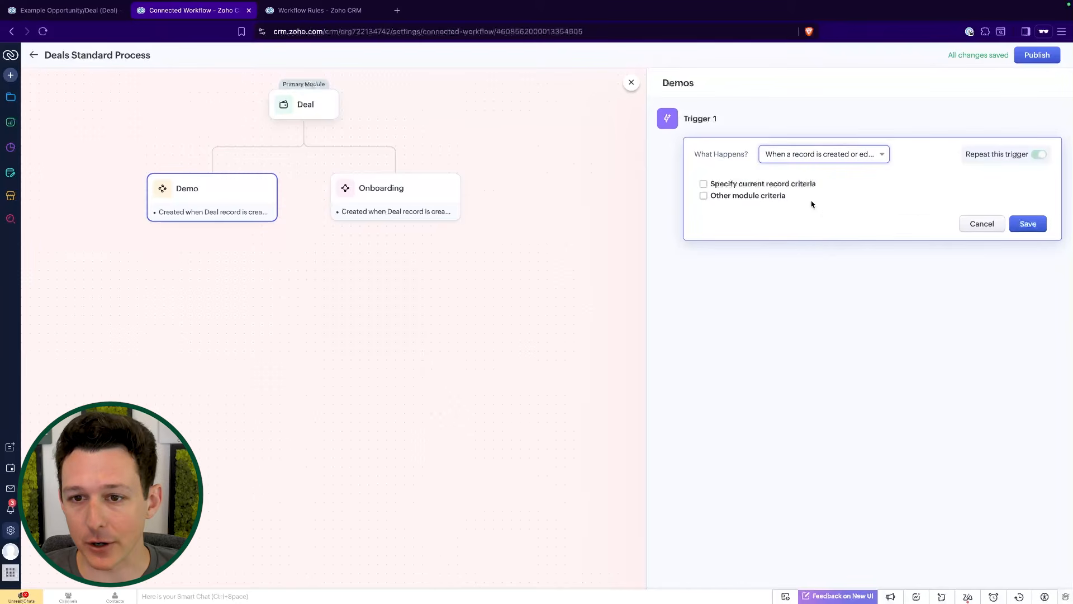
Restrict the Demo trigger to records whose Status is Completed and save it.
click(799, 183)
click(792, 208)
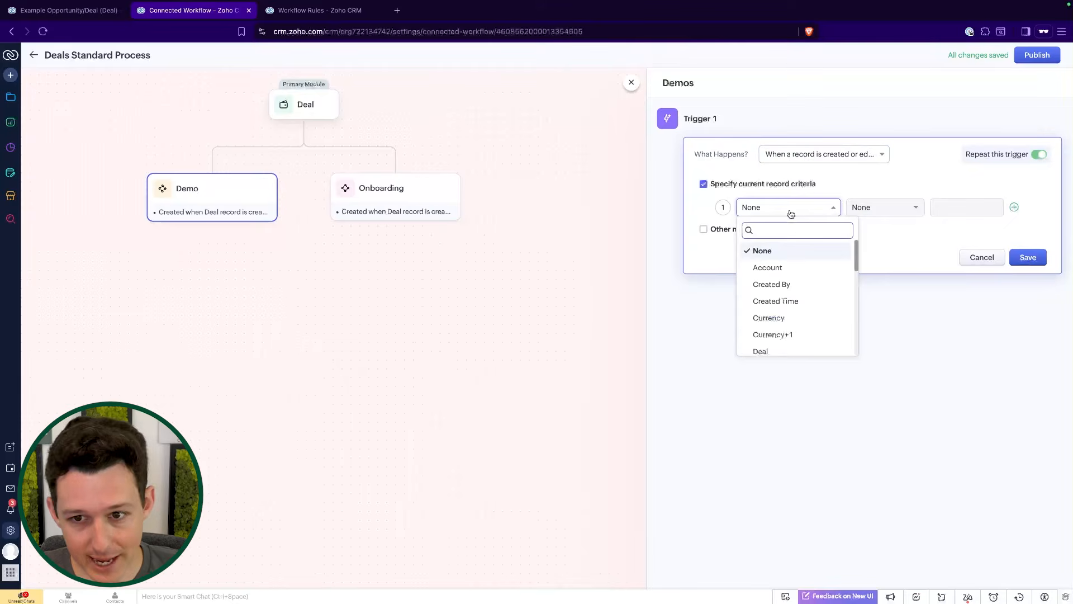
text(st)
click(766, 299)
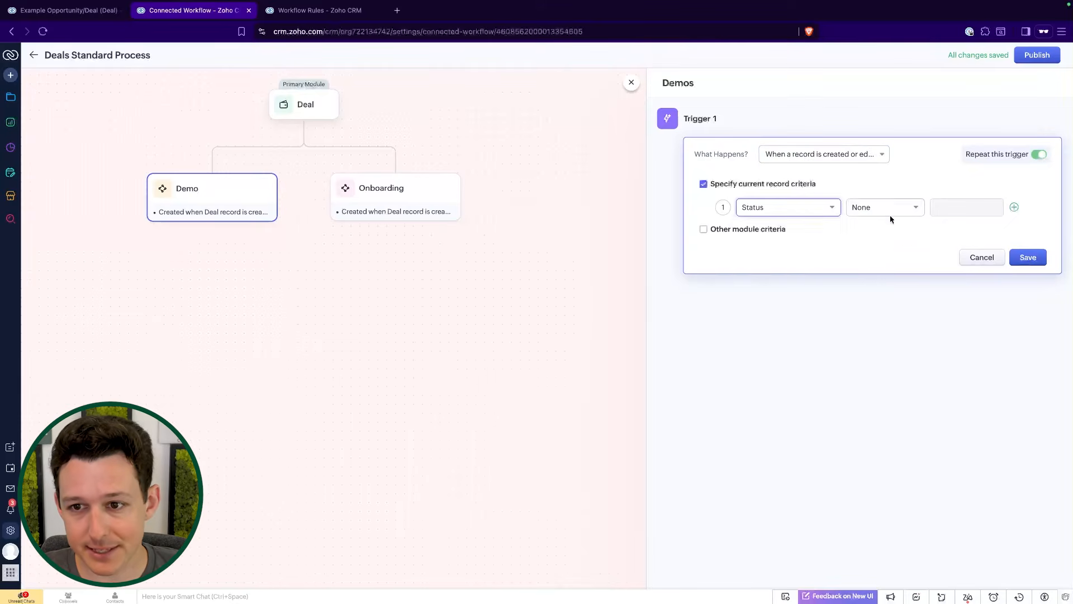
click(888, 217)
click(888, 247)
click(967, 206)
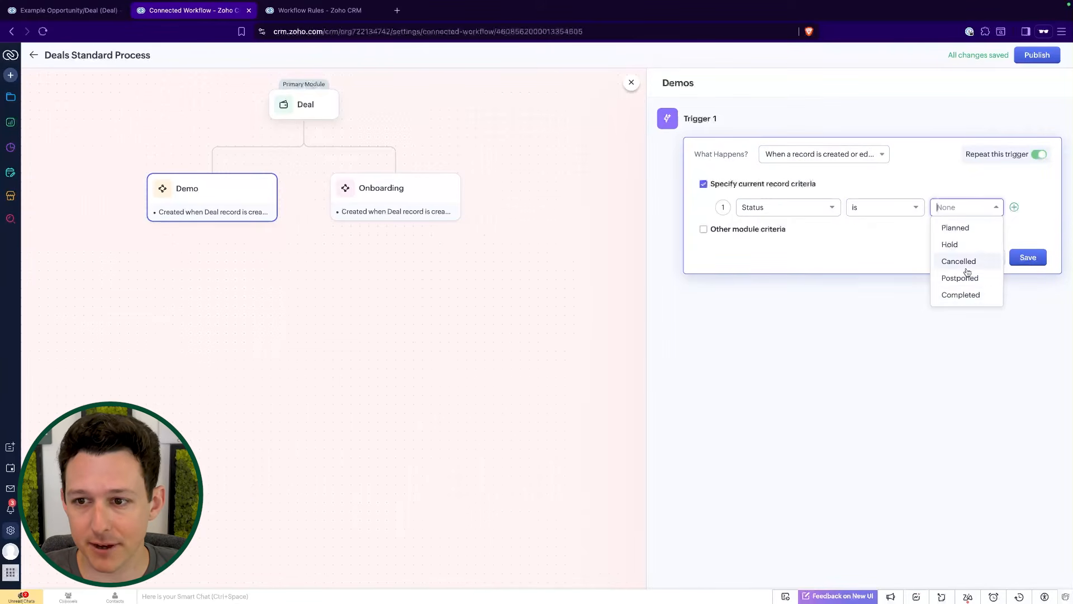
click(965, 294)
click(807, 255)
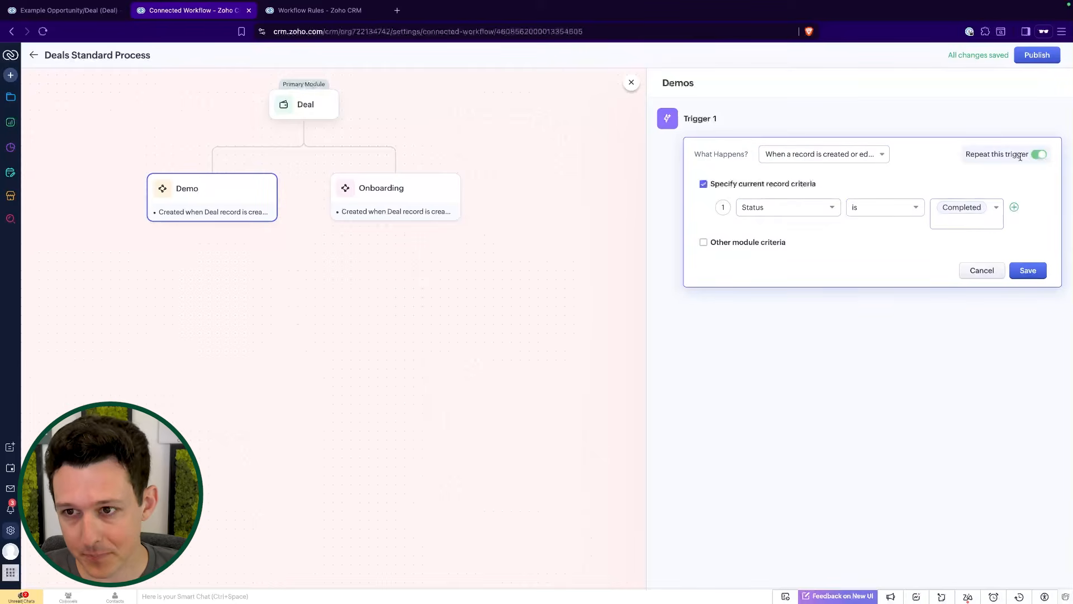
click(1027, 270)
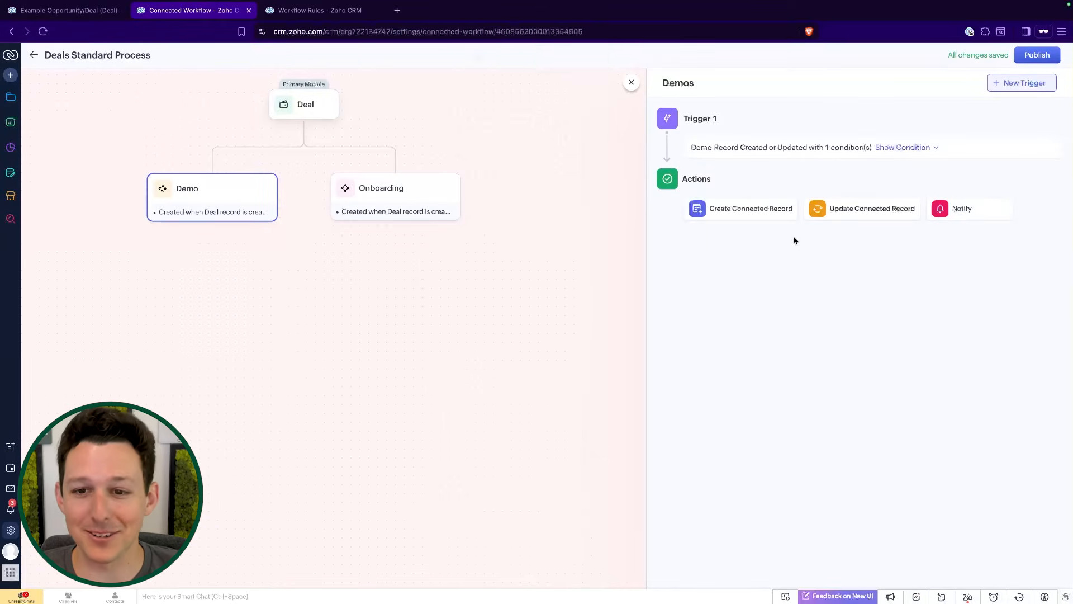
Start a connected record creation action for the Funding Sources module under the Demo trigger.
click(773, 216)
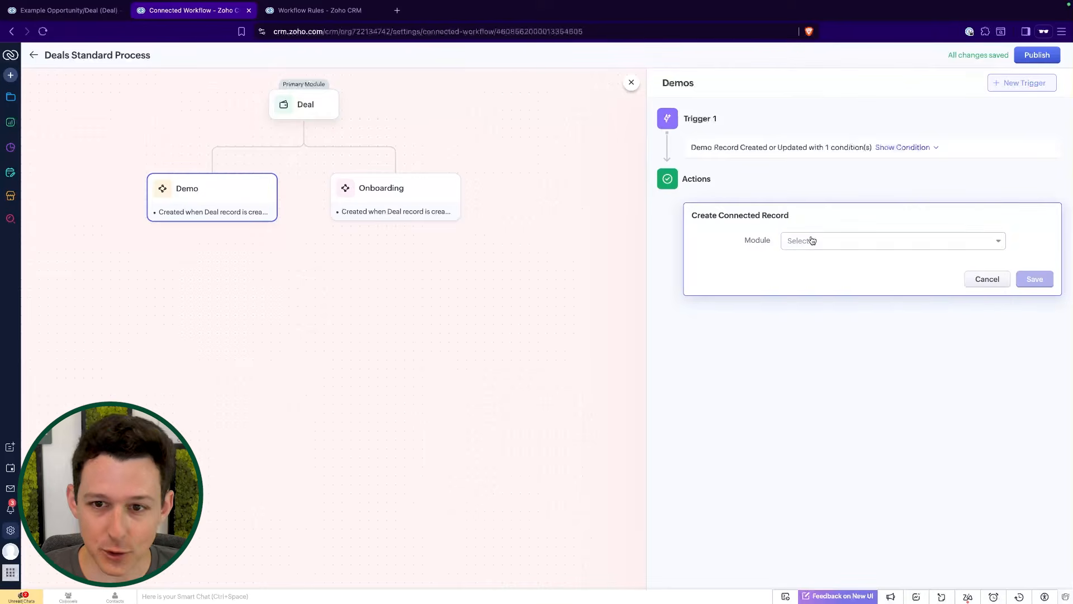
click(815, 240)
scroll(829, 333, down, 4)
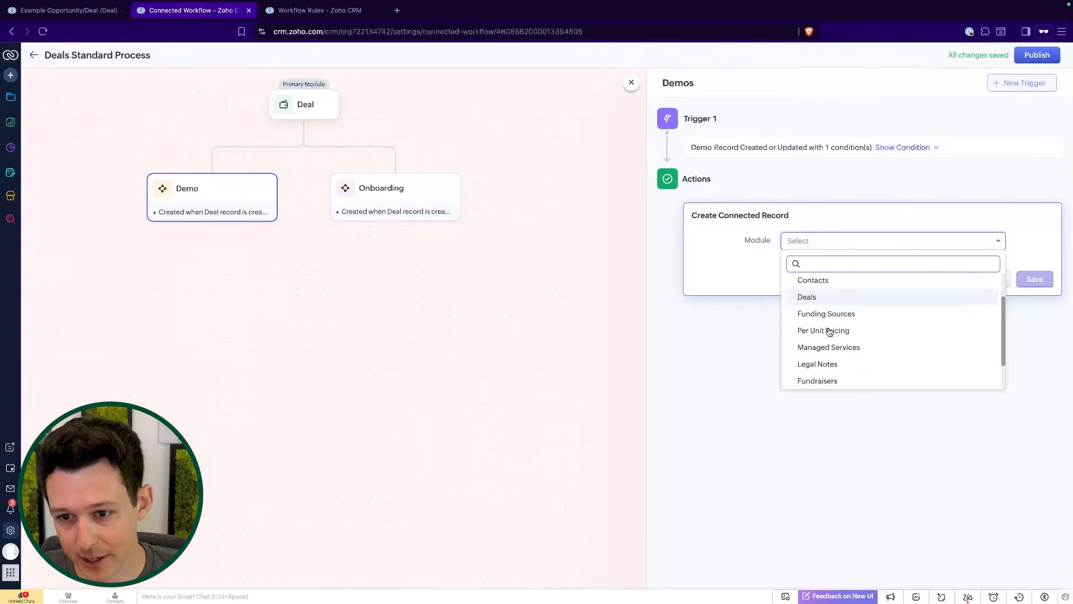
scroll(830, 332, down, 2)
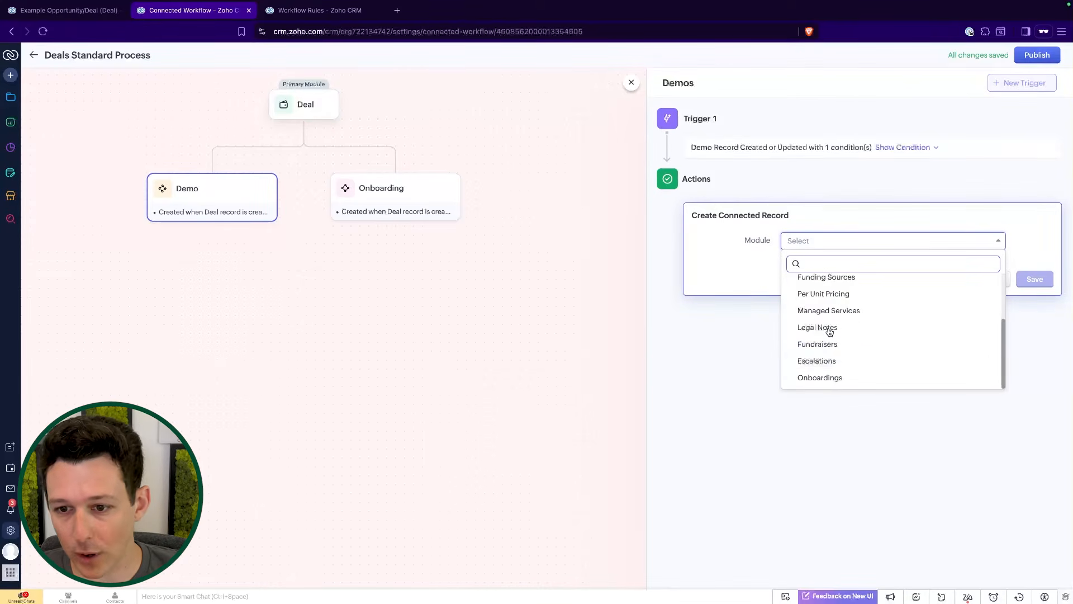
scroll(839, 368, up, 2)
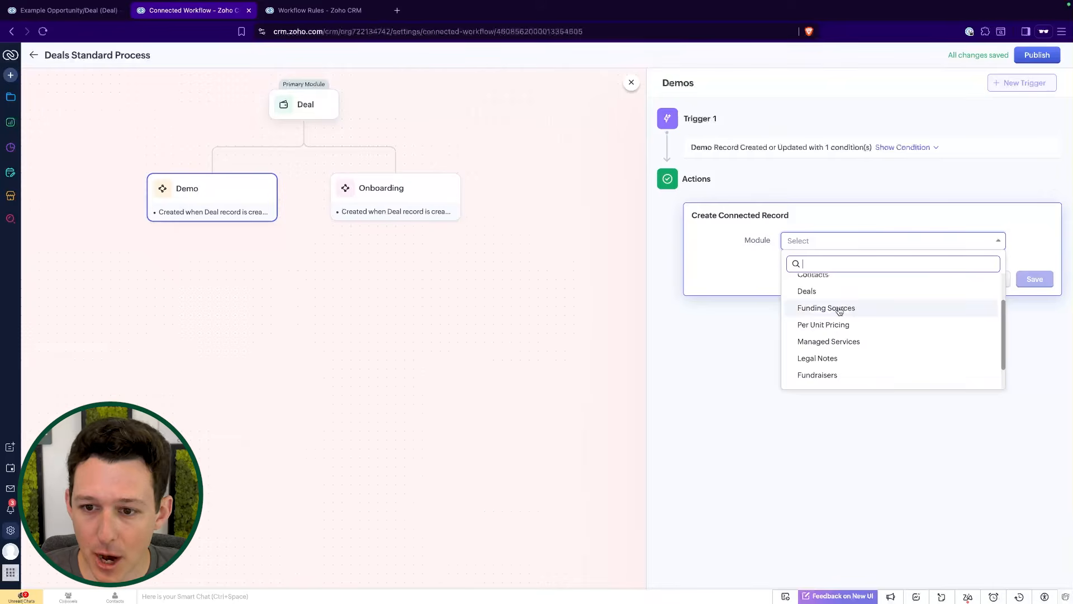
click(839, 309)
Set the Funding Source Name to the Account lookup's Account Name merge field followed by " - Funding Source".
click(837, 298)
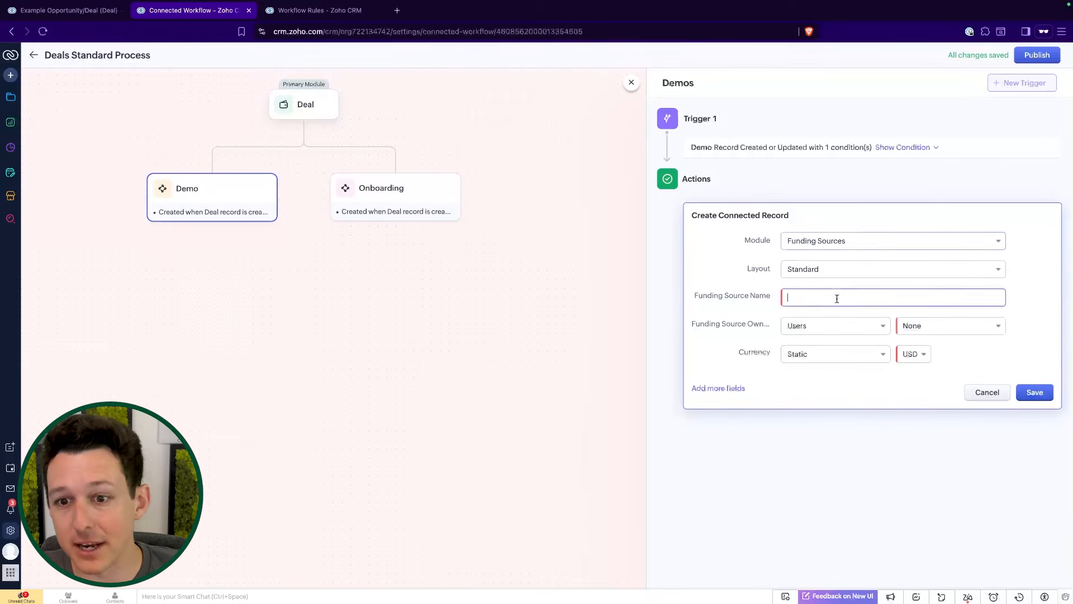
text(#)
click(828, 352)
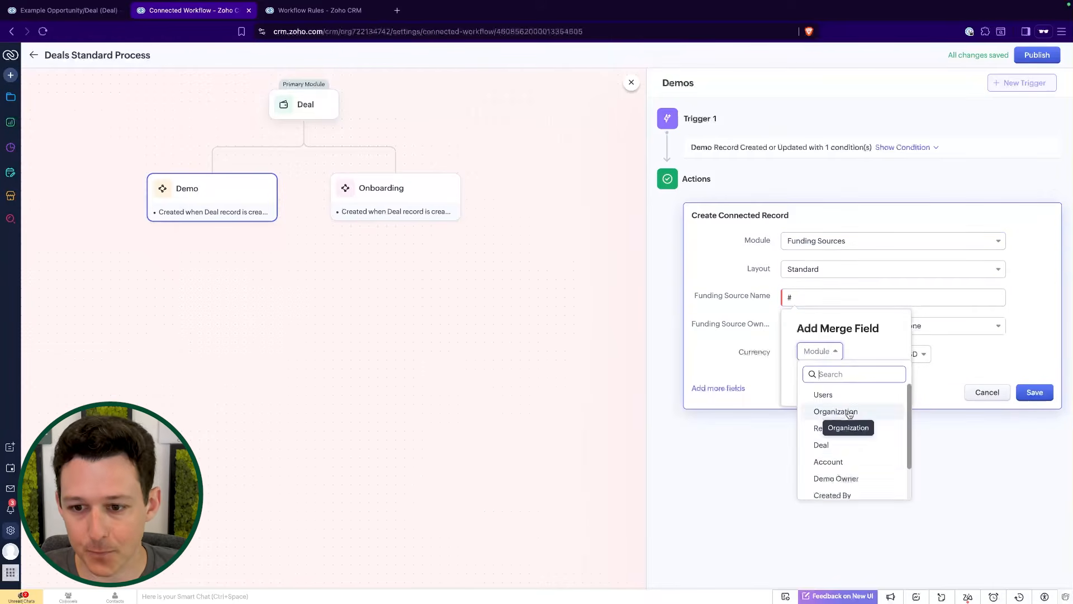
scroll(846, 439, down, 1)
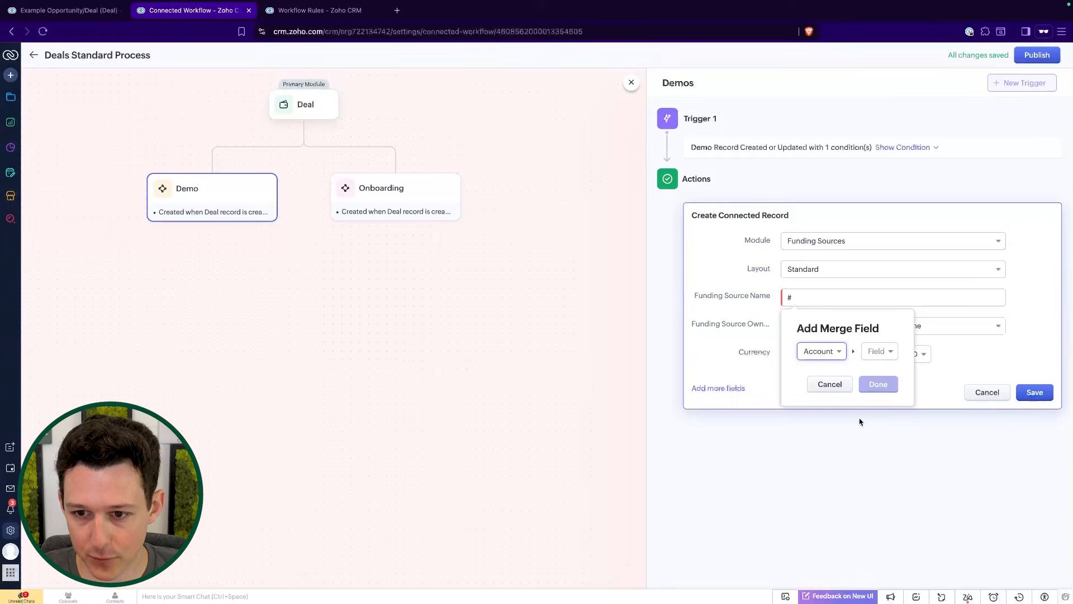
click(880, 353)
click(896, 428)
click(907, 390)
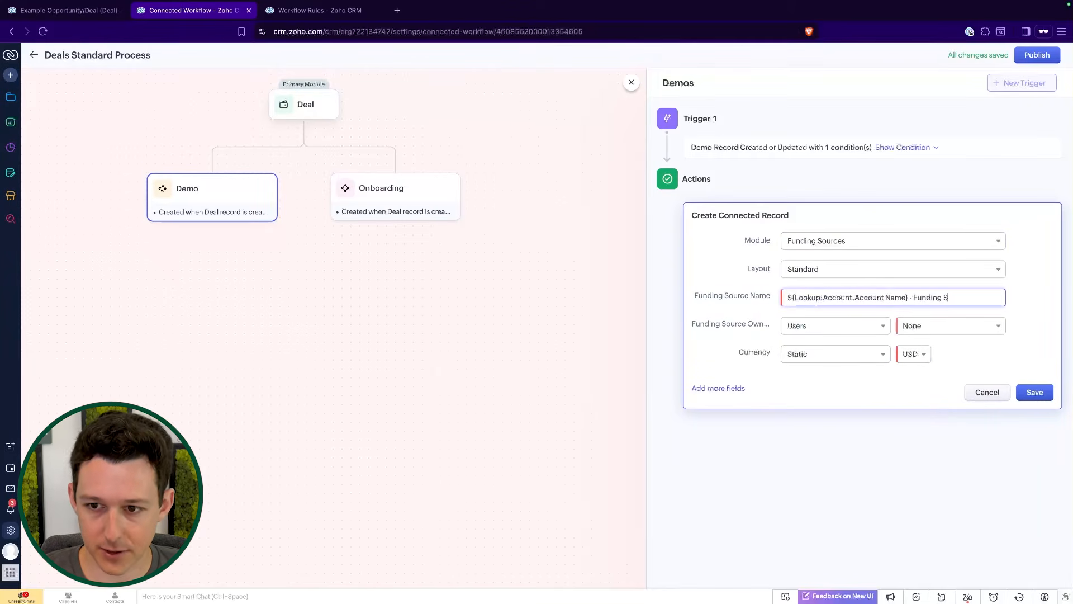
Assign the logged-in user as Funding Source Owner and save the Funding Sources record action.
click(928, 332)
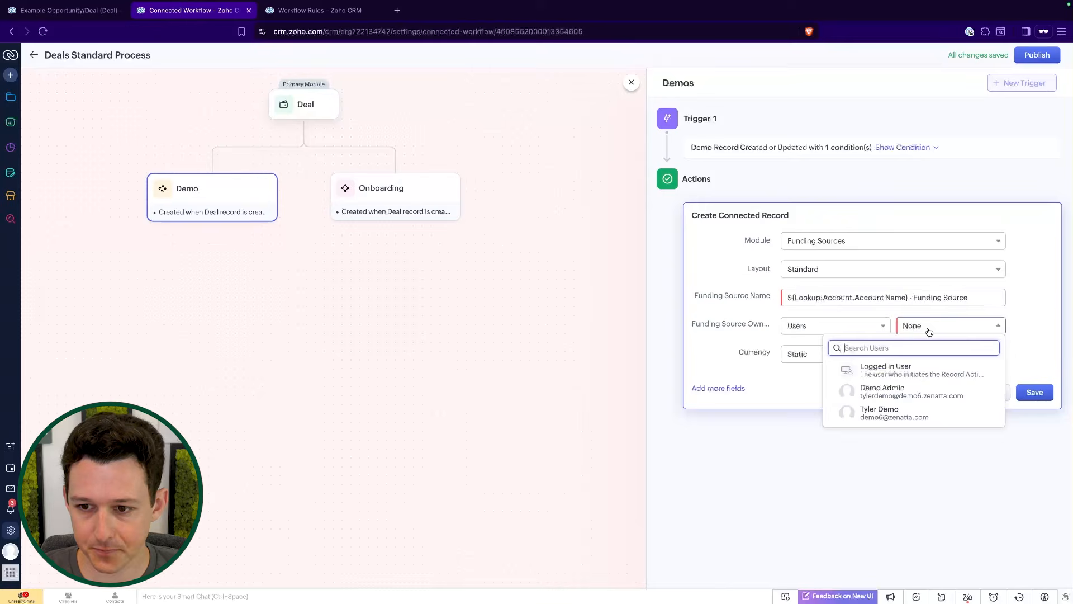
click(916, 373)
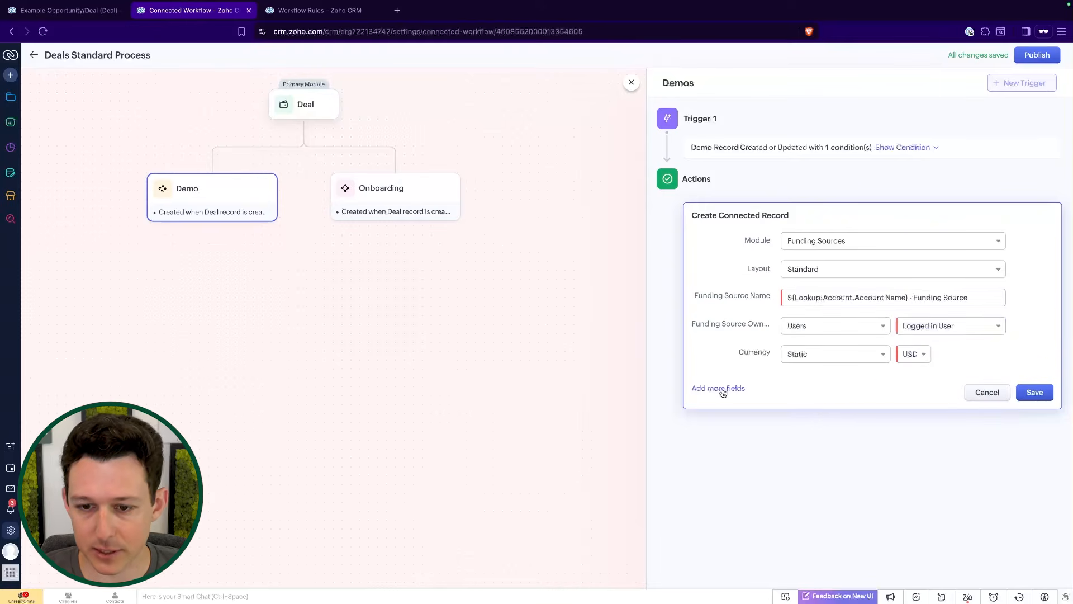
click(1034, 391)
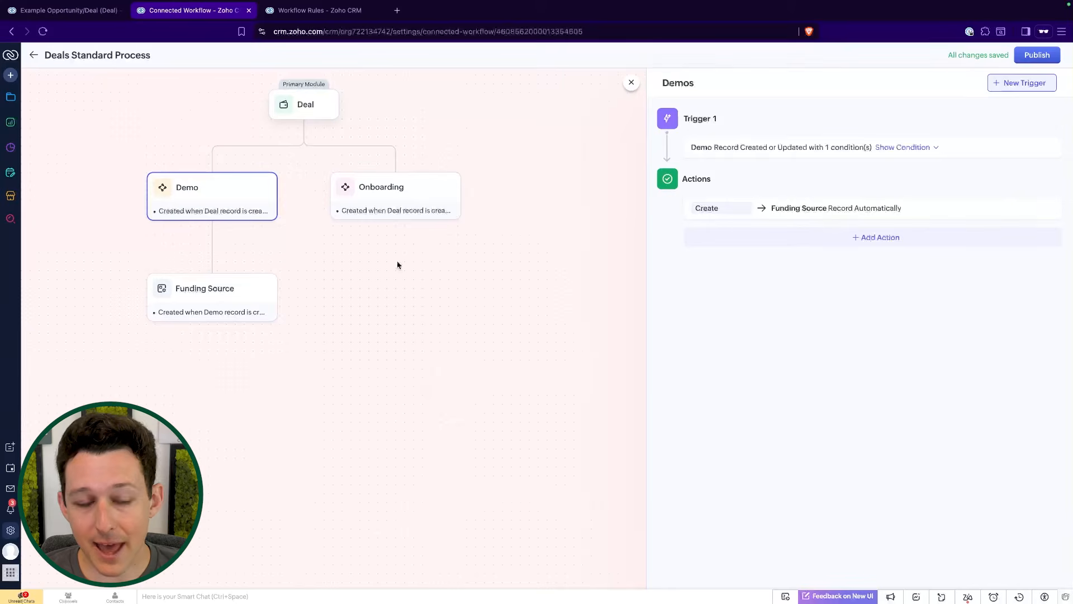
click(226, 289)
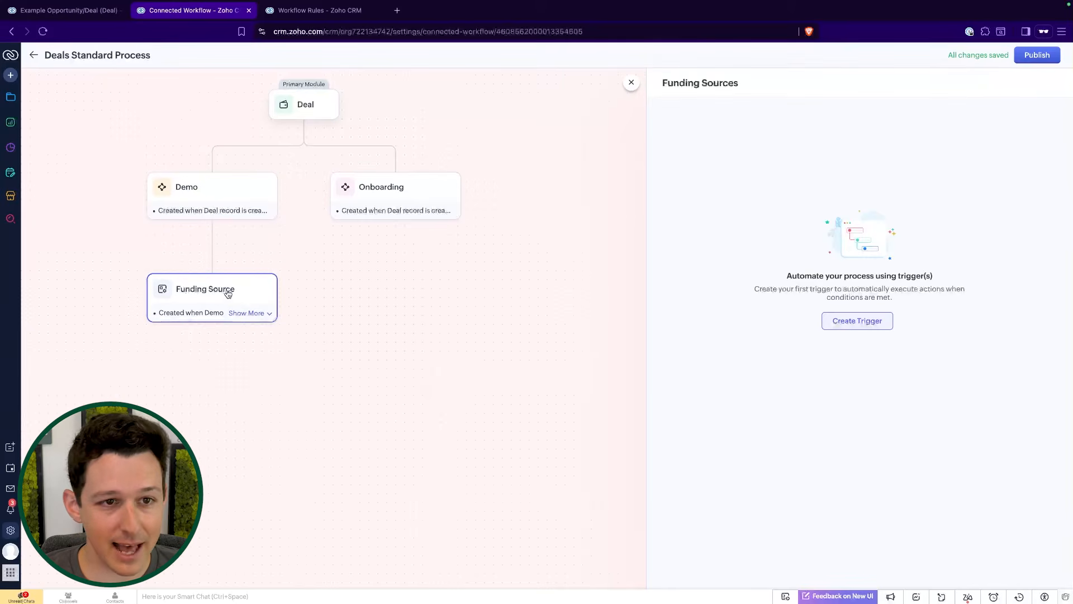
click(857, 320)
click(819, 154)
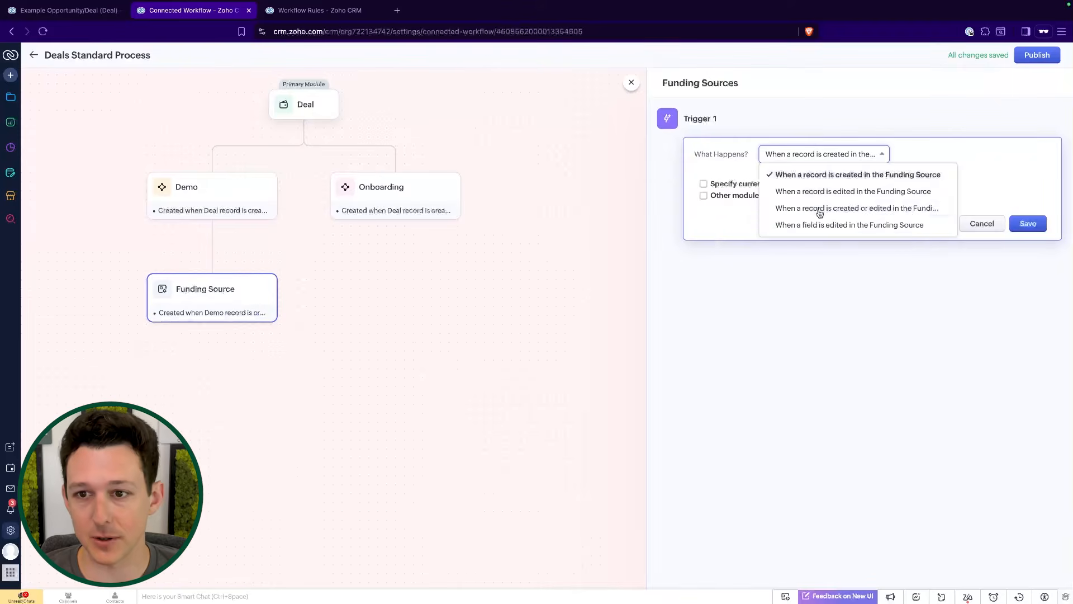
click(818, 210)
click(802, 184)
click(796, 209)
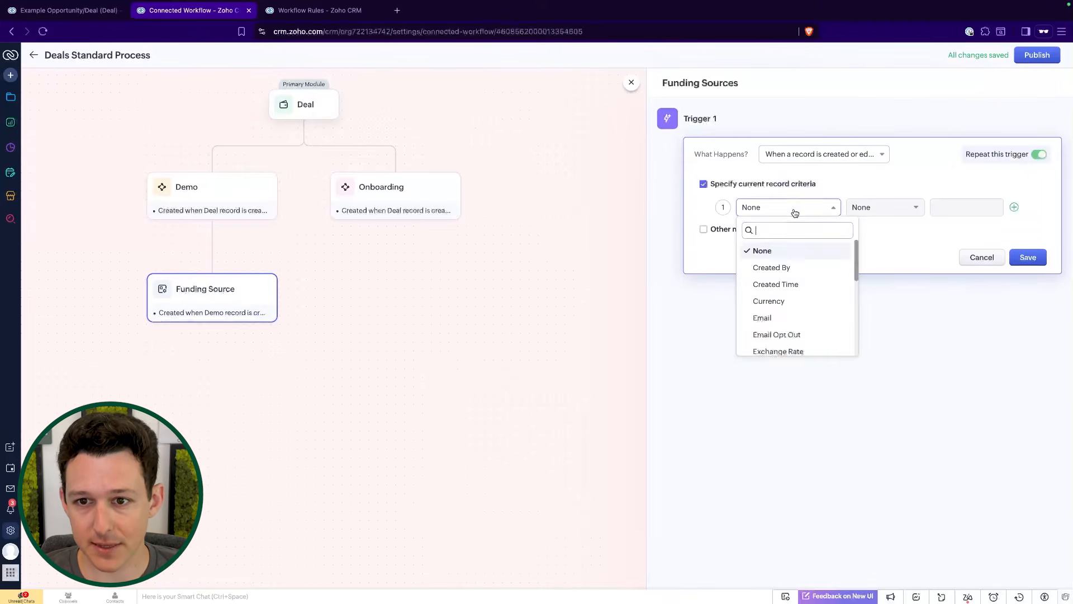
text(st)
click(844, 230)
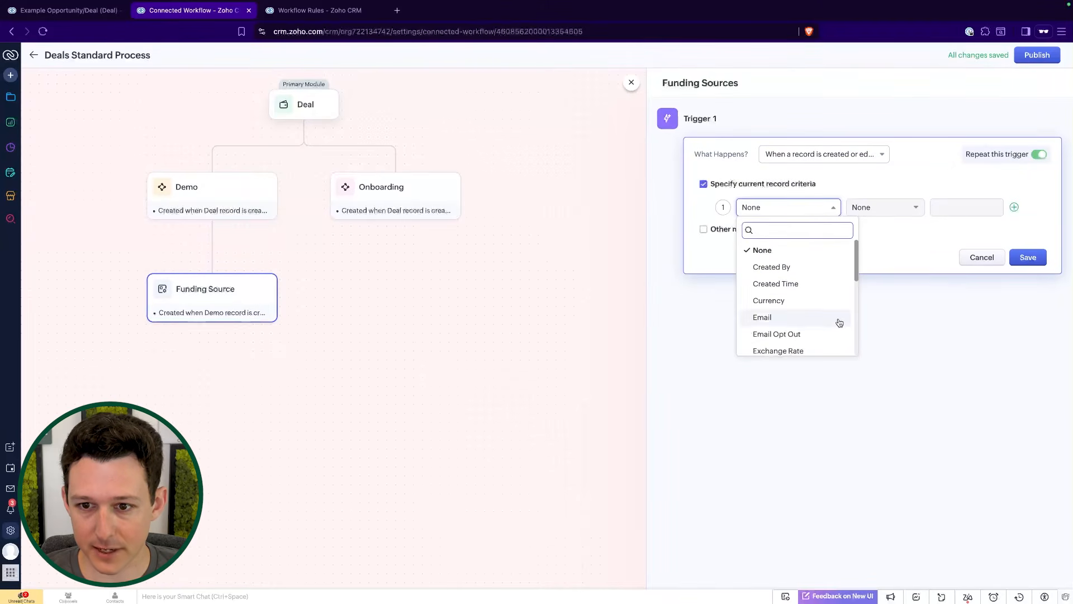
scroll(836, 318, down, 8)
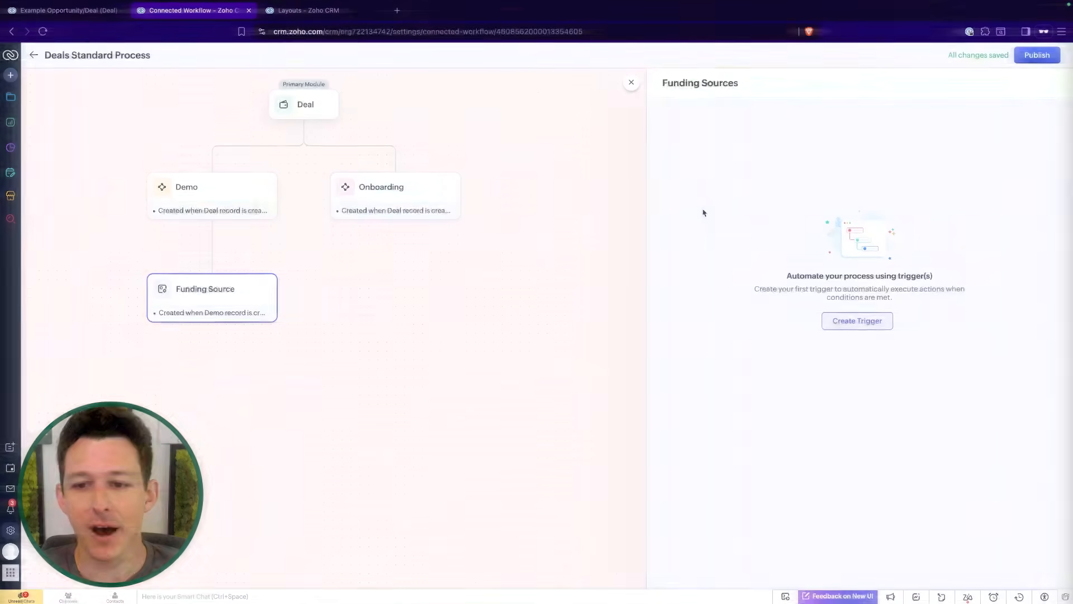
Create a Funding Source trigger that fires when a record is created or edited.
click(866, 321)
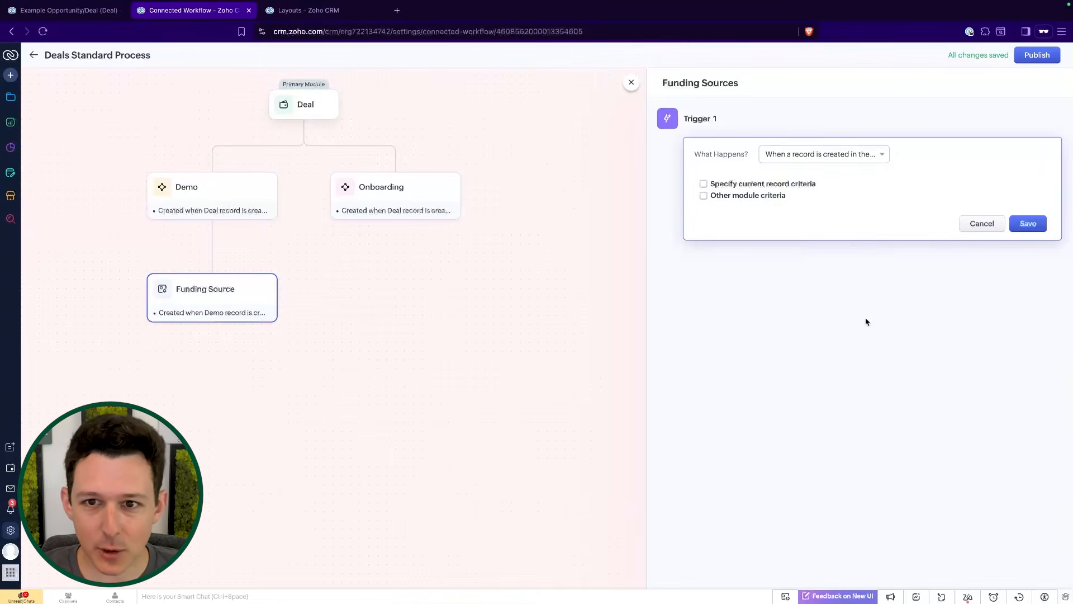
click(833, 155)
click(836, 209)
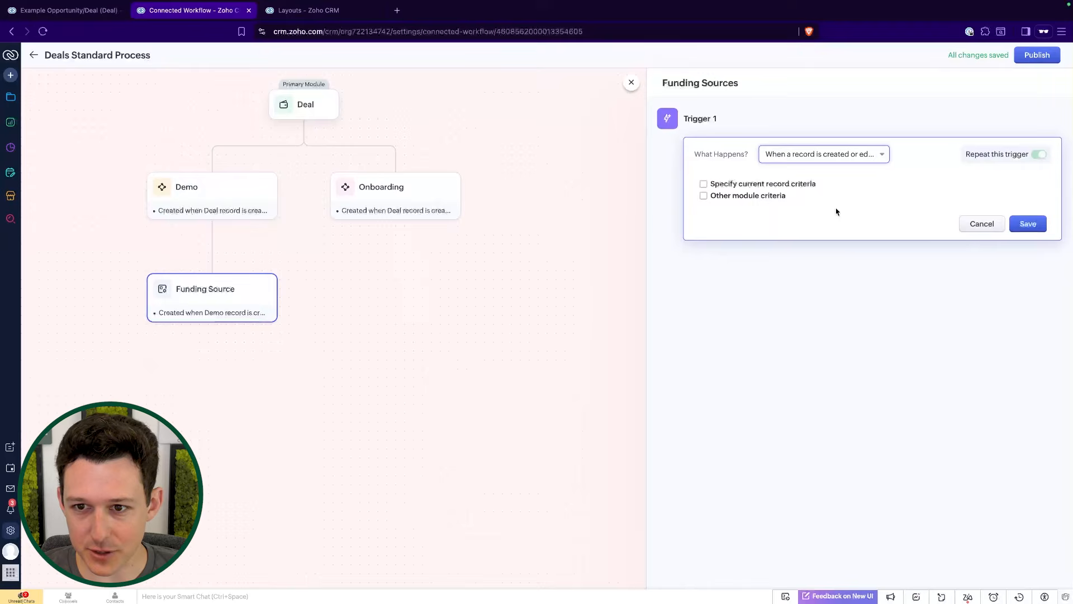
Restrict the Funding Source trigger to records whose Status is Complete and save it.
click(797, 184)
click(790, 207)
text(st)
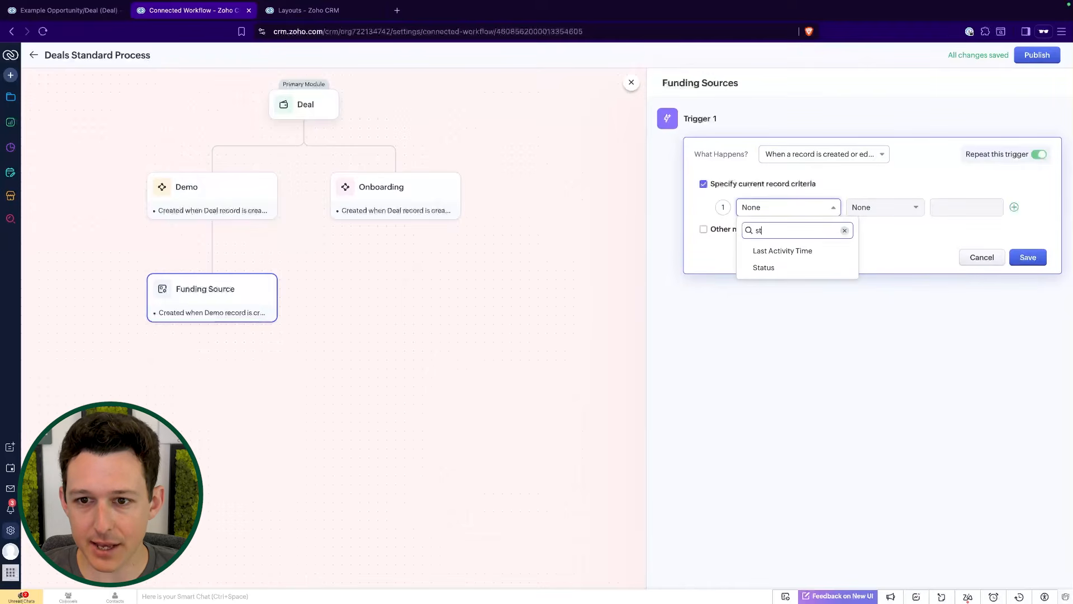
click(767, 267)
click(883, 209)
click(889, 246)
click(954, 209)
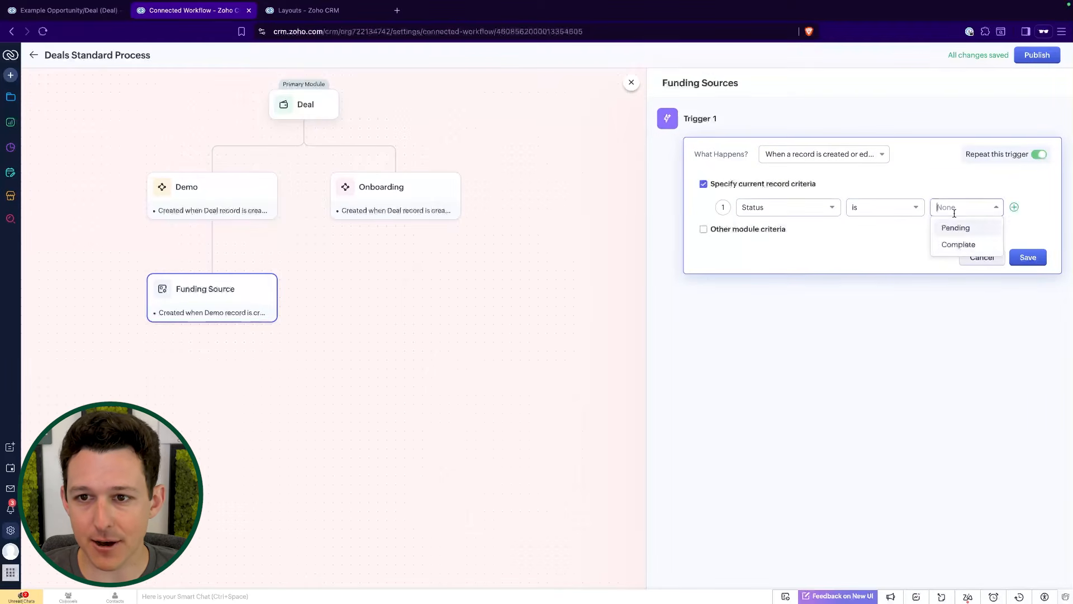
click(955, 242)
click(914, 245)
click(1032, 271)
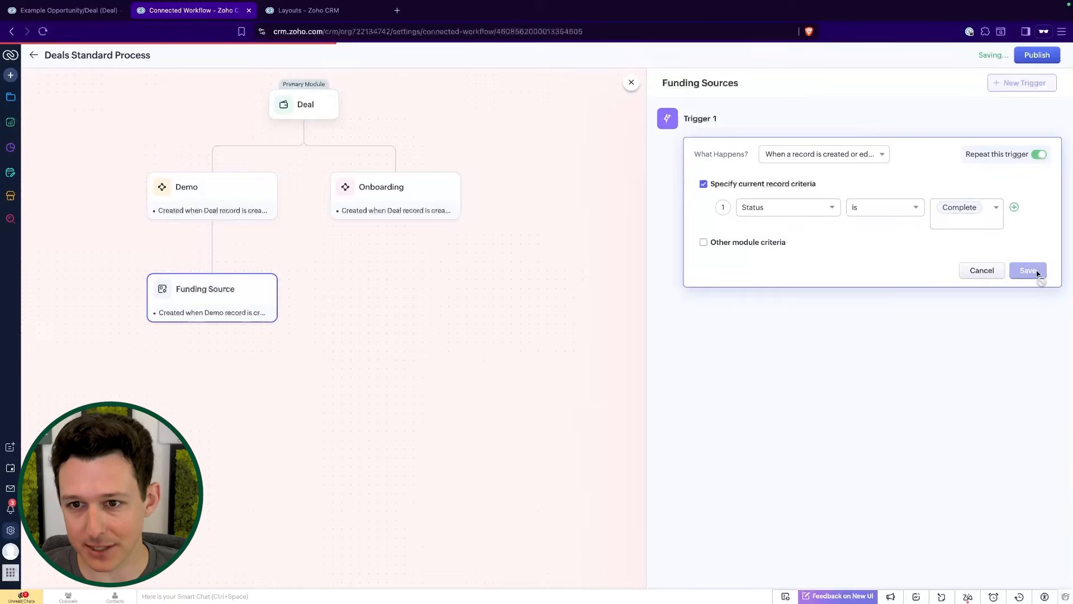
Add a connected record update action for the Deals module that sets the Stage field to Proposal/Price Quote.
click(879, 211)
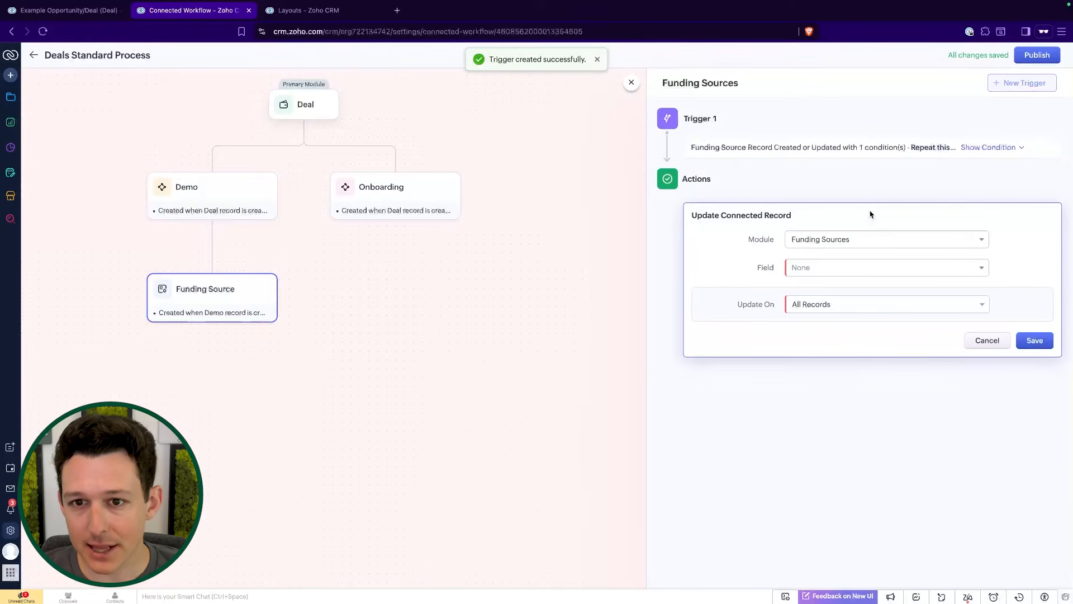
click(857, 239)
scroll(836, 328, up, 3)
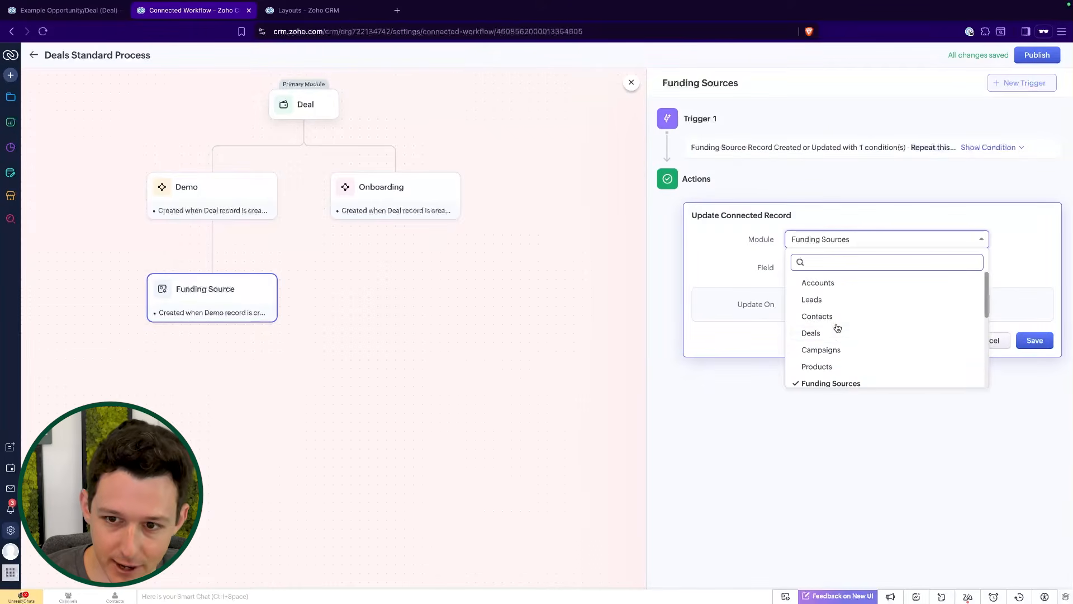
click(836, 330)
click(836, 273)
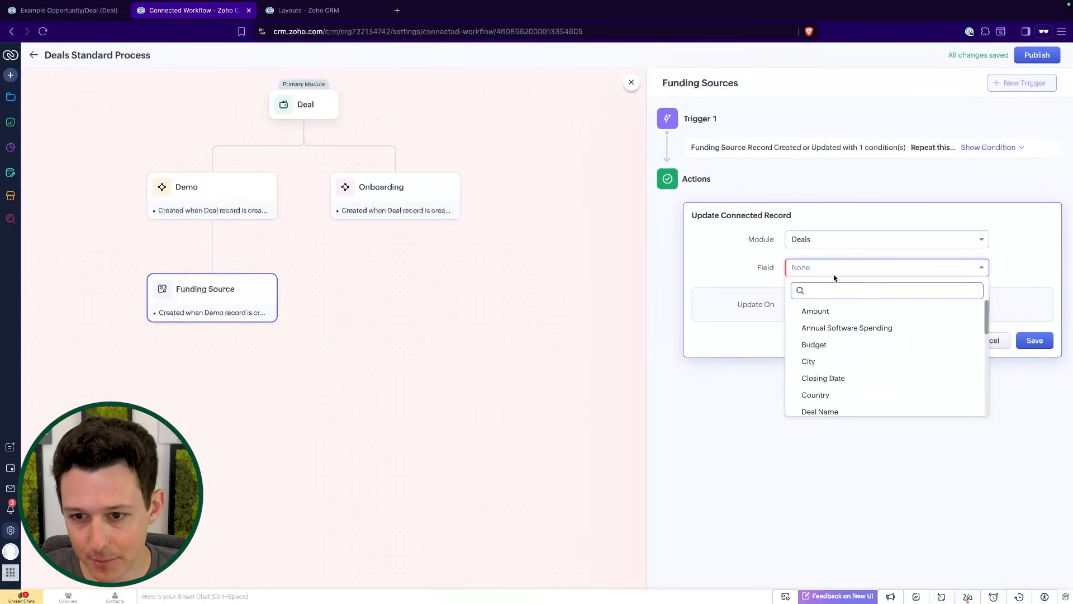
text(st)
click(827, 345)
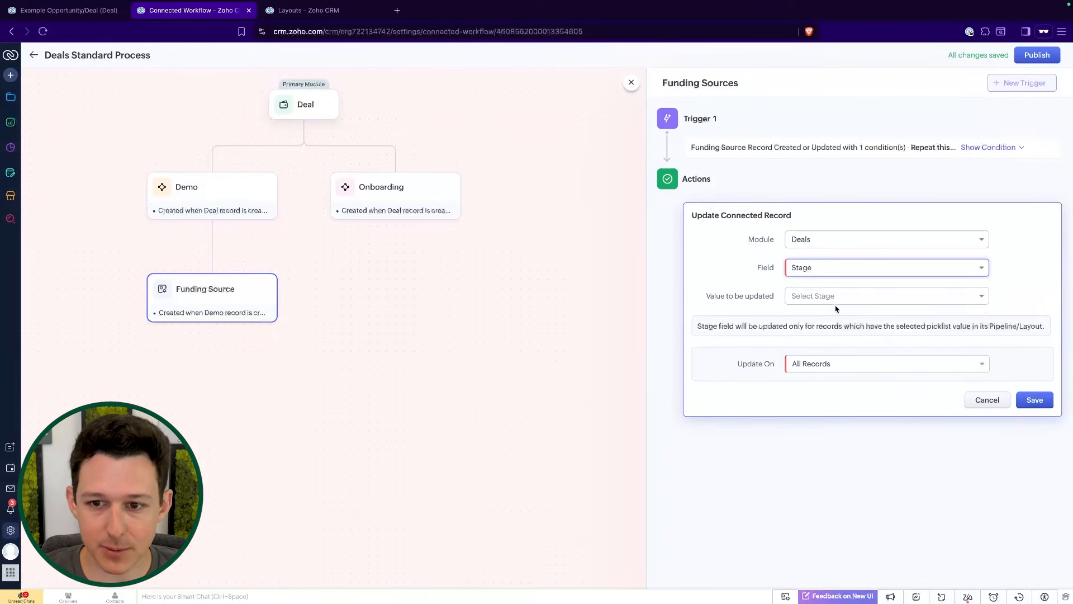
click(837, 302)
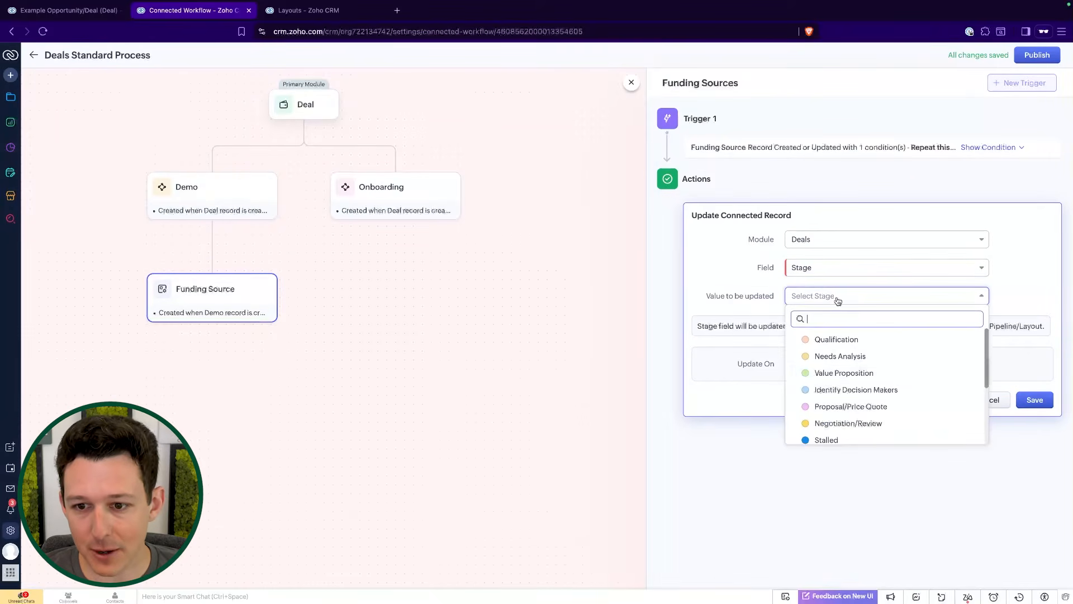
scroll(854, 371, down, 2)
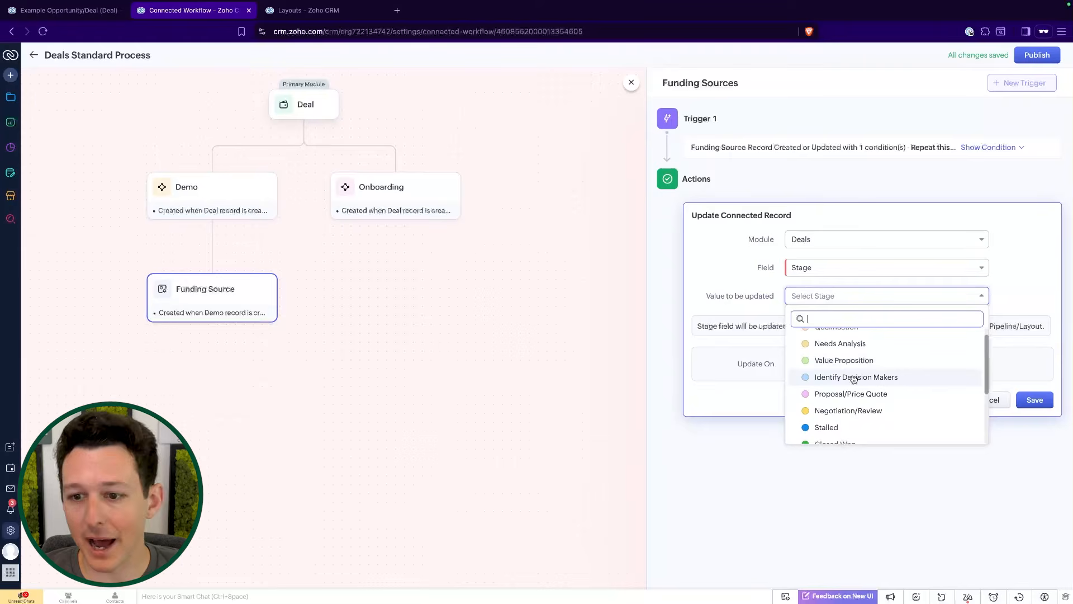
click(852, 393)
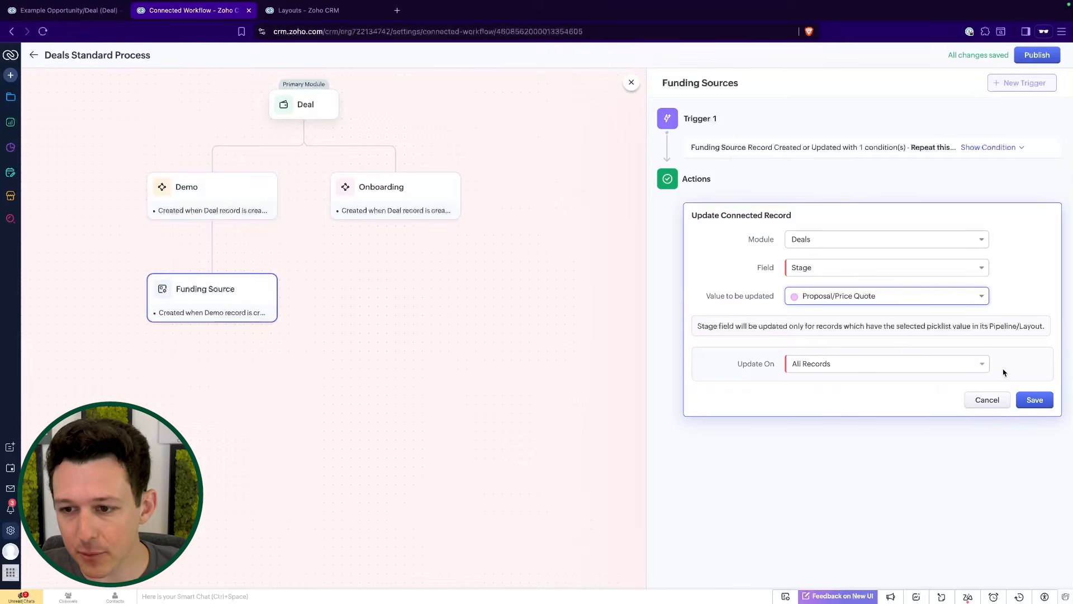
click(940, 367)
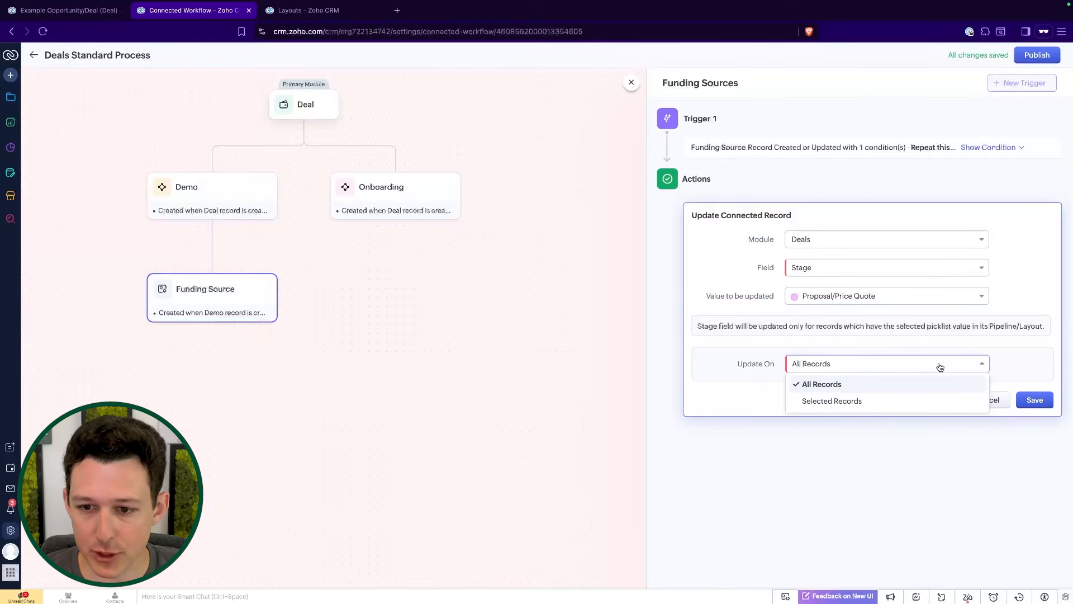
click(903, 410)
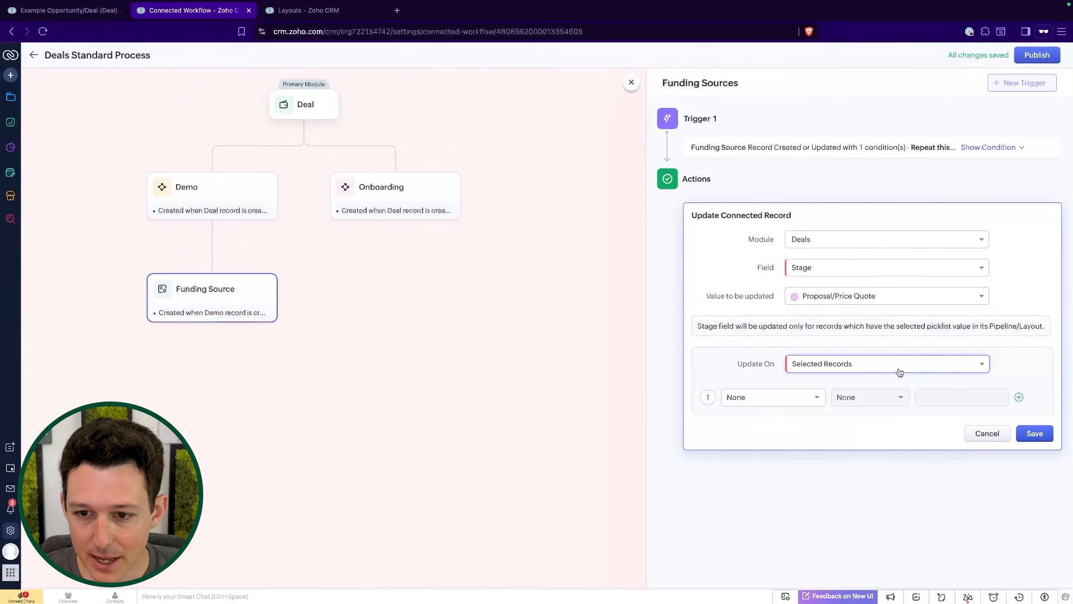
click(814, 399)
click(820, 369)
click(830, 384)
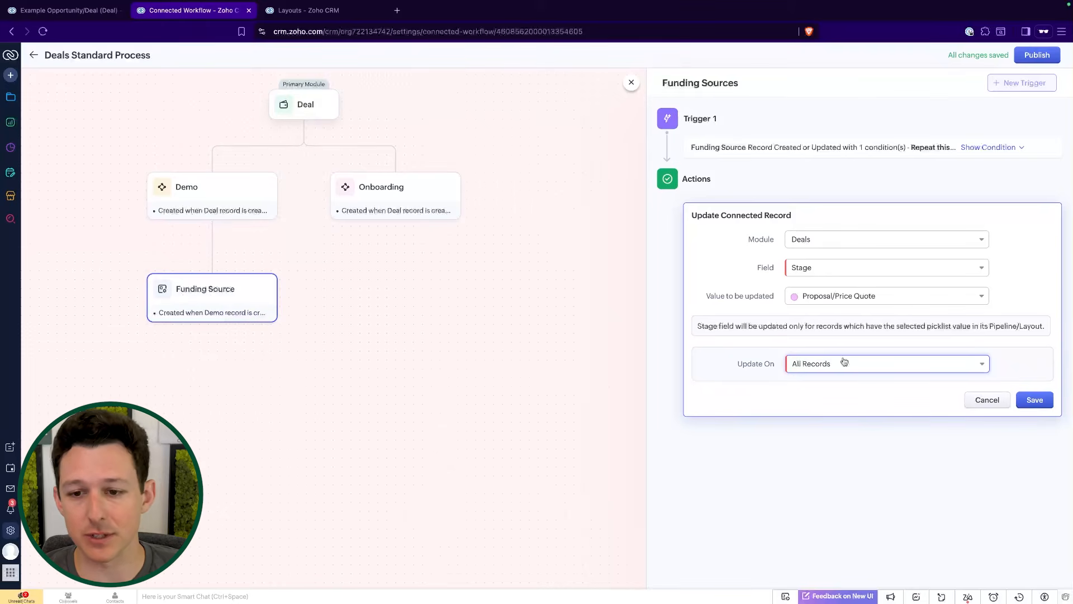
click(807, 363)
click(837, 402)
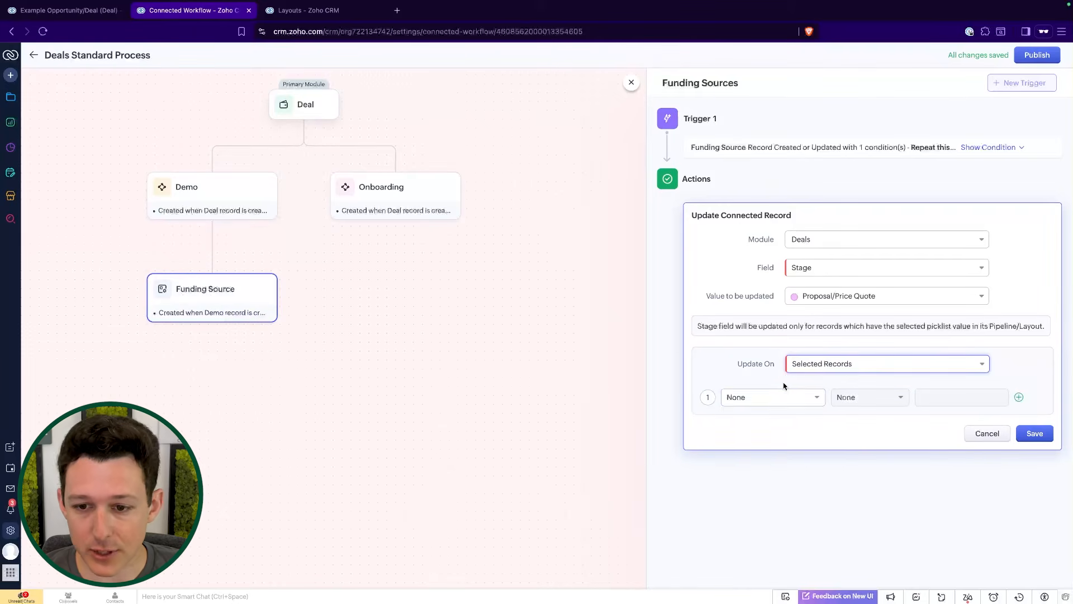
click(774, 398)
scroll(794, 490, down, 1)
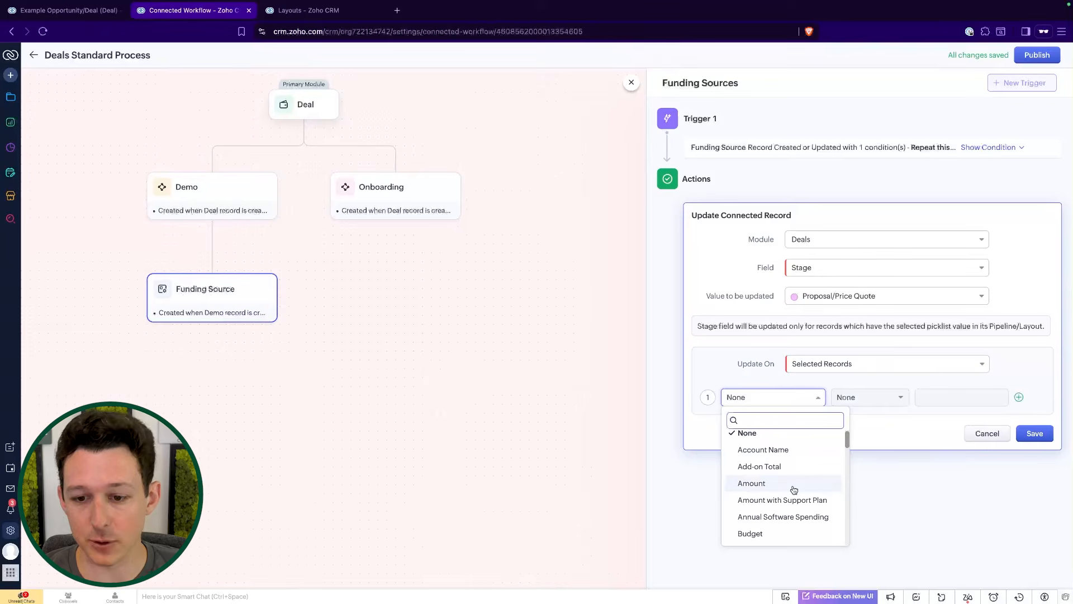
scroll(794, 490, down, 5)
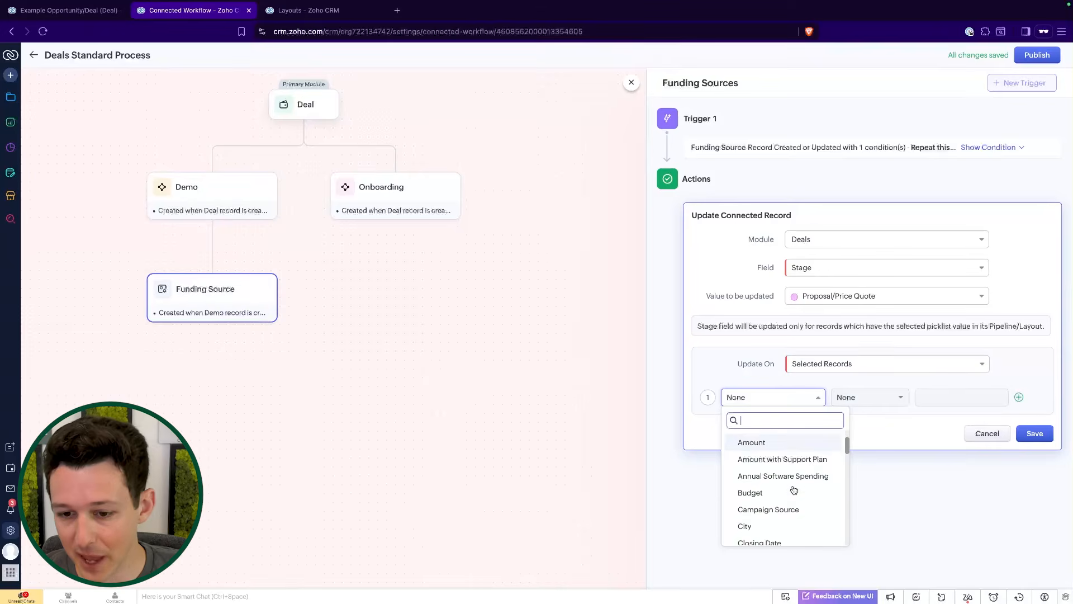
click(826, 366)
click(828, 387)
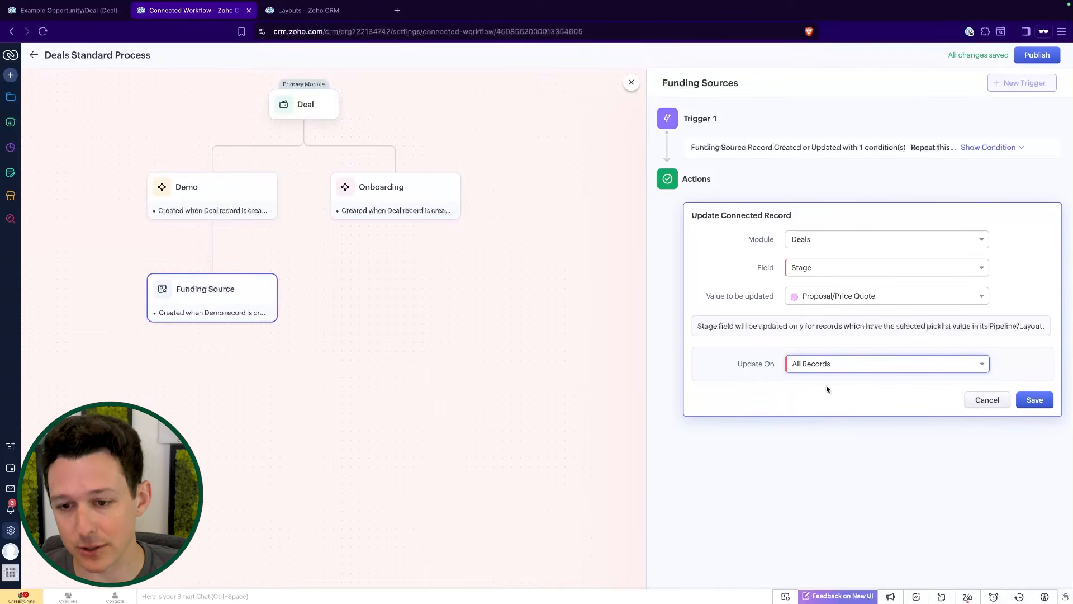
Save the Deals Stage update action and close the Funding Sources trigger details.
click(1028, 400)
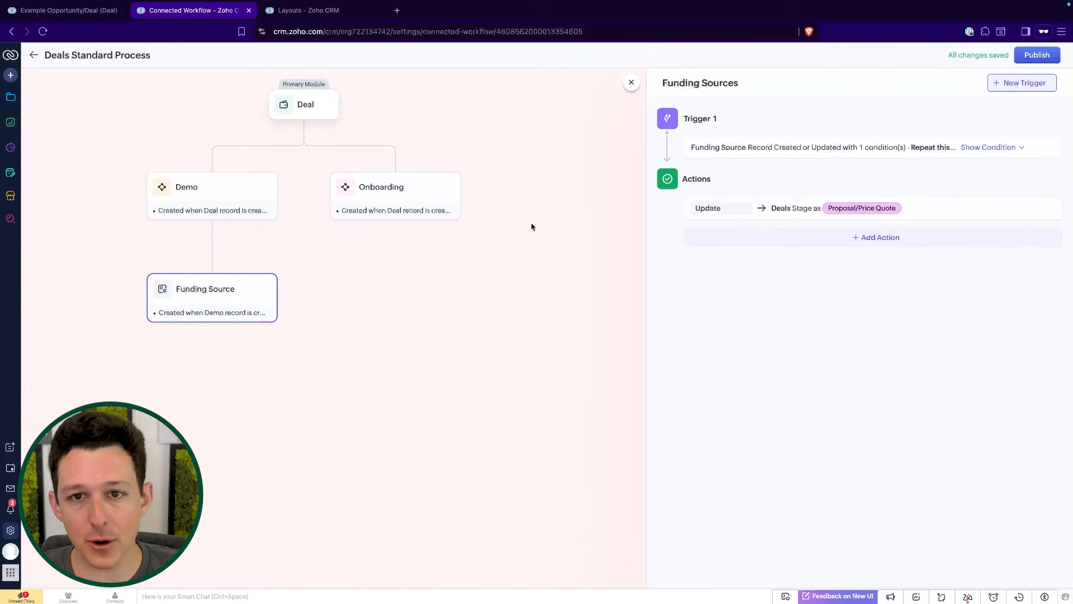
click(632, 83)
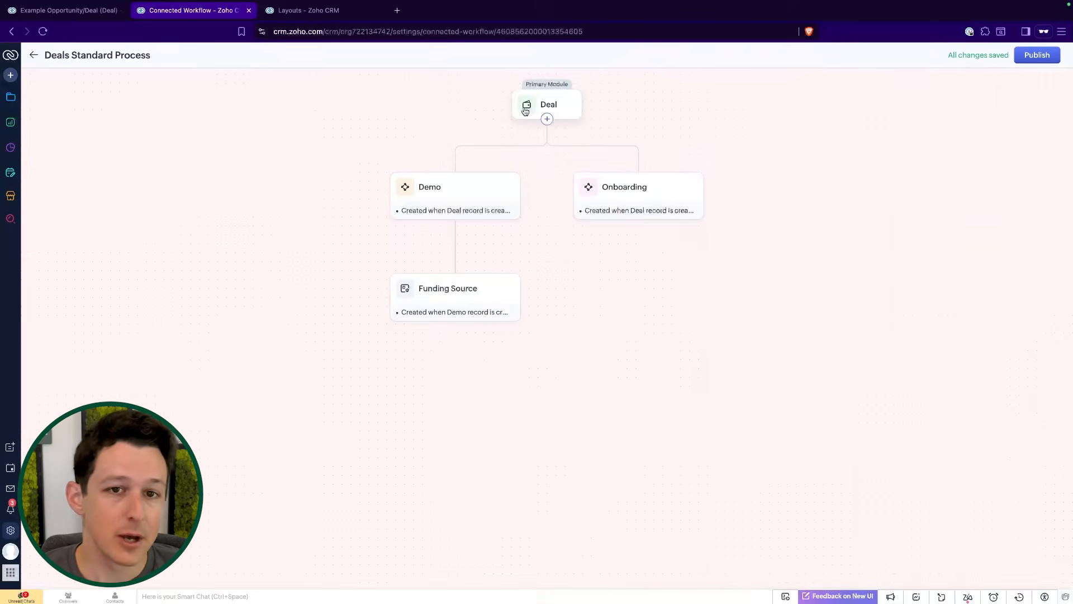
Review the configured triggers and actions of the Deal, Demo and Funding Source modules in the workflow.
click(552, 105)
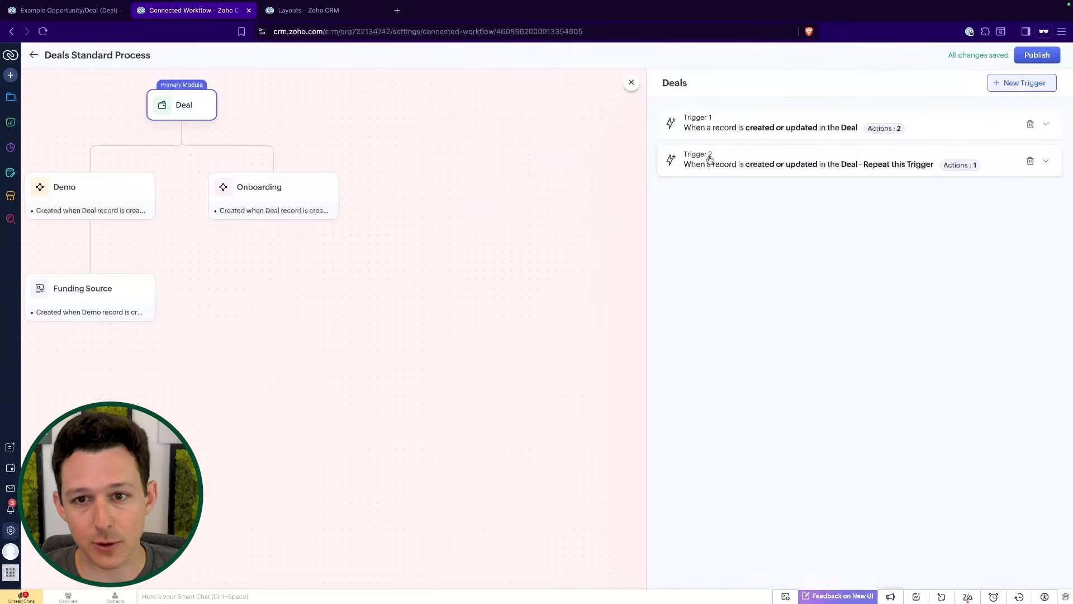
click(800, 132)
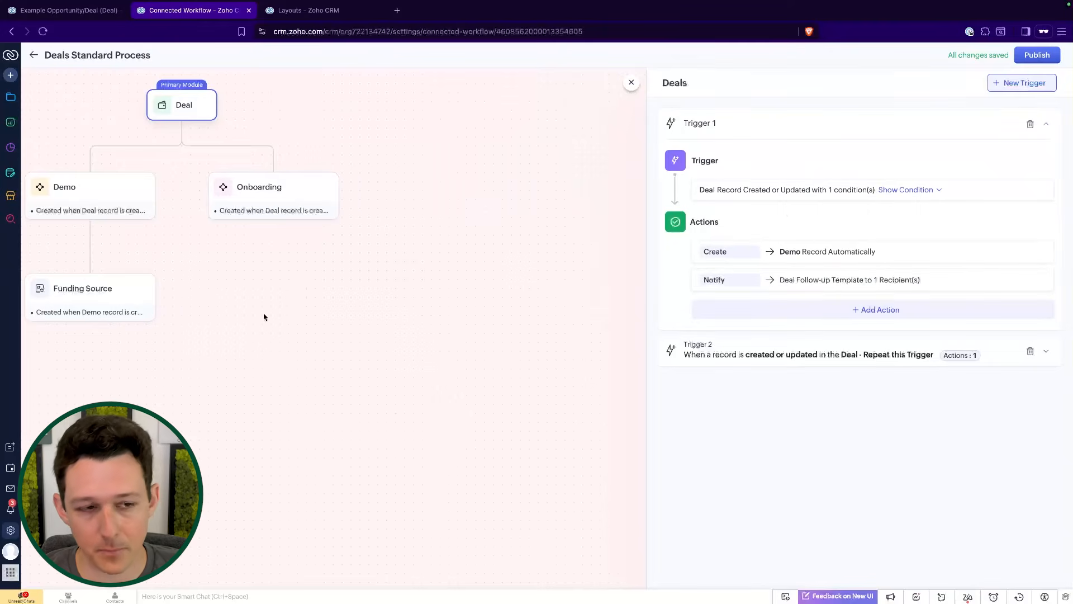
click(112, 210)
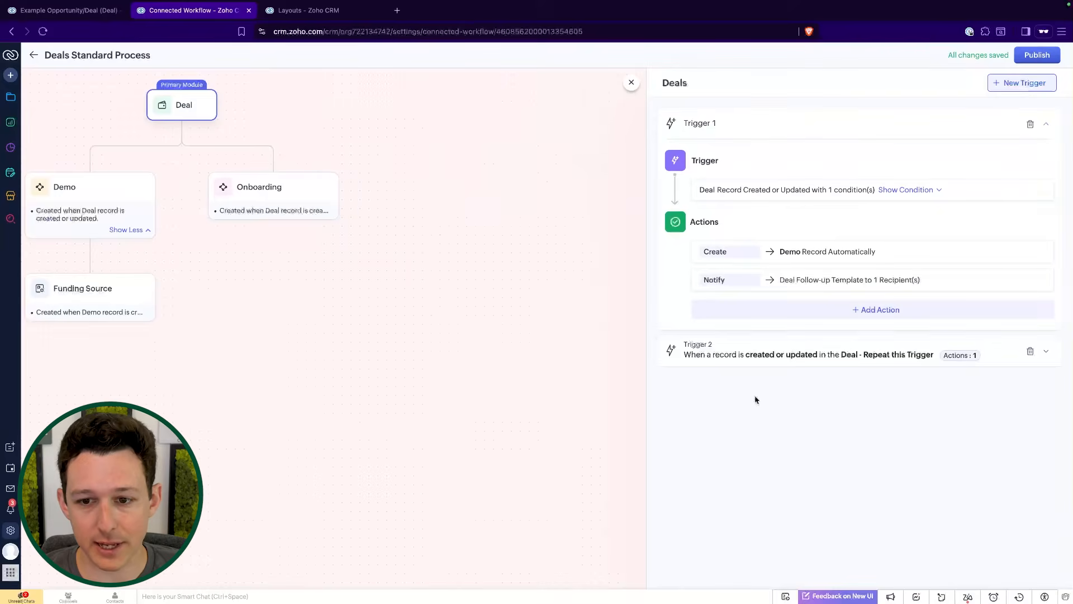
click(771, 361)
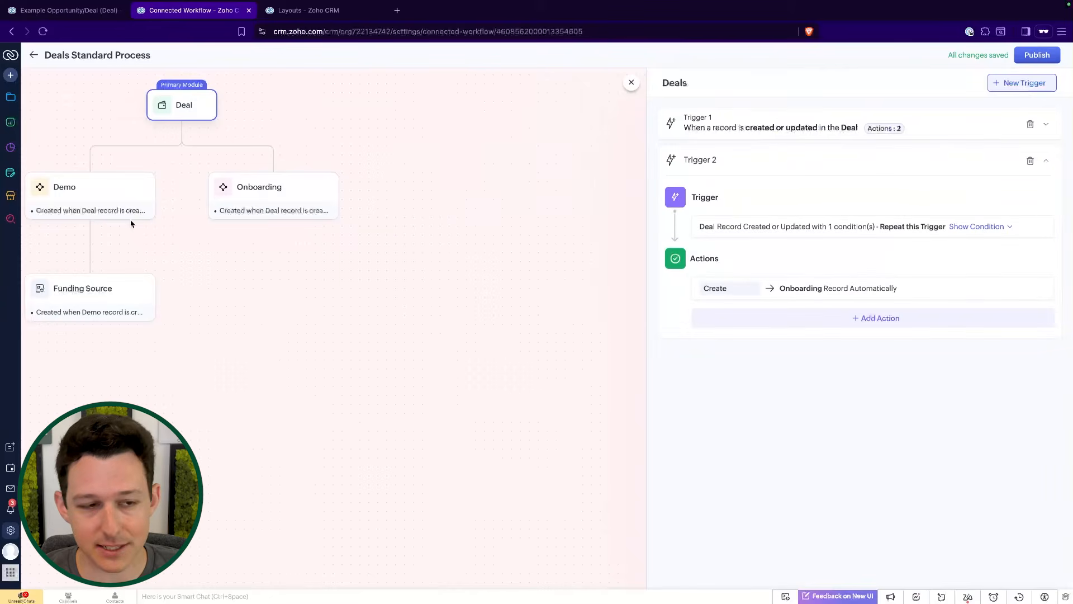
click(103, 199)
click(708, 122)
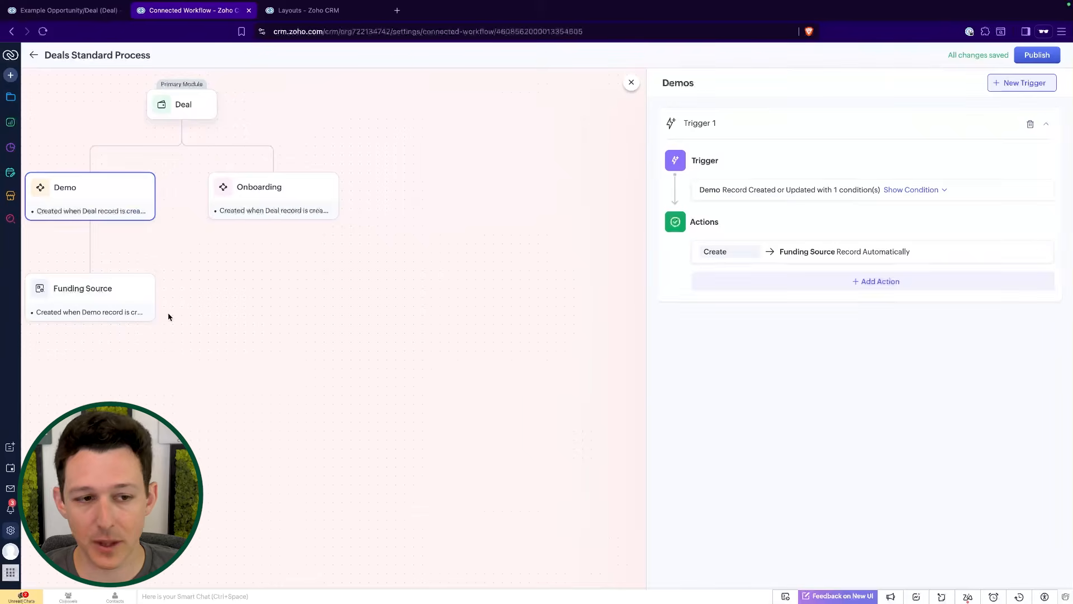
click(94, 296)
click(796, 131)
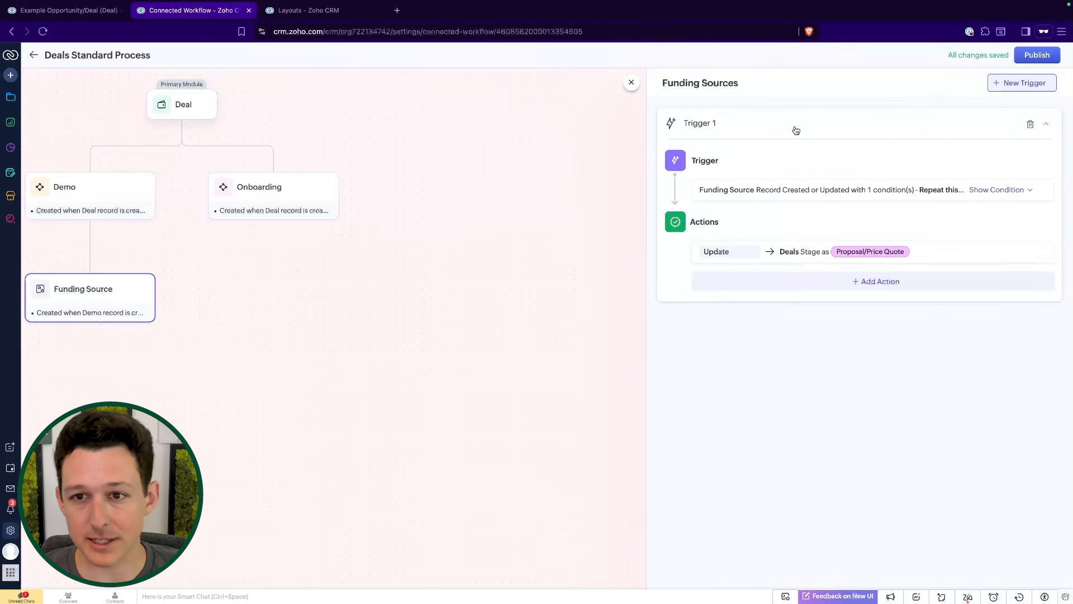
Turn off repeating for the Deal trigger that creates the Onboarding record and save the trigger.
click(195, 106)
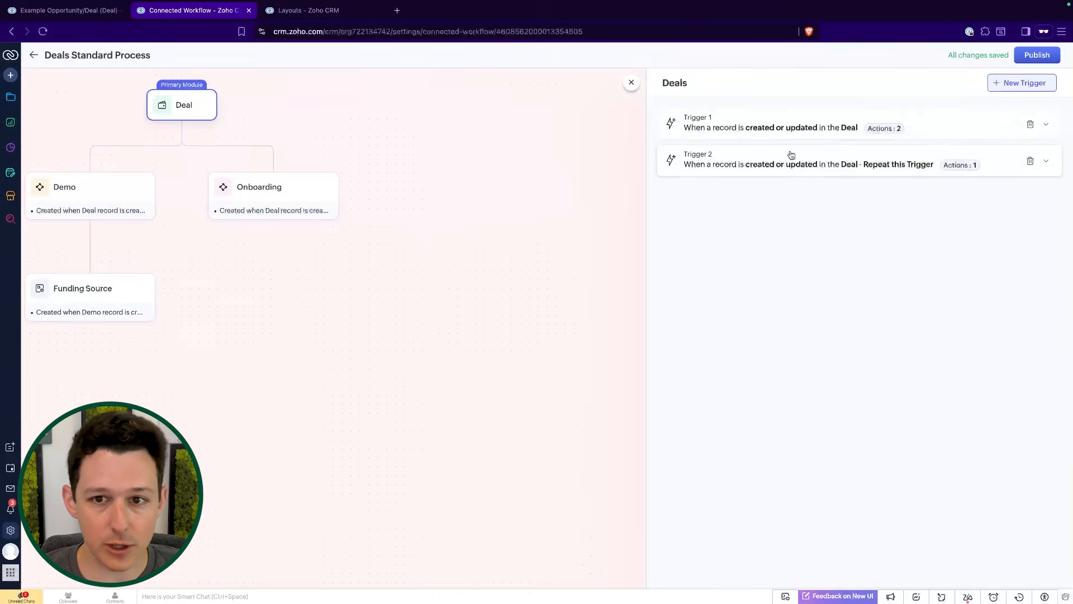
click(790, 165)
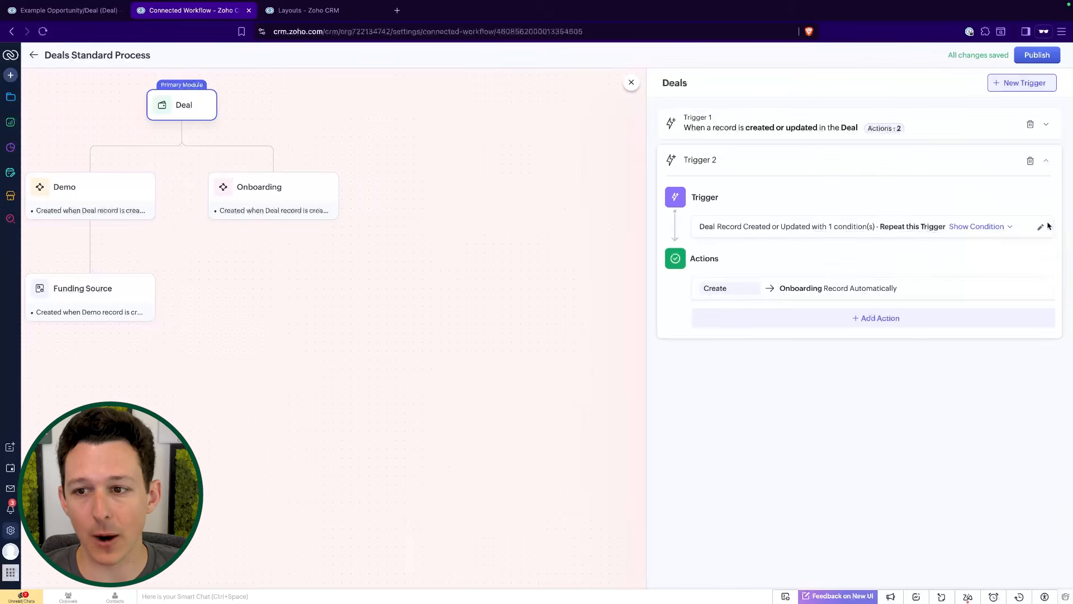
click(1040, 227)
click(1027, 355)
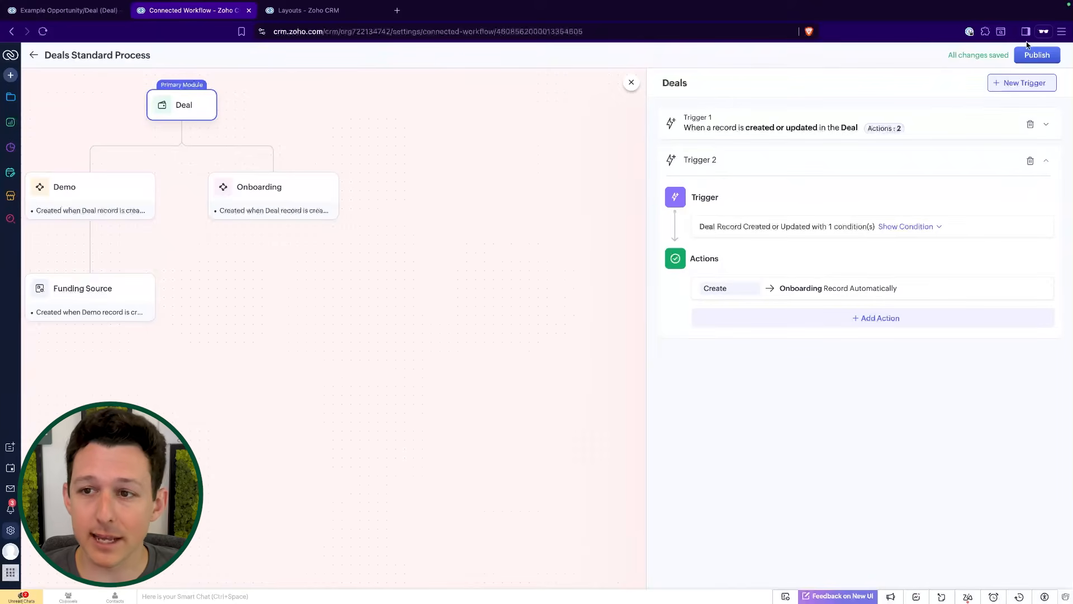
Publish the Deals Standard Process connected workflow and close the Deals trigger details.
click(1030, 54)
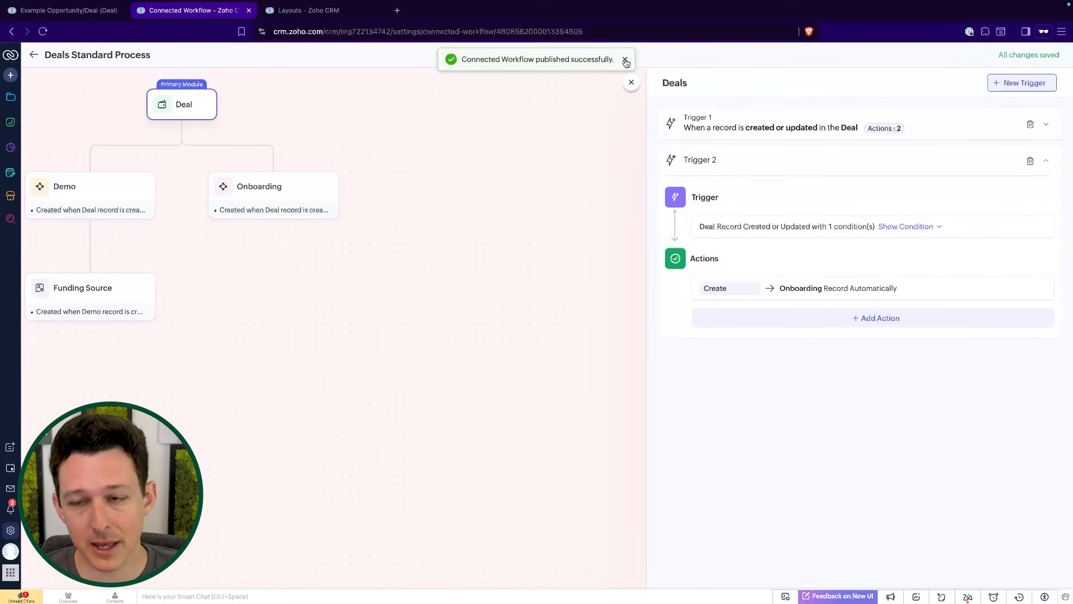
click(626, 61)
click(631, 83)
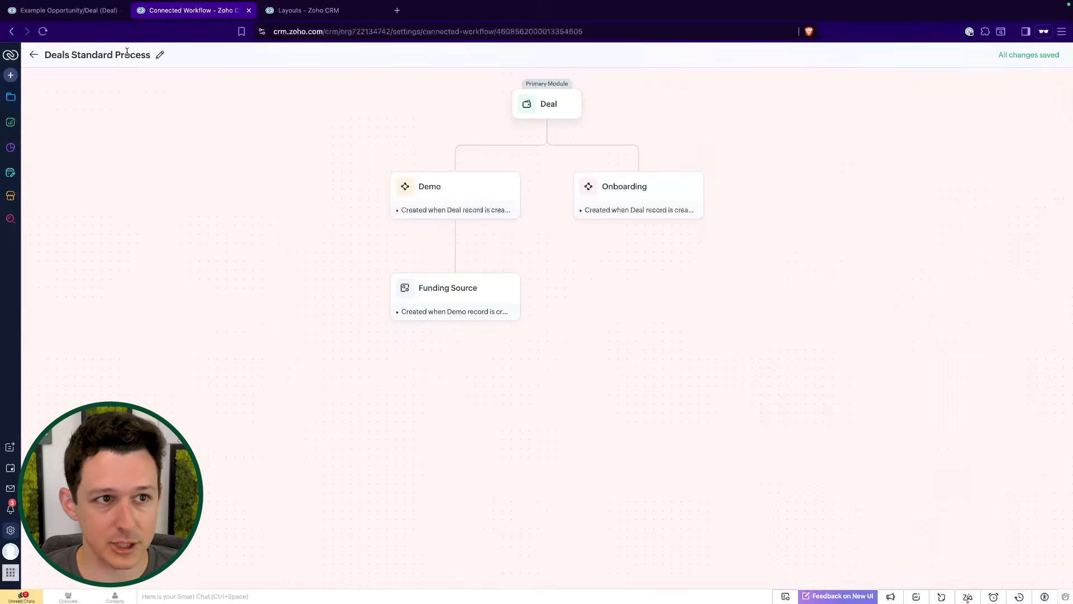
Move the Example Opportunity/Deal record to the Value Proposition stage and reload the record.
click(73, 10)
key(super+r)
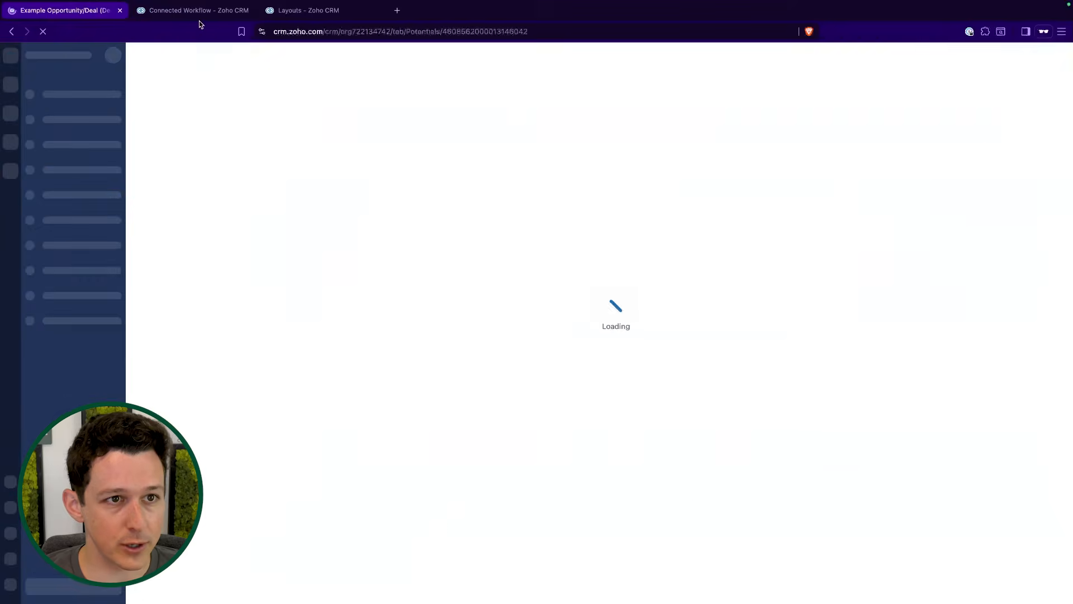
click(199, 15)
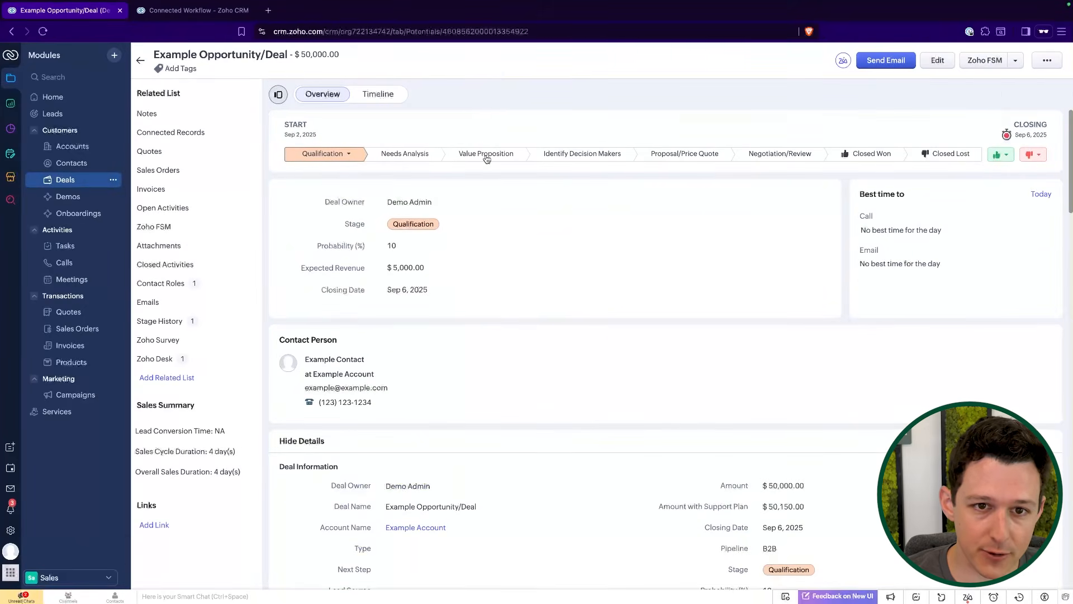
click(484, 153)
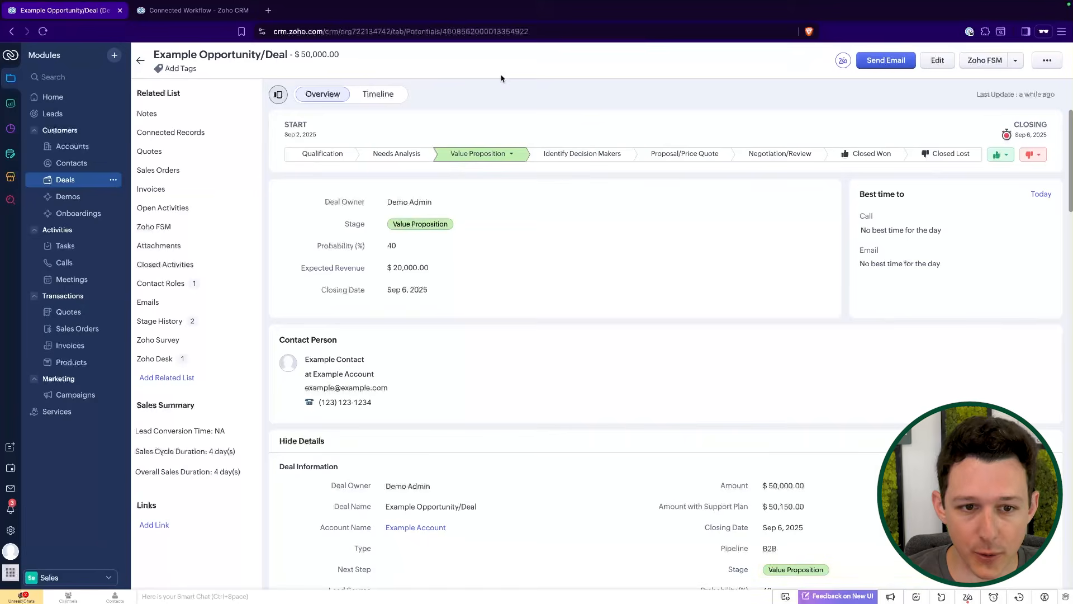
click(44, 33)
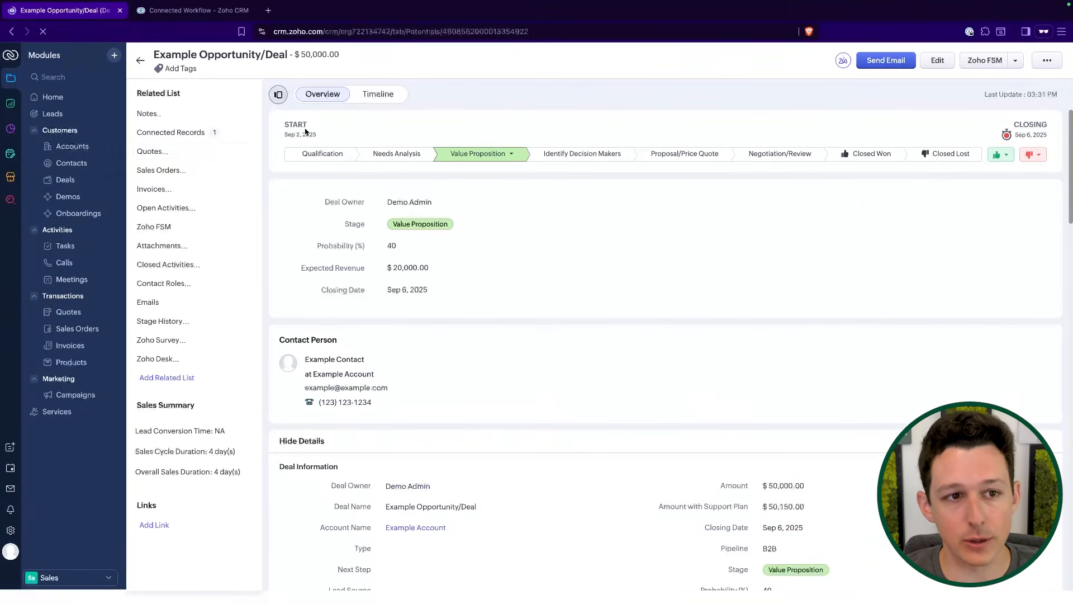
Open the Demo from the deal's connected records and examine its populated fields.
click(200, 134)
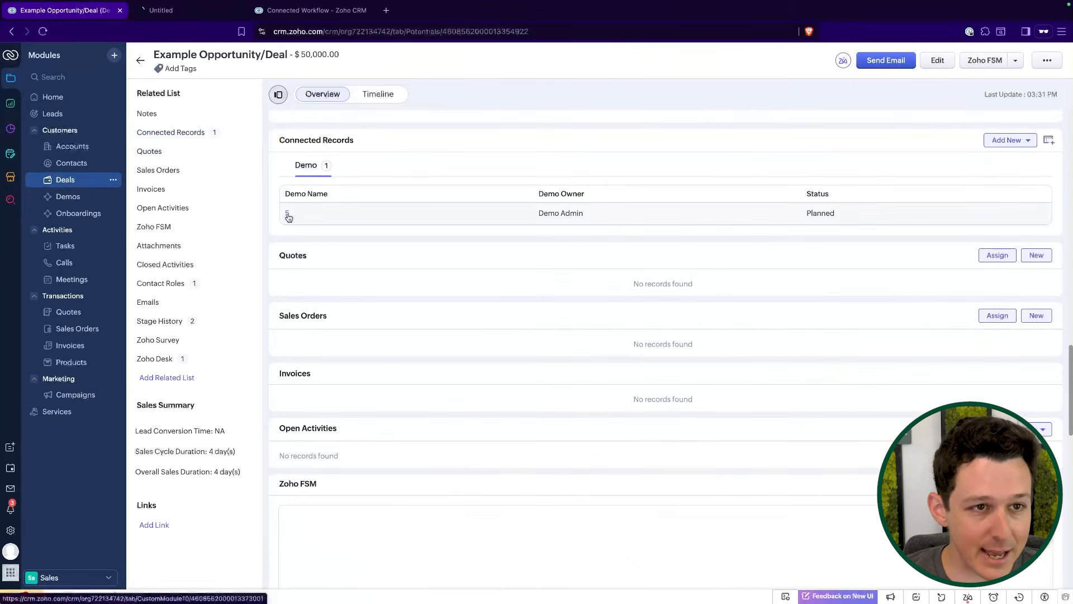
click(290, 214)
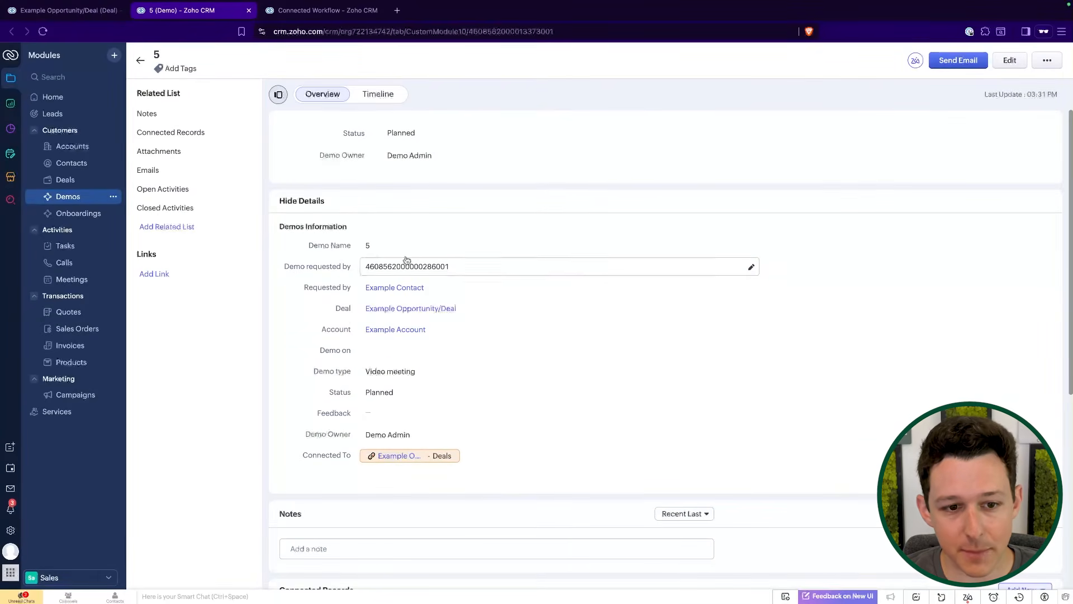
drag(302, 287, 446, 411)
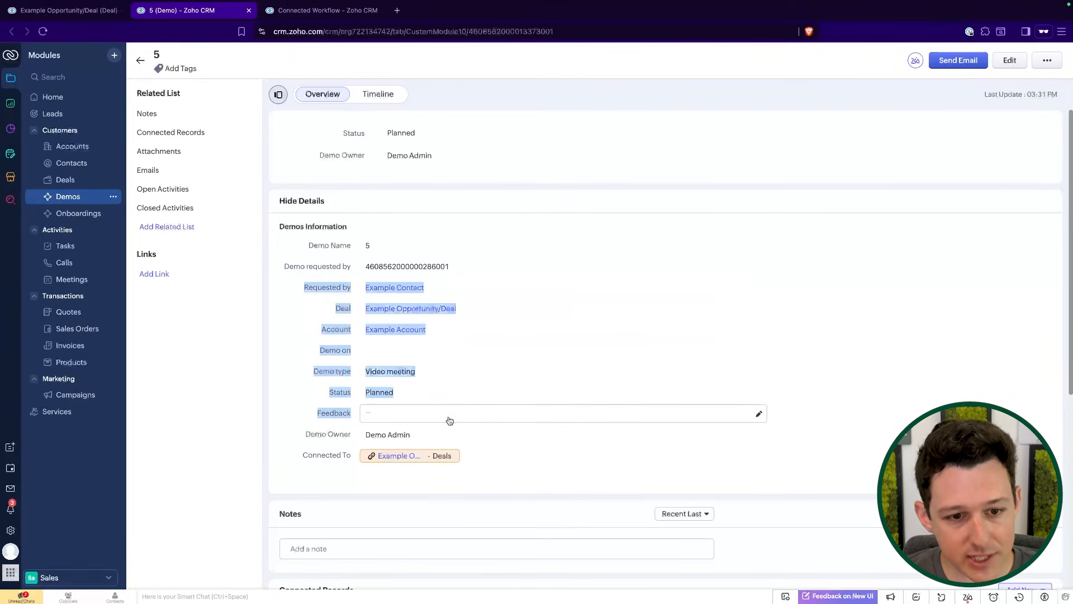
click(320, 434)
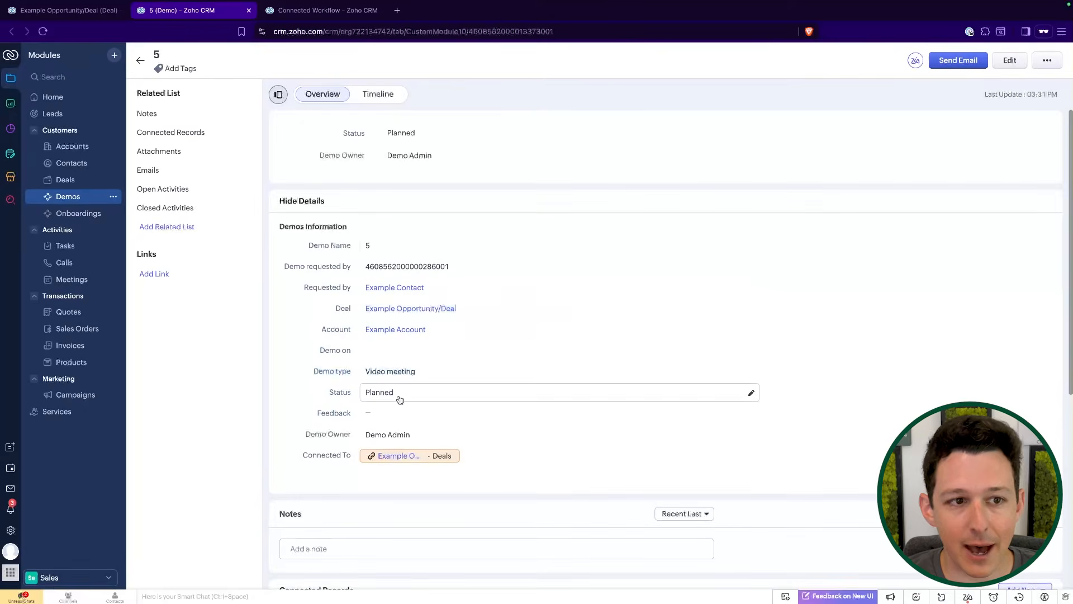
Examine how the Demo links back to its deal through the Deal lookup and the Connected To field.
click(396, 457)
click(323, 16)
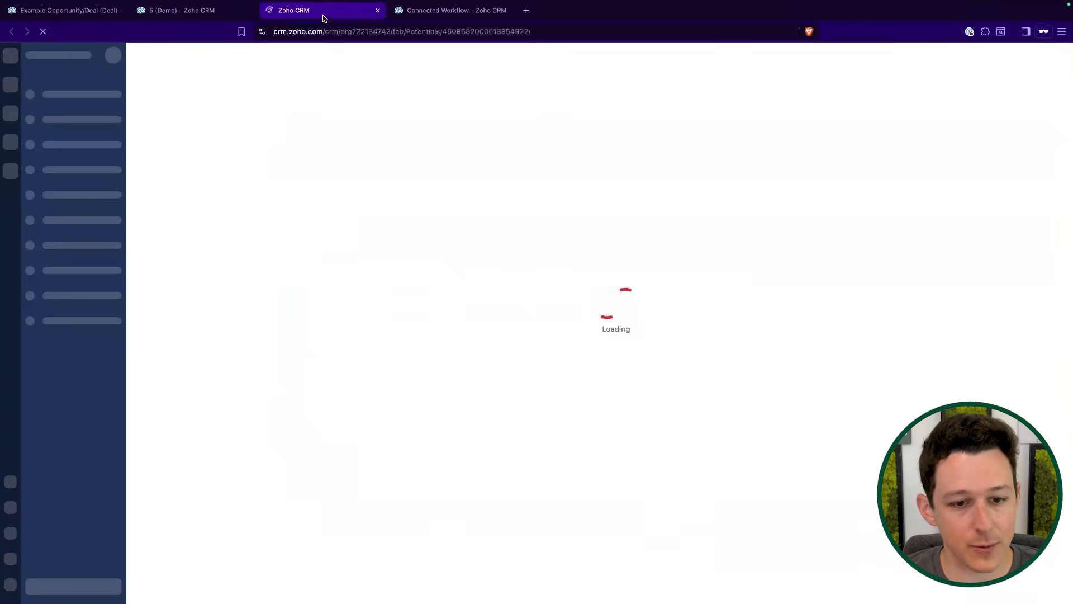
click(378, 10)
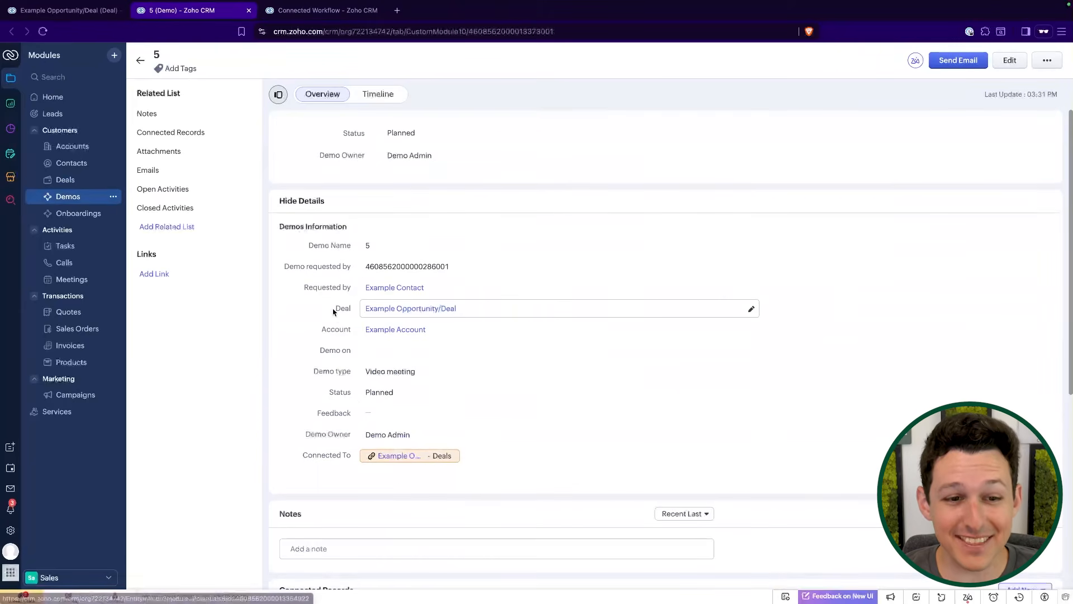
drag(334, 308, 476, 312)
click(569, 202)
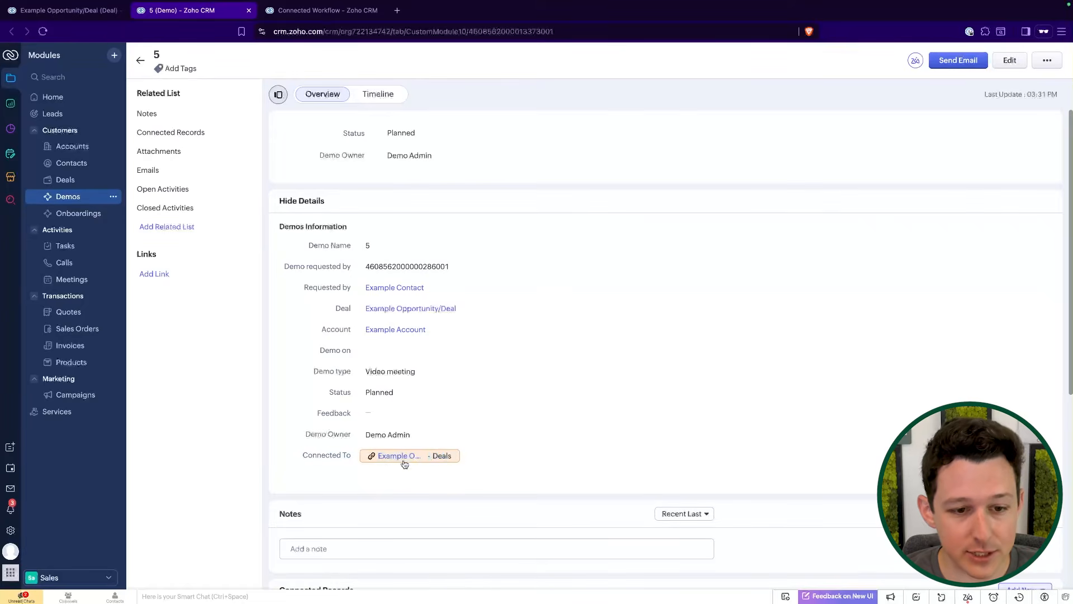
mouse_move(392, 455)
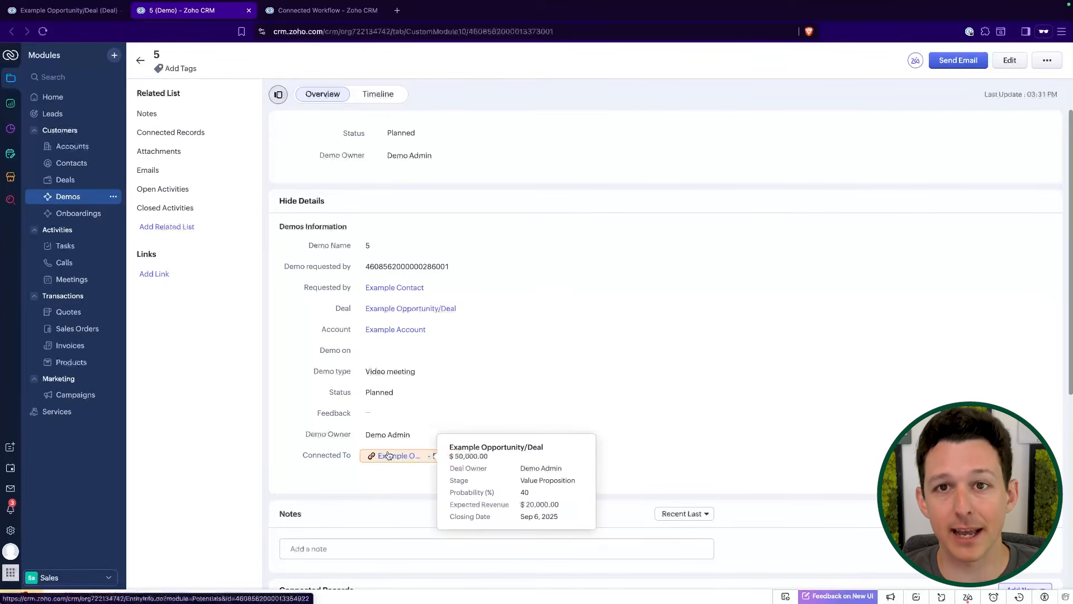
click(80, 16)
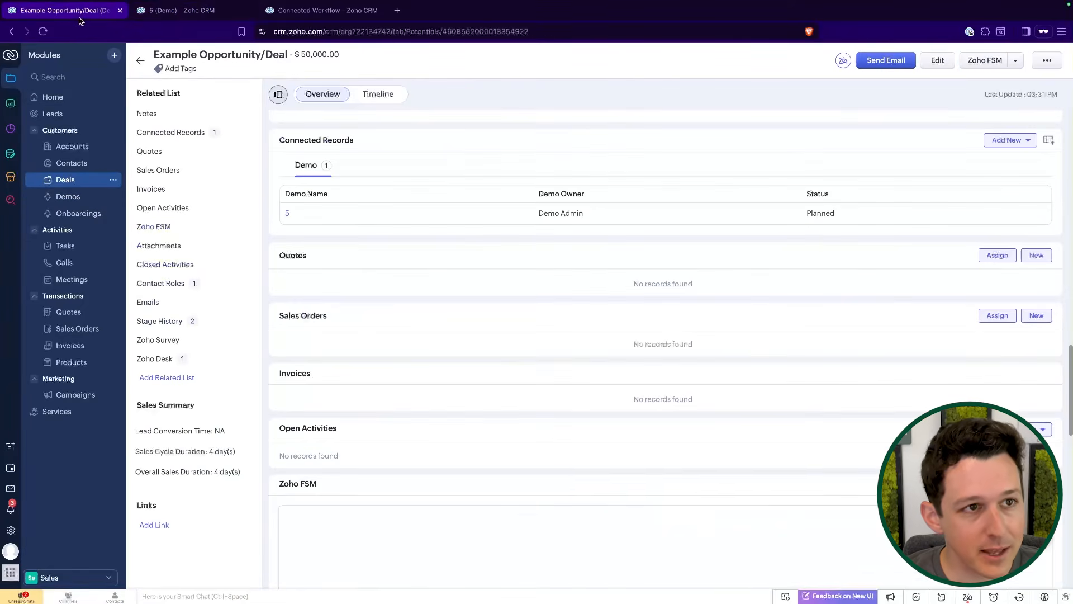
click(182, 15)
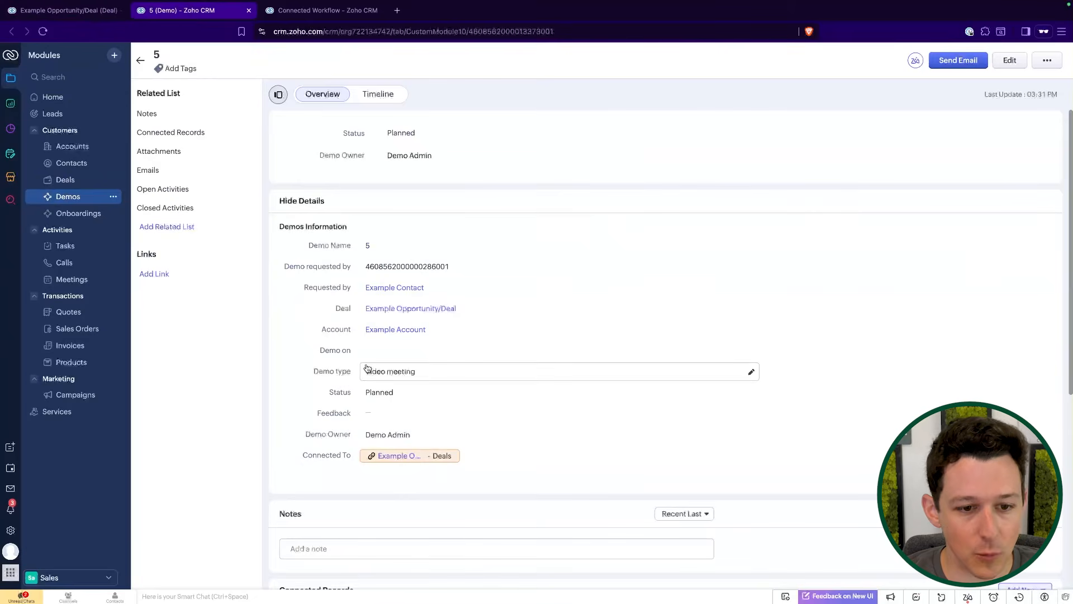
Set the Demo's Status to Completed, save the change and reload the record.
click(405, 391)
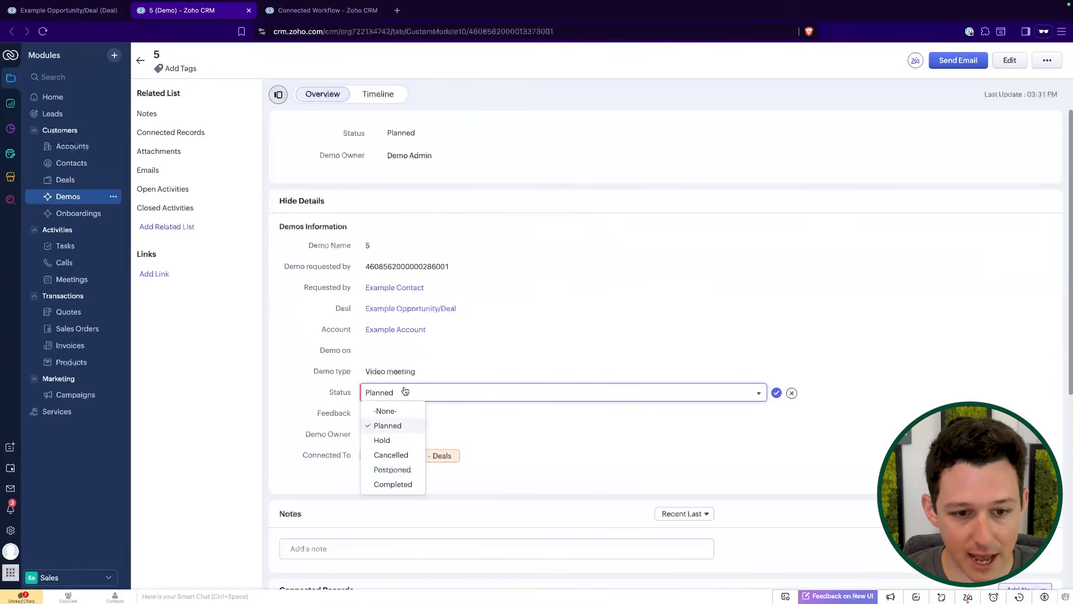
click(394, 484)
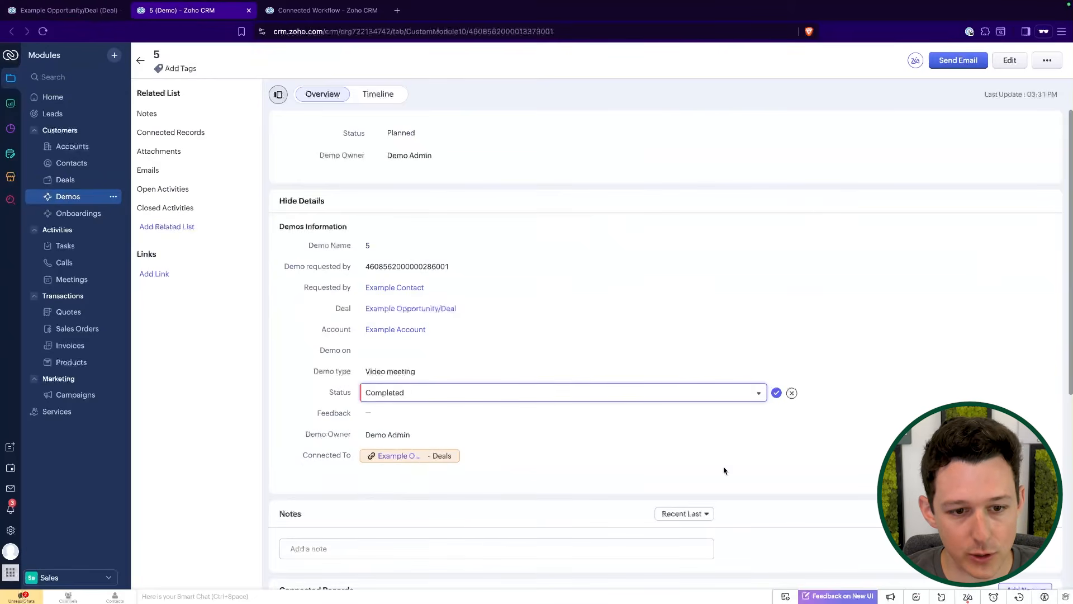
click(776, 393)
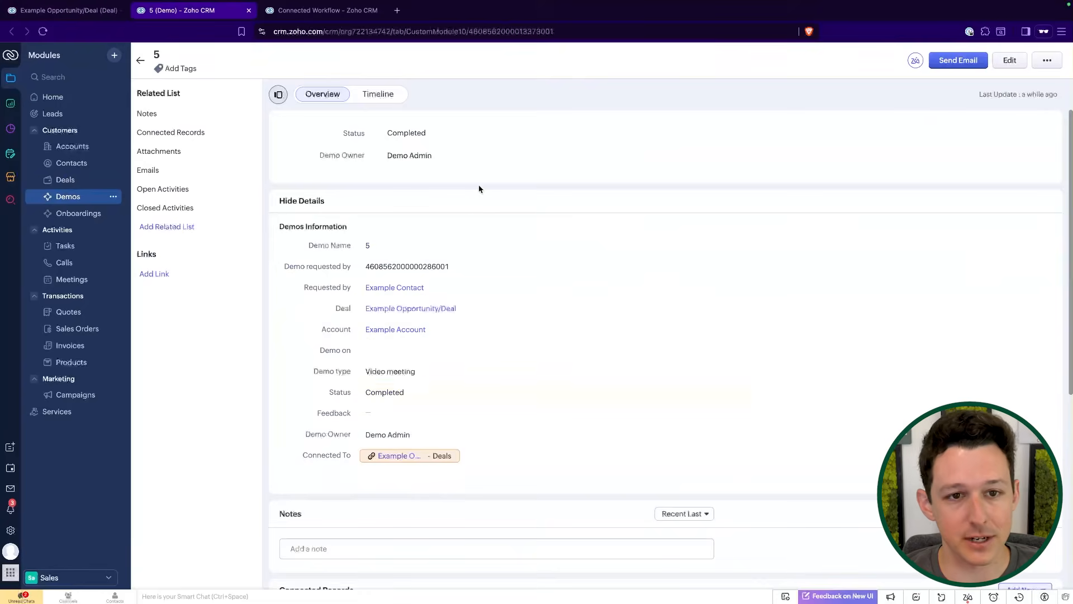
click(43, 32)
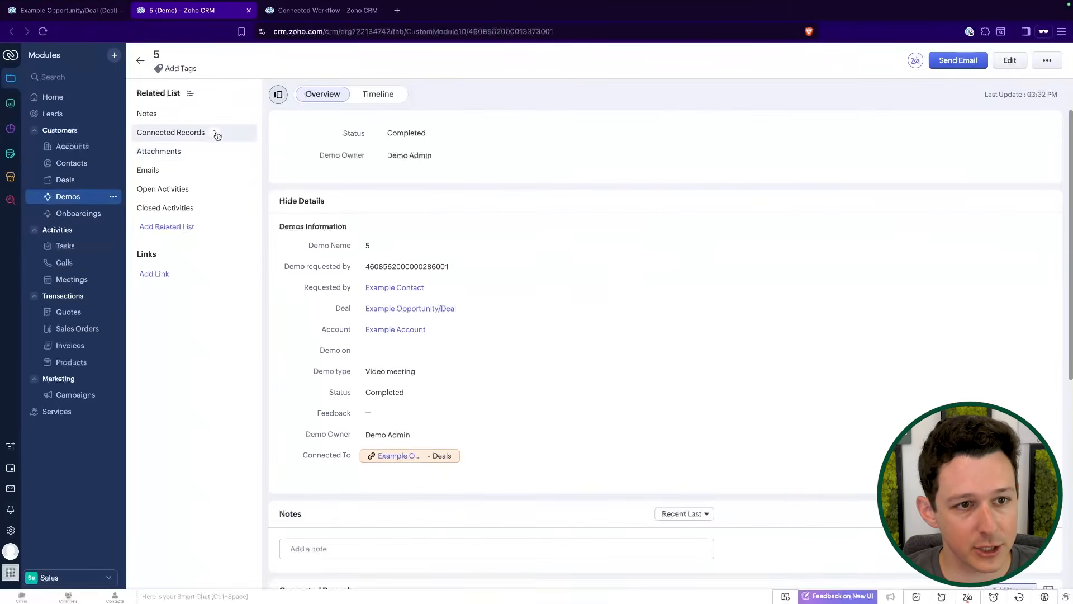
Compare the connected records listed on the Demo with those listed on the parent deal.
click(218, 133)
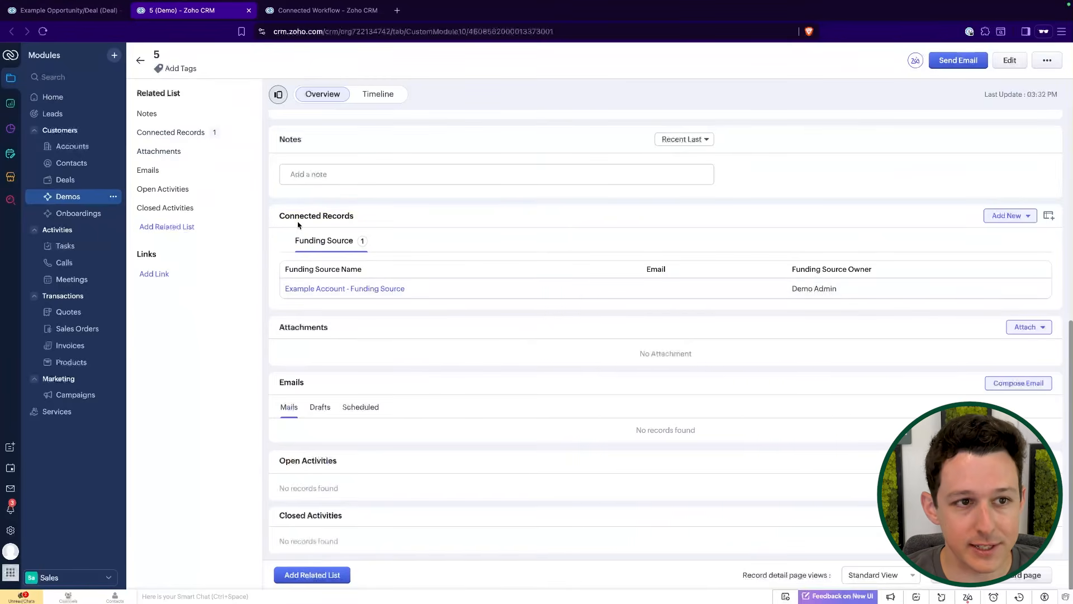
click(61, 10)
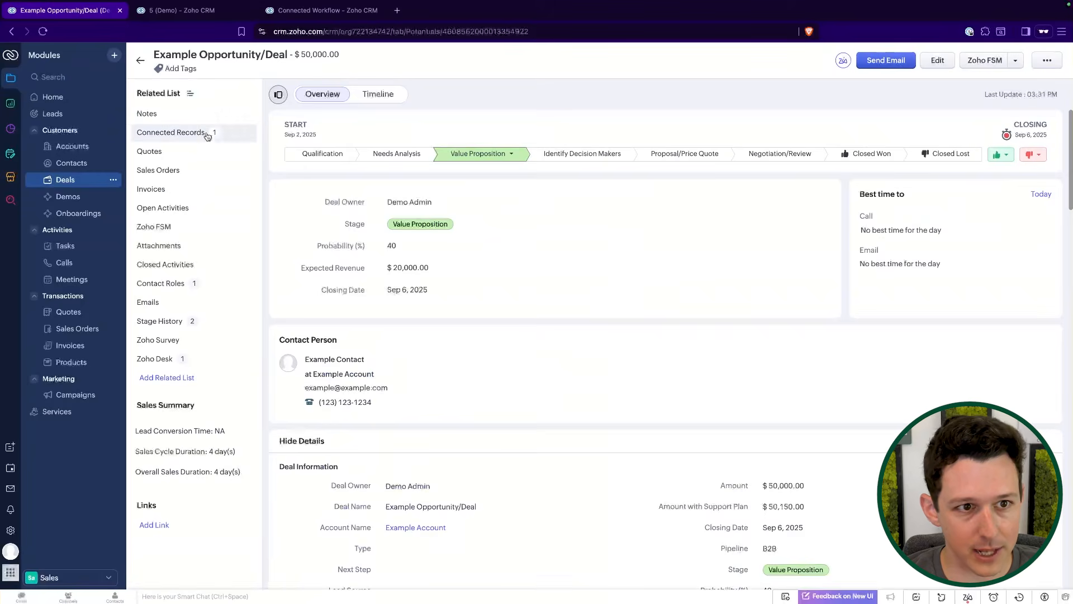
click(211, 133)
click(185, 10)
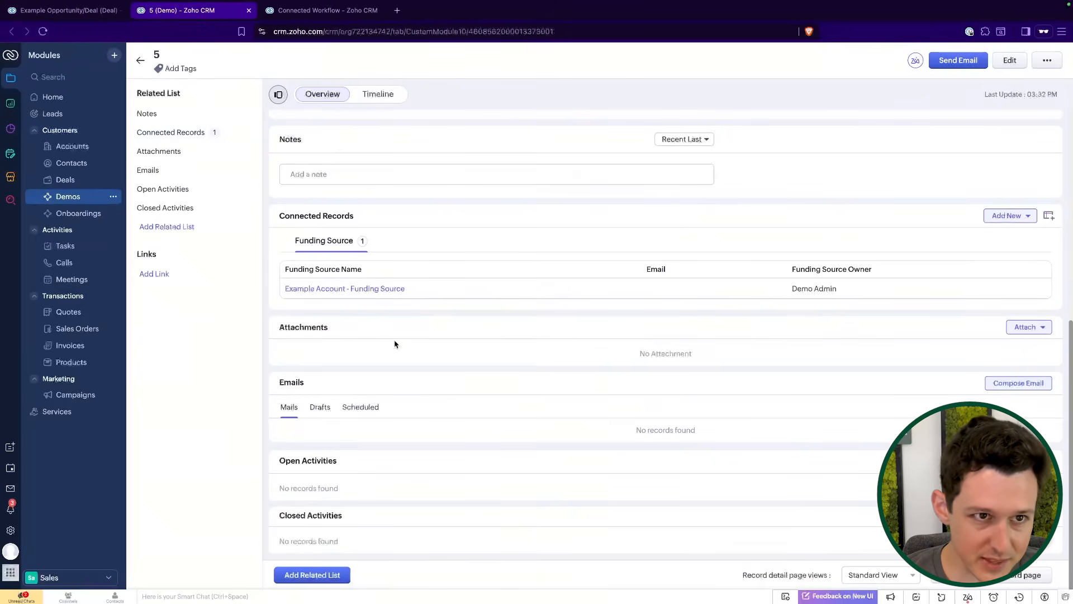
drag(280, 241, 418, 242)
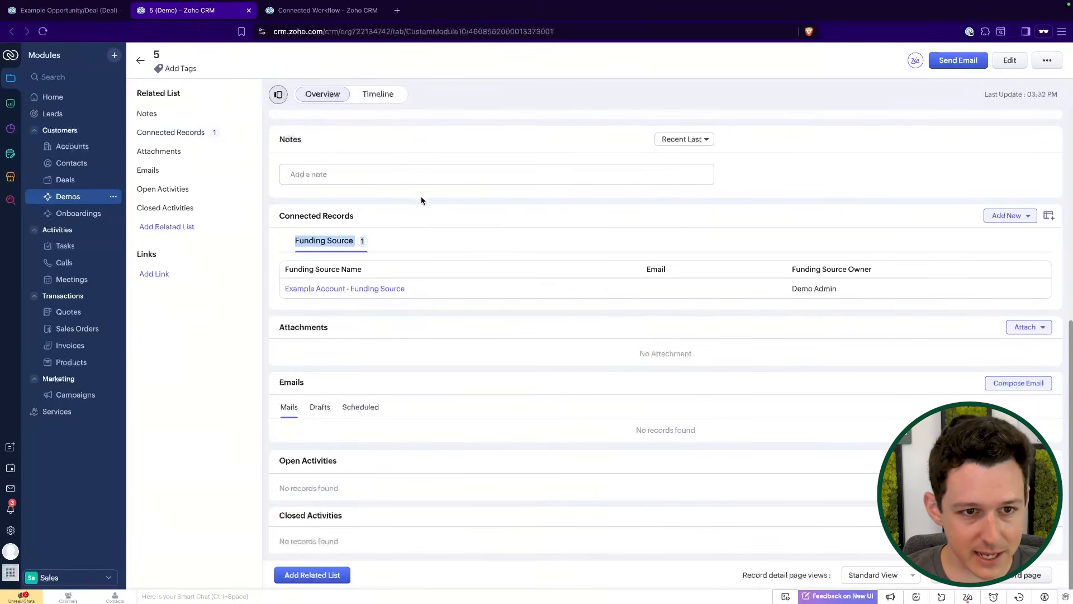
scroll(422, 201, up, 6)
scroll(422, 201, down, 4)
key(ctrl+shift+Tab)
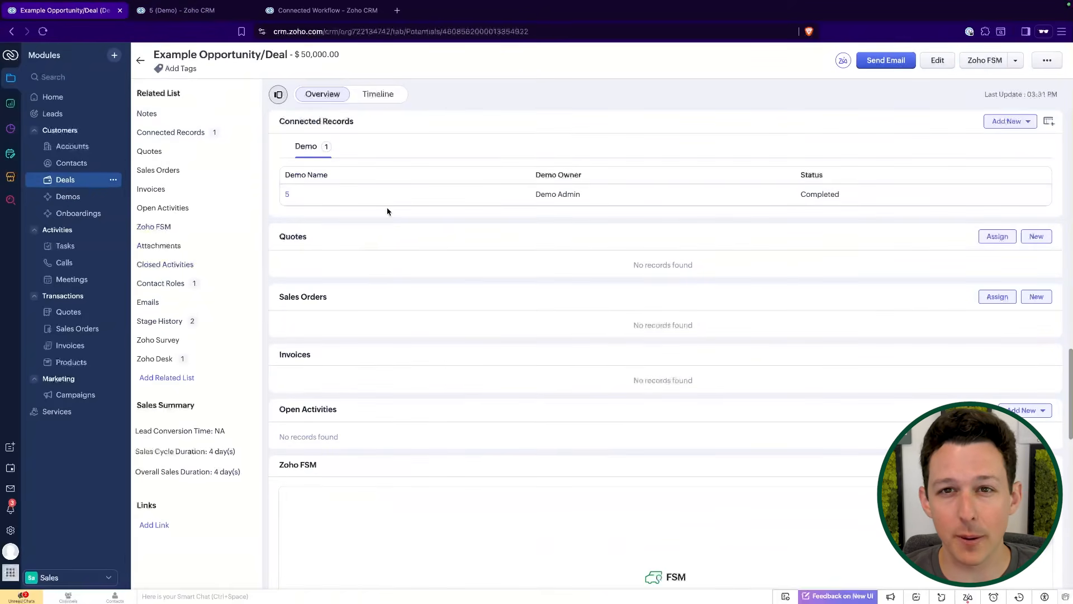
scroll(384, 209, up, 1)
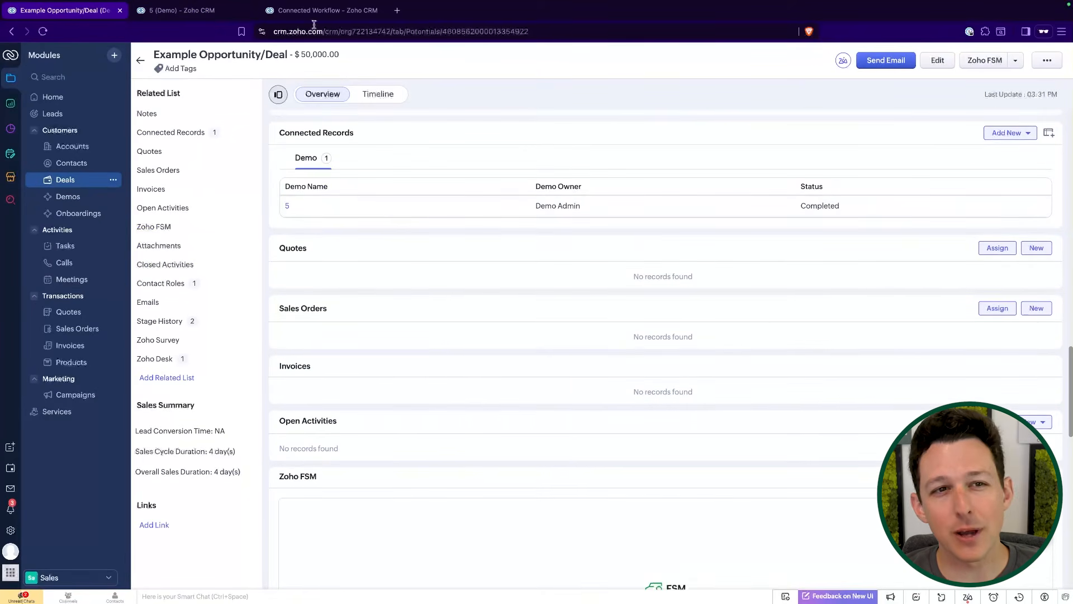
Check where Funding Source sits in the workflow diagram and return to the Demo's connected records.
click(326, 11)
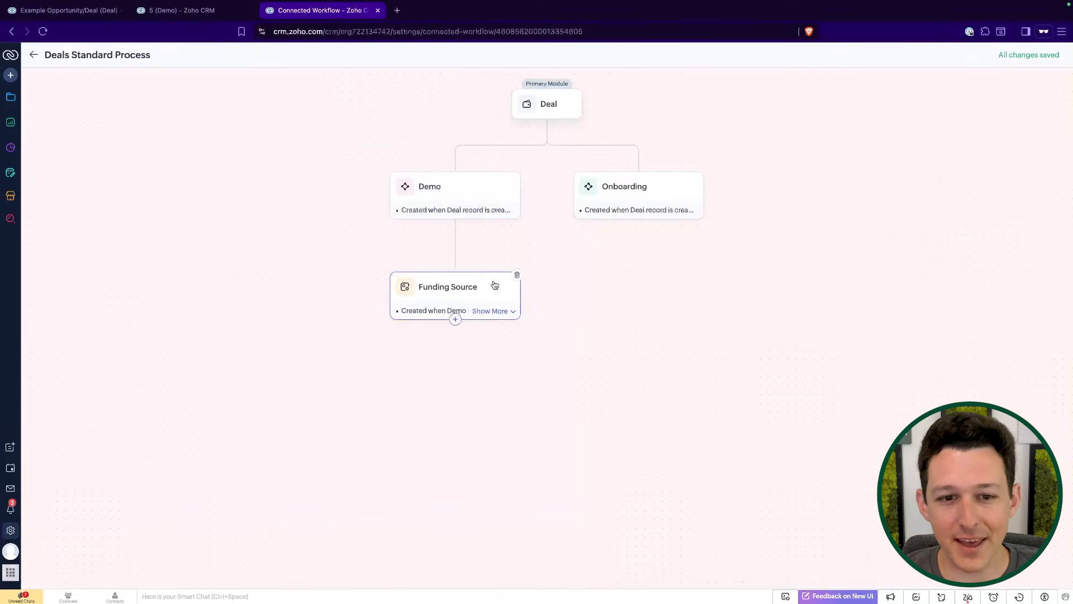
click(195, 17)
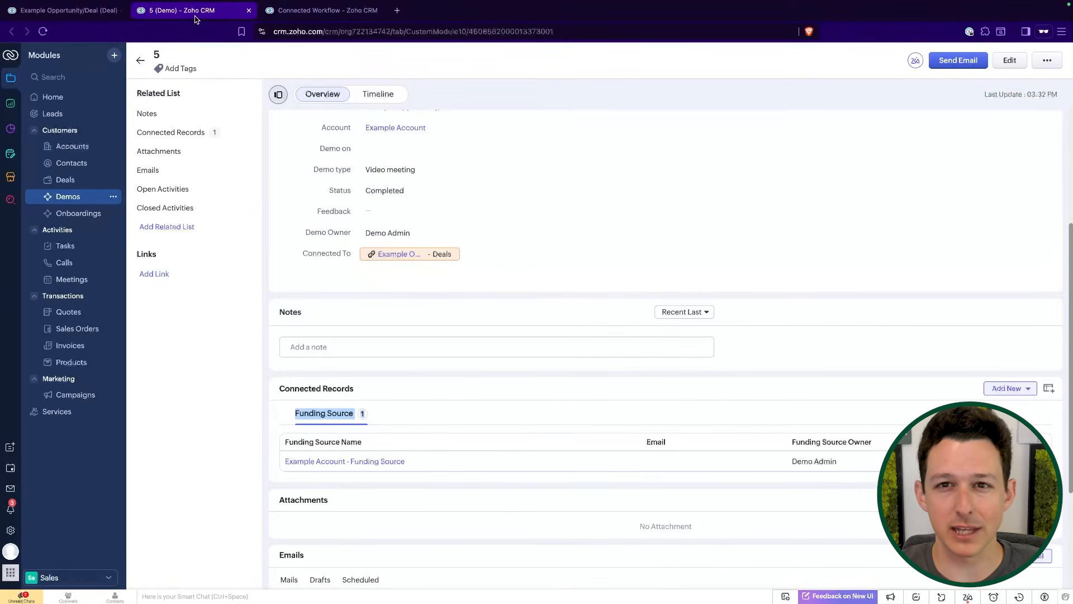
click(67, 10)
click(178, 10)
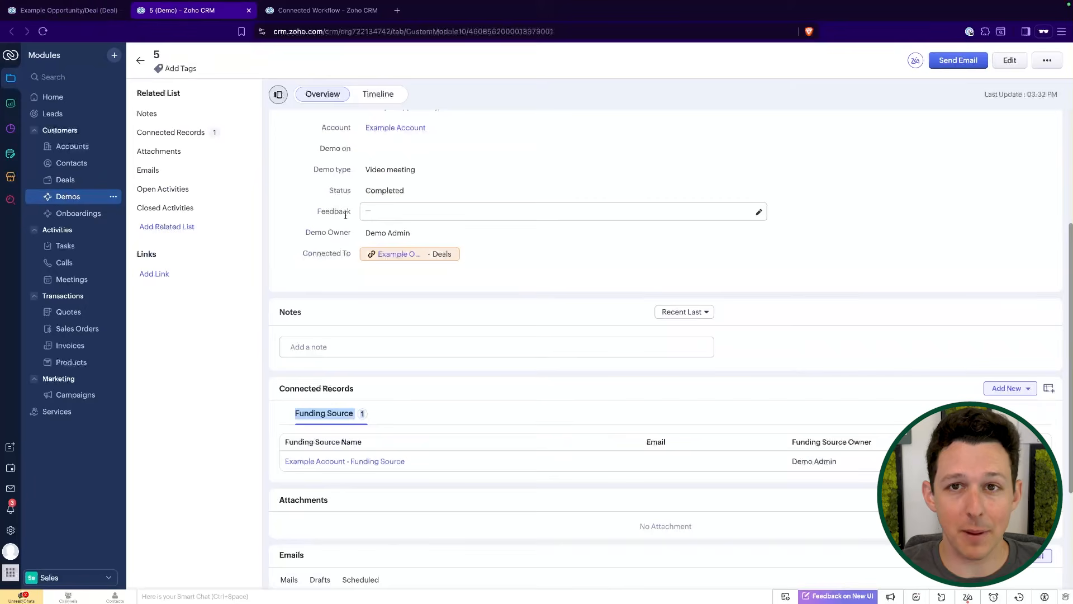
Open the Example Account - Funding Source record from the Demo and set its Status to Complete.
click(349, 461)
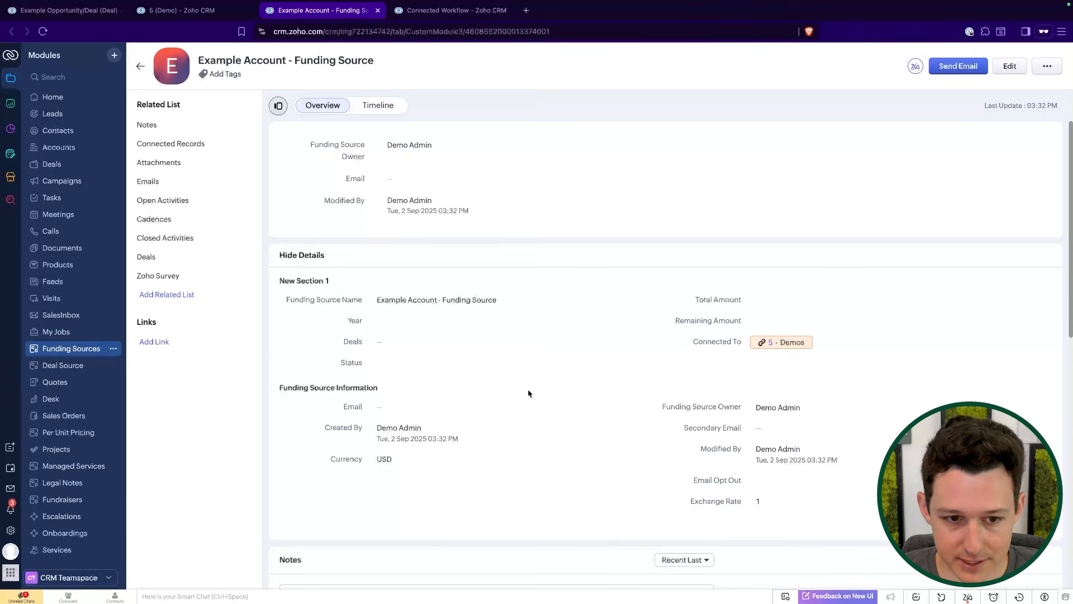
click(474, 364)
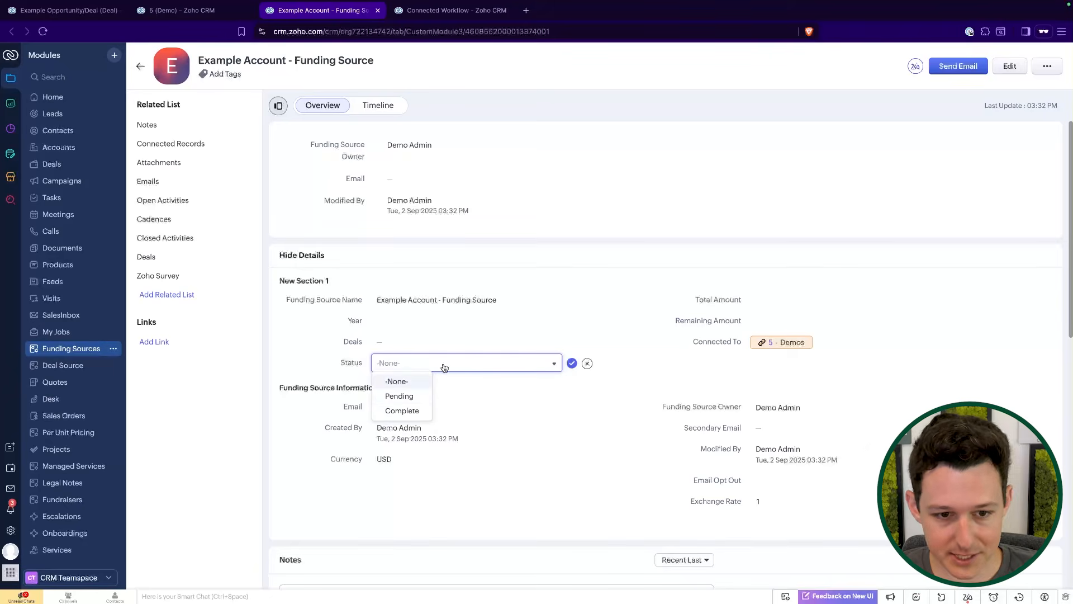
click(409, 412)
click(572, 363)
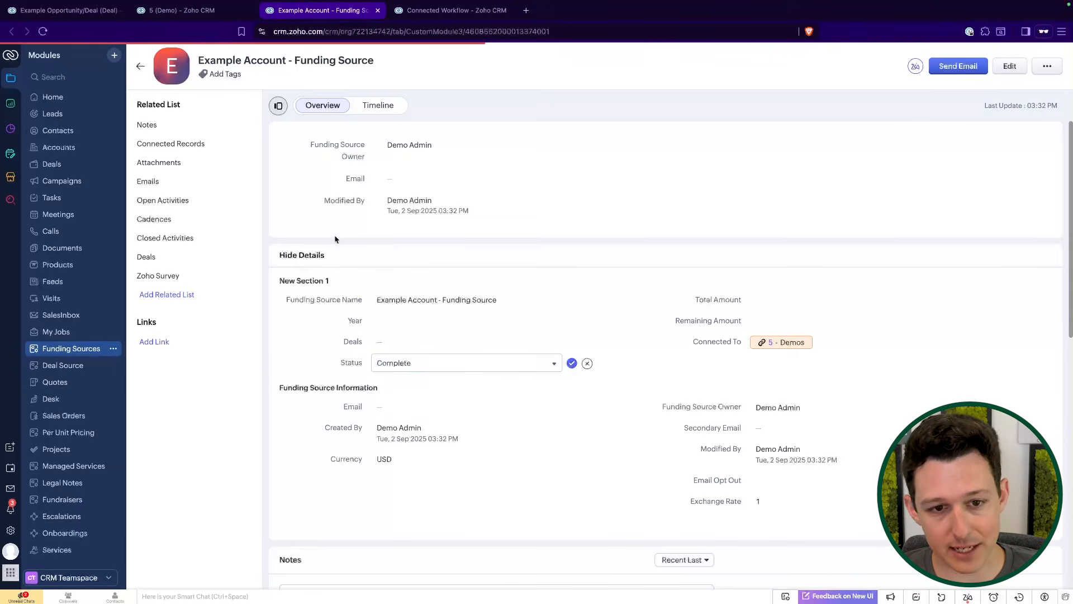
Check the Stage of the Example Opportunity/Deal record and compare the deal with its connected Demo.
click(82, 17)
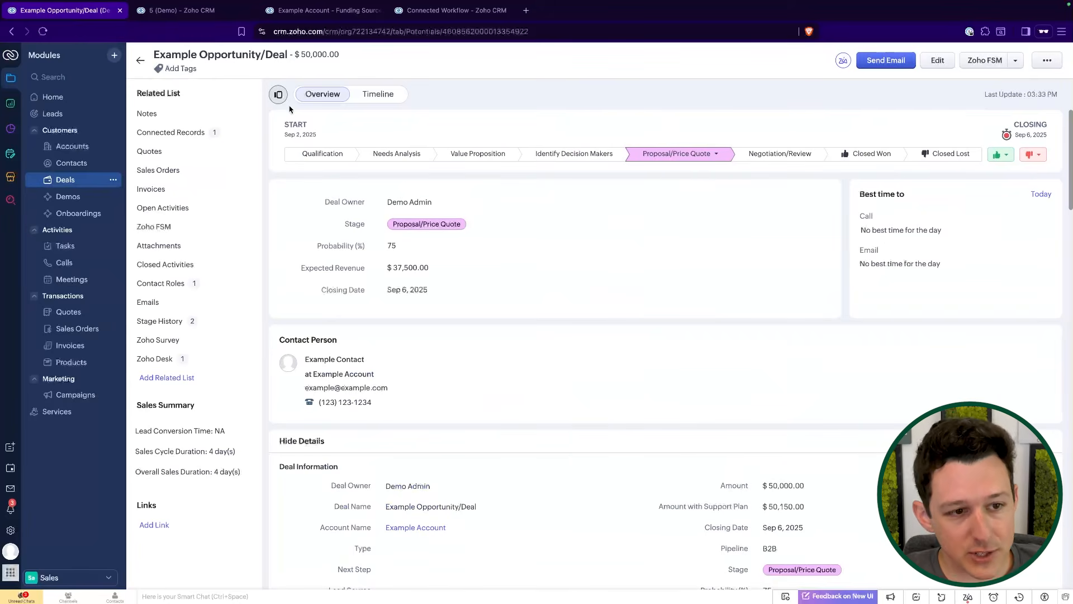
click(199, 19)
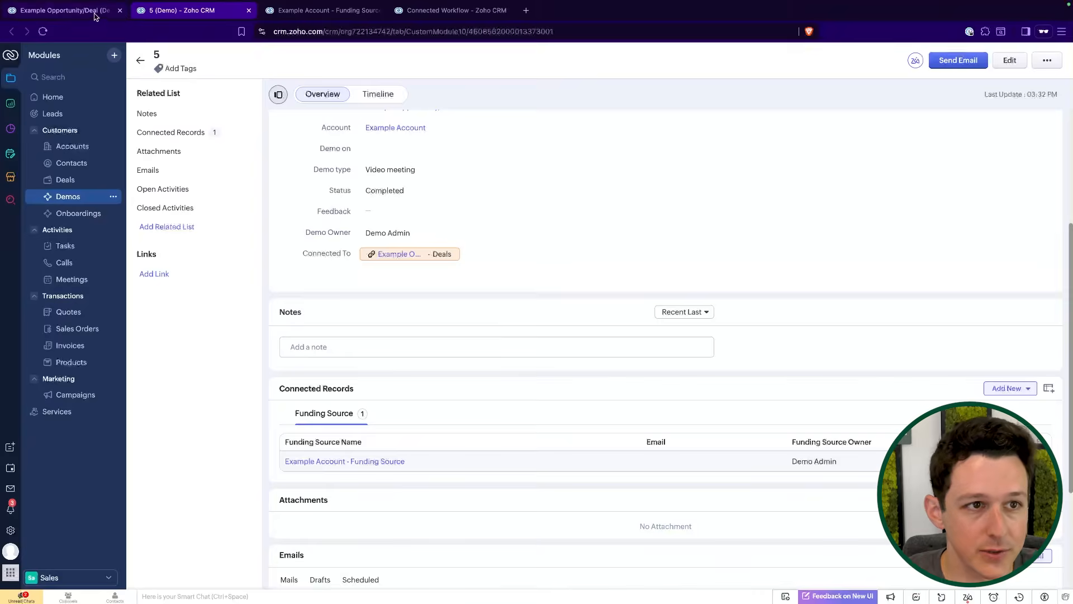
click(94, 17)
click(171, 16)
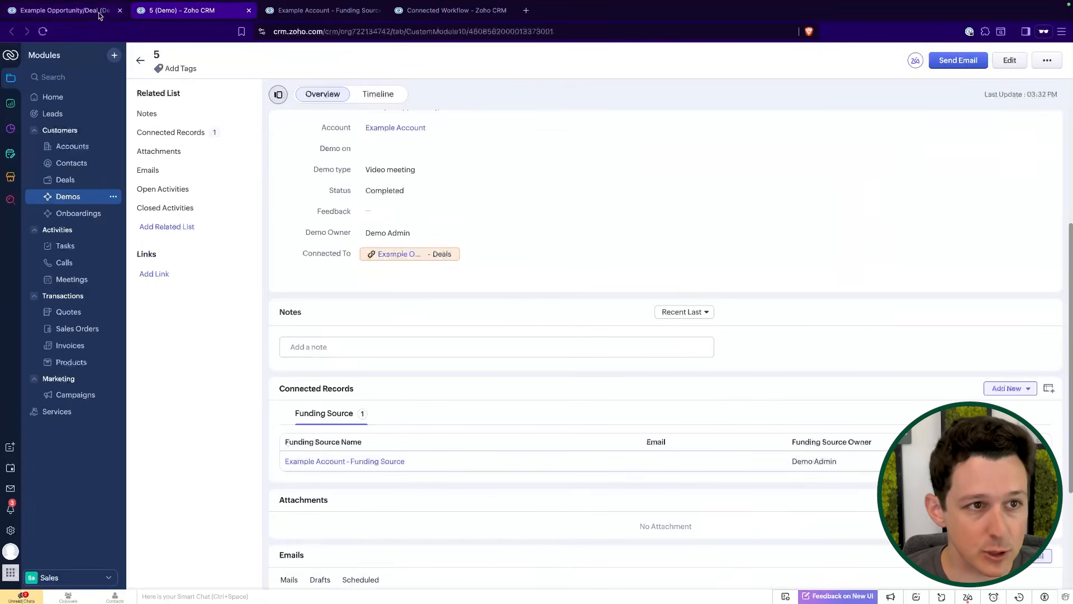
Move the Example Opportunity/Deal to the Closed Won stage, entering City as the city and State as the state, and save.
drag(294, 412, 374, 469)
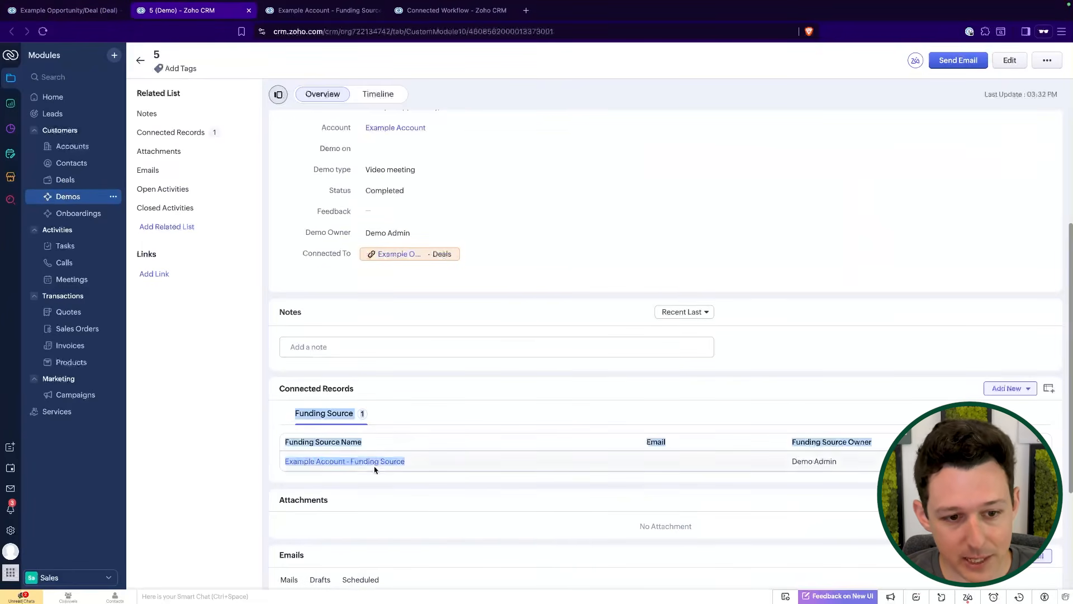
click(83, 12)
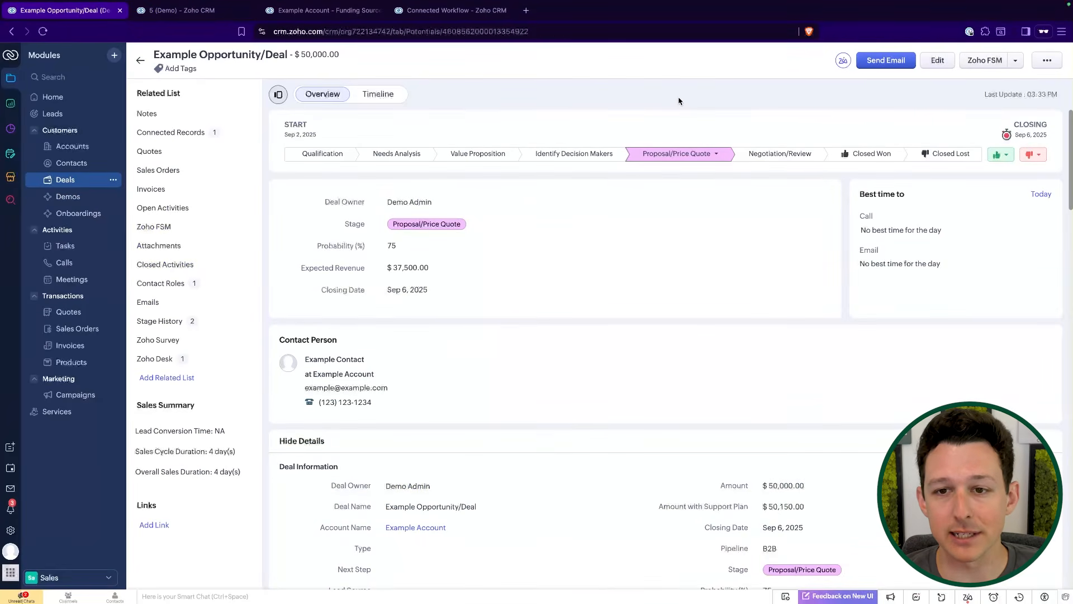
click(850, 155)
click(543, 170)
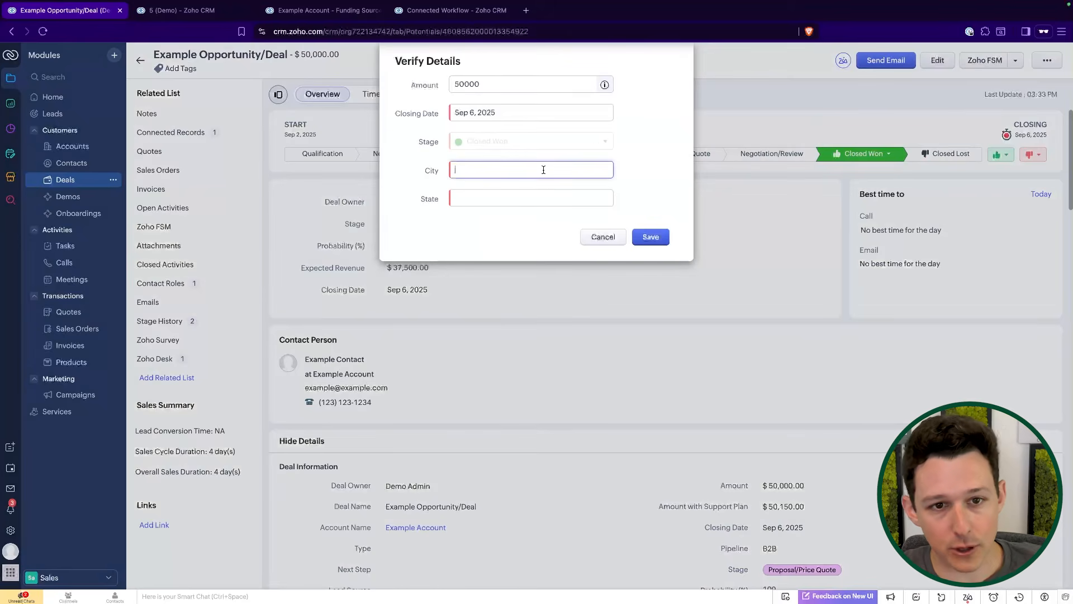
text(City)
key(Tab)
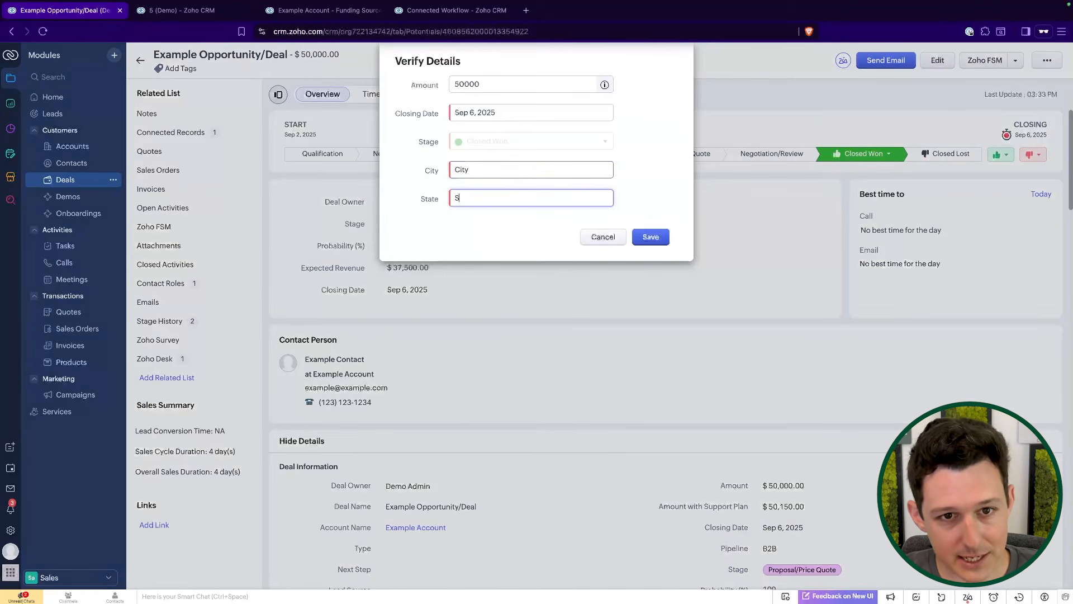
text(STate)
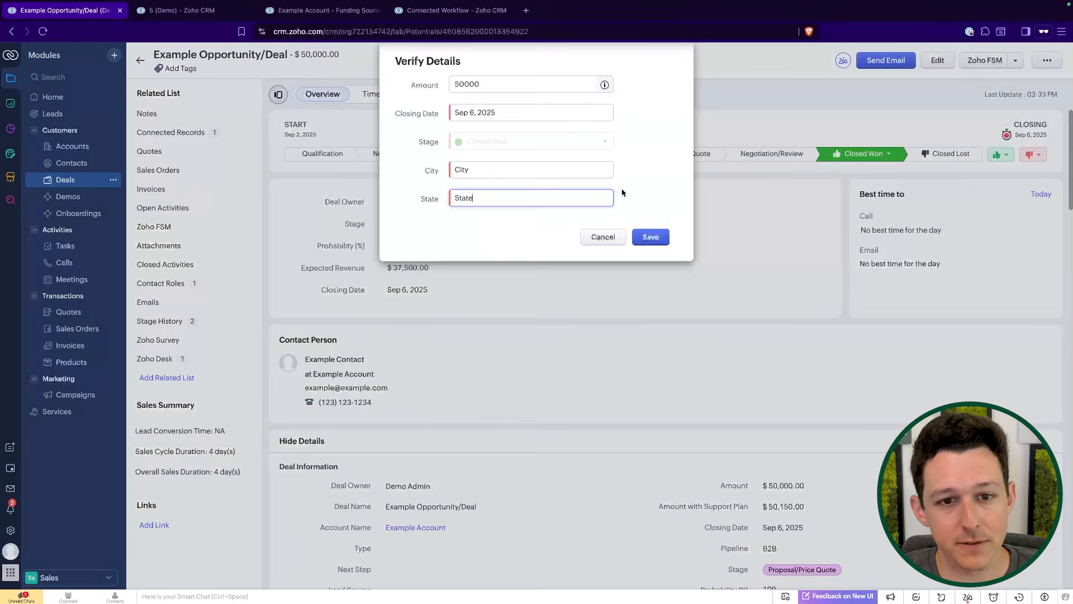
click(650, 237)
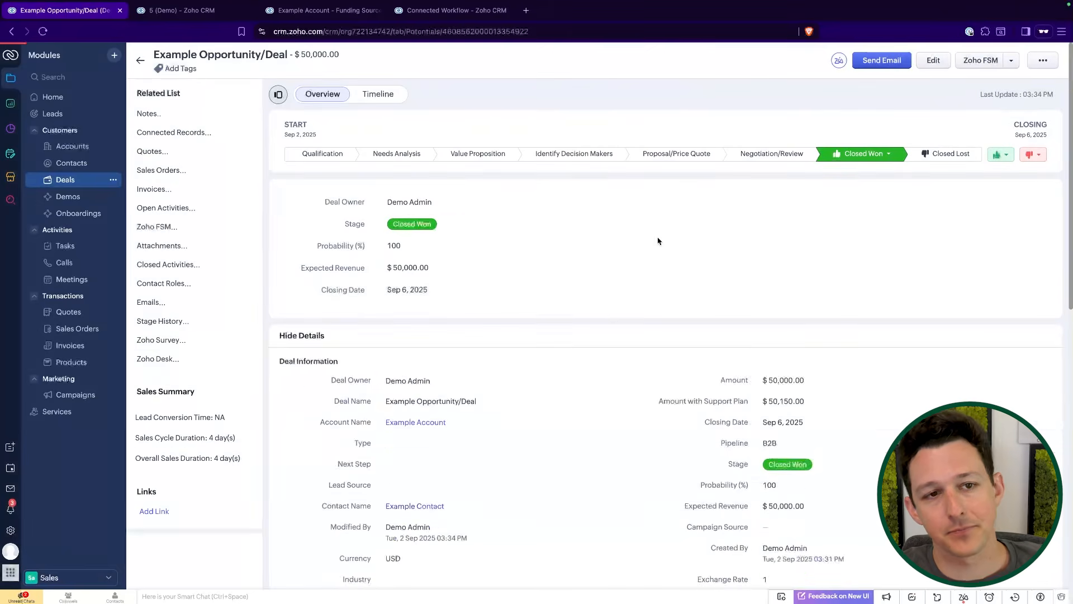
Open the Example Account - Onboarding record from the deal's connected records.
click(226, 133)
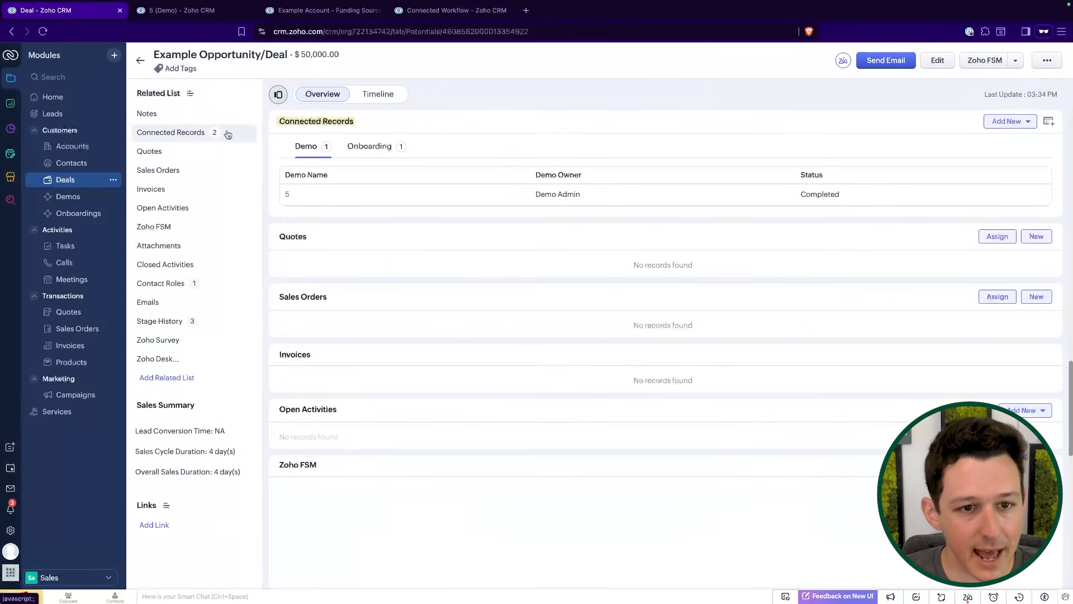
click(383, 148)
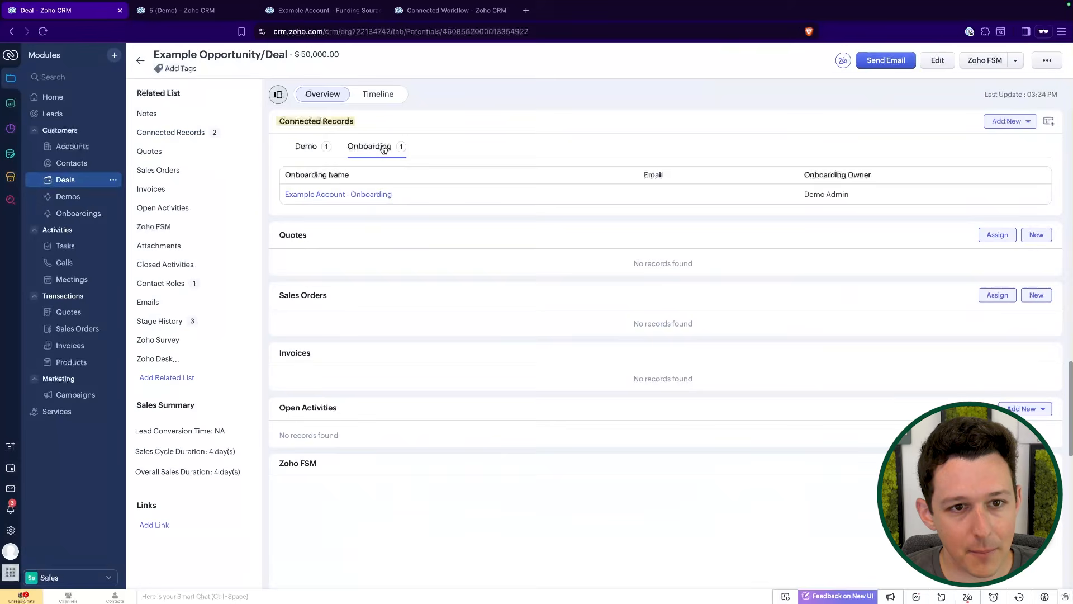
click(360, 194)
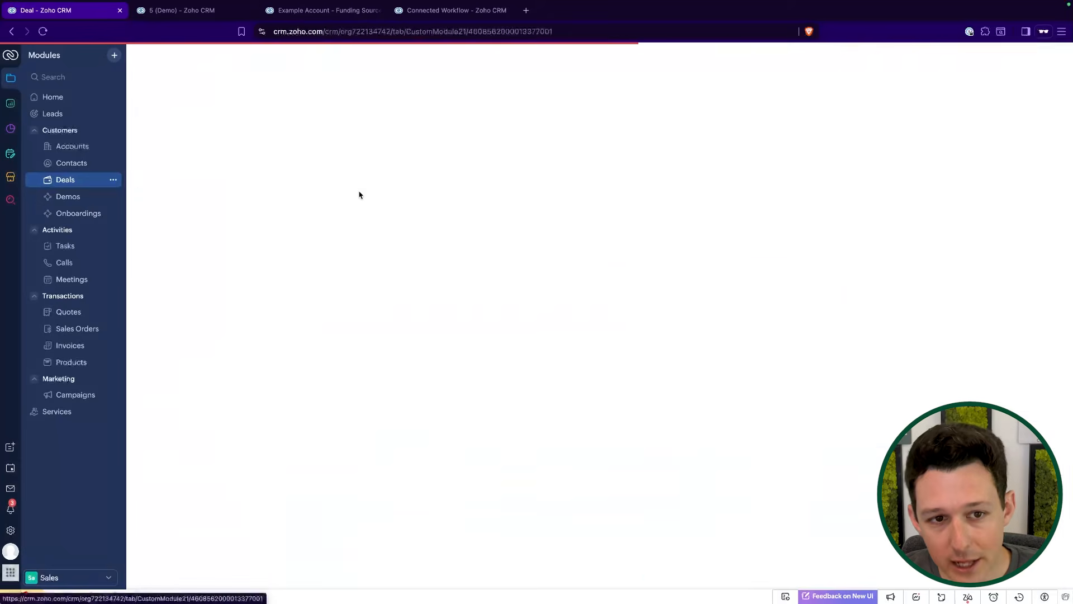
Return to the Deals Standard Process workflow diagram and check how Demo and Funding Source are placed beneath Deal.
click(179, 10)
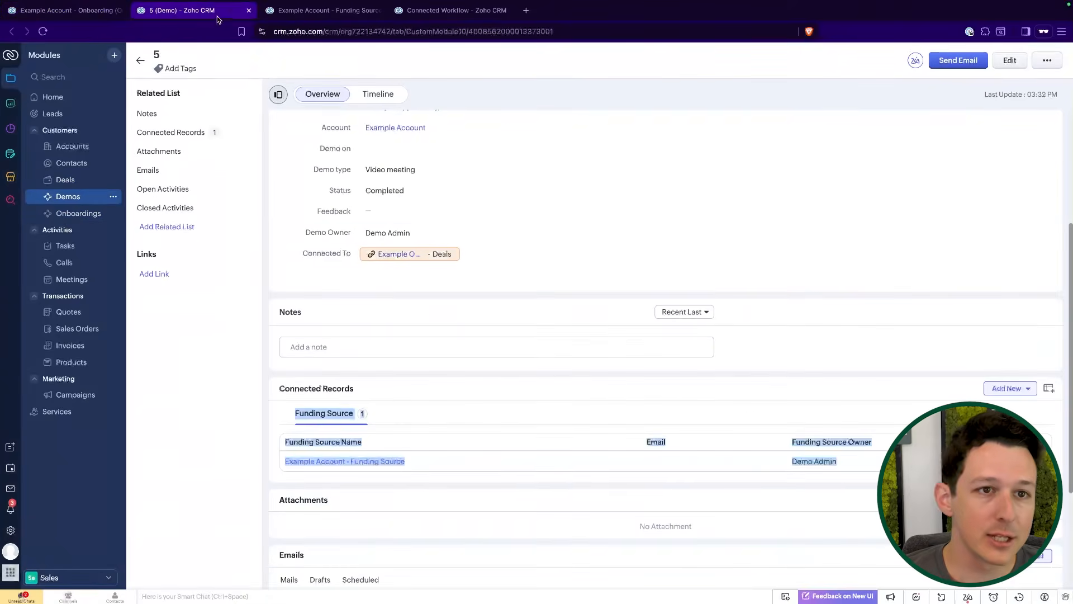
click(447, 10)
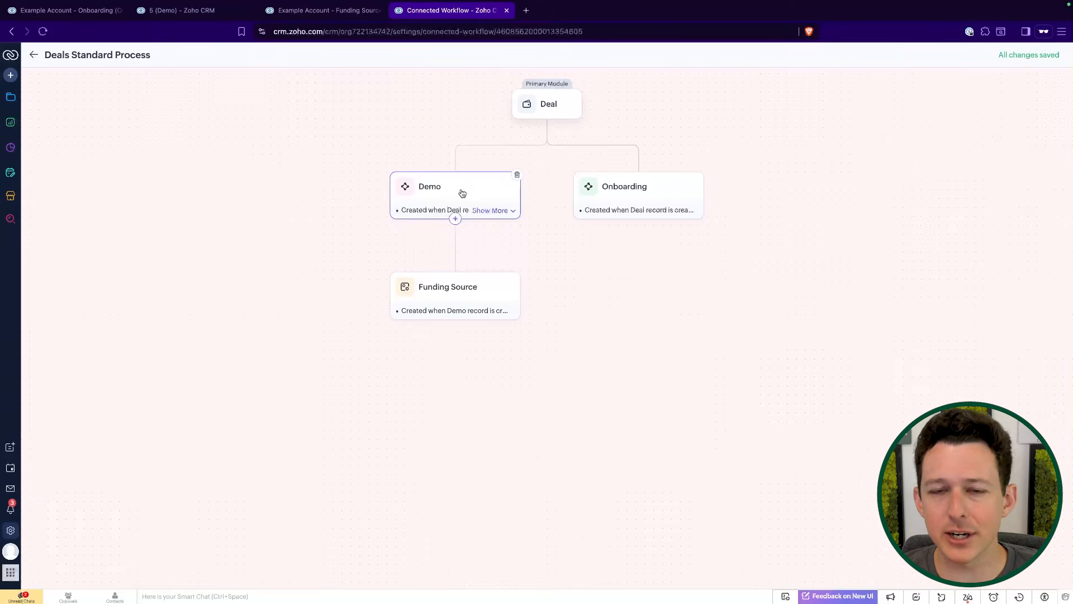
drag(462, 193, 343, 175)
click(343, 174)
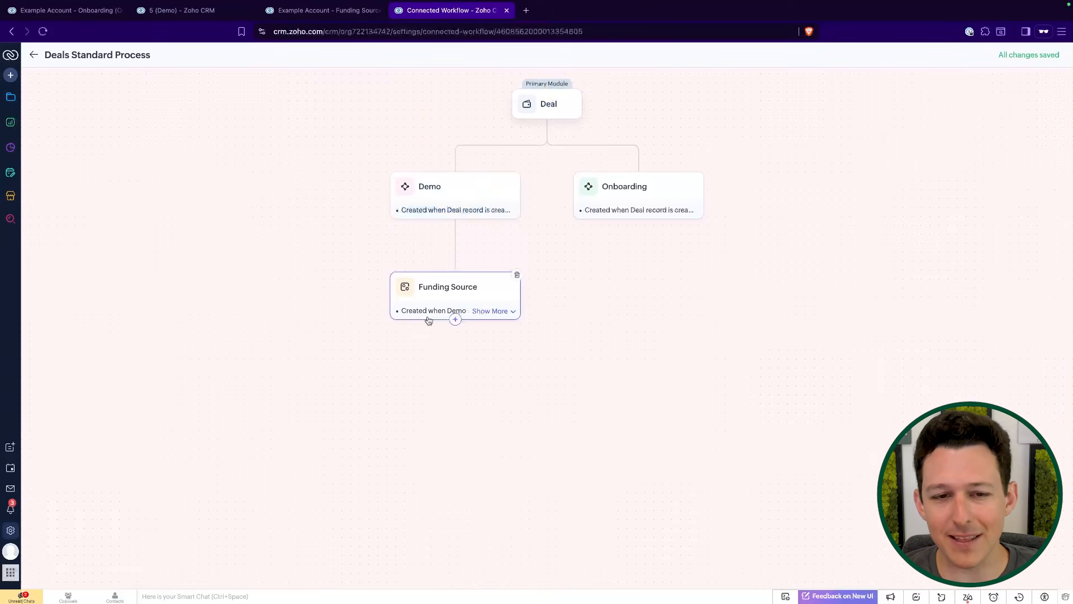
drag(428, 287, 469, 293)
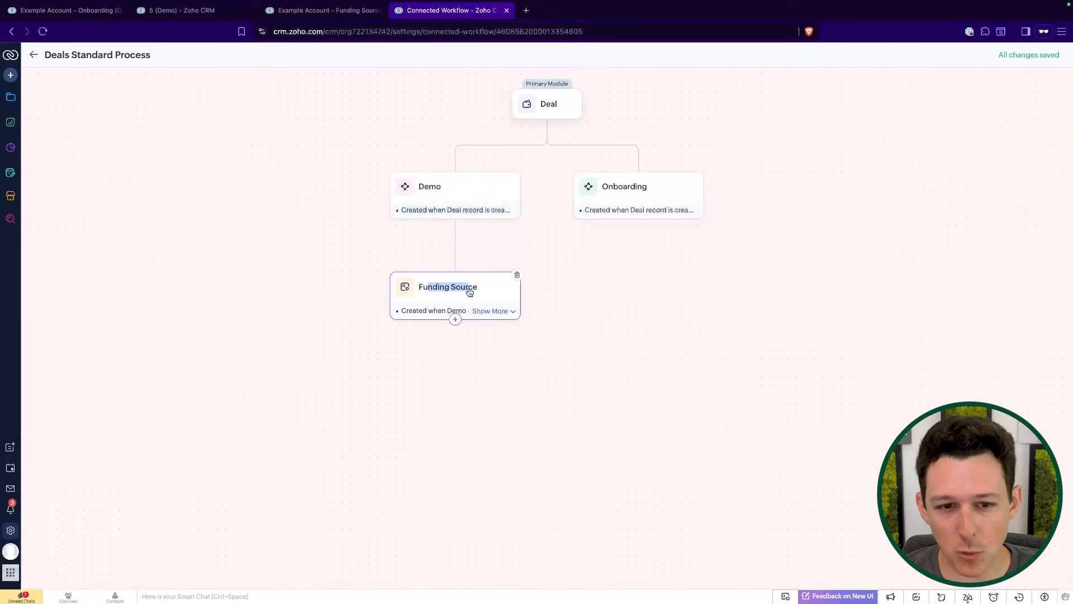
click(469, 293)
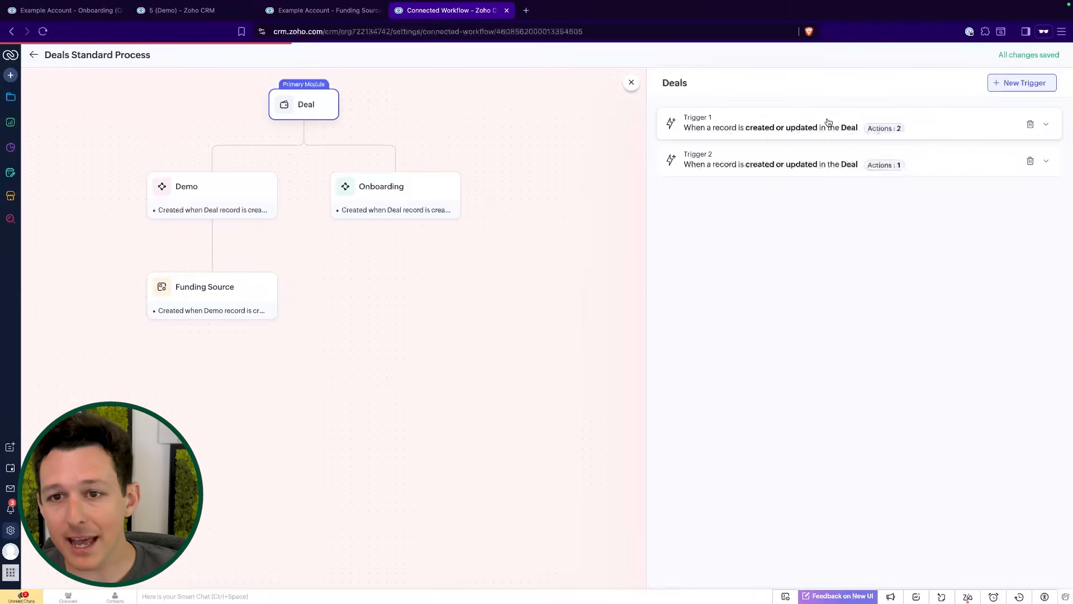
Review Trigger 1 of the Deal module with its available action types, and expand the Demo module's Trigger 1.
click(826, 120)
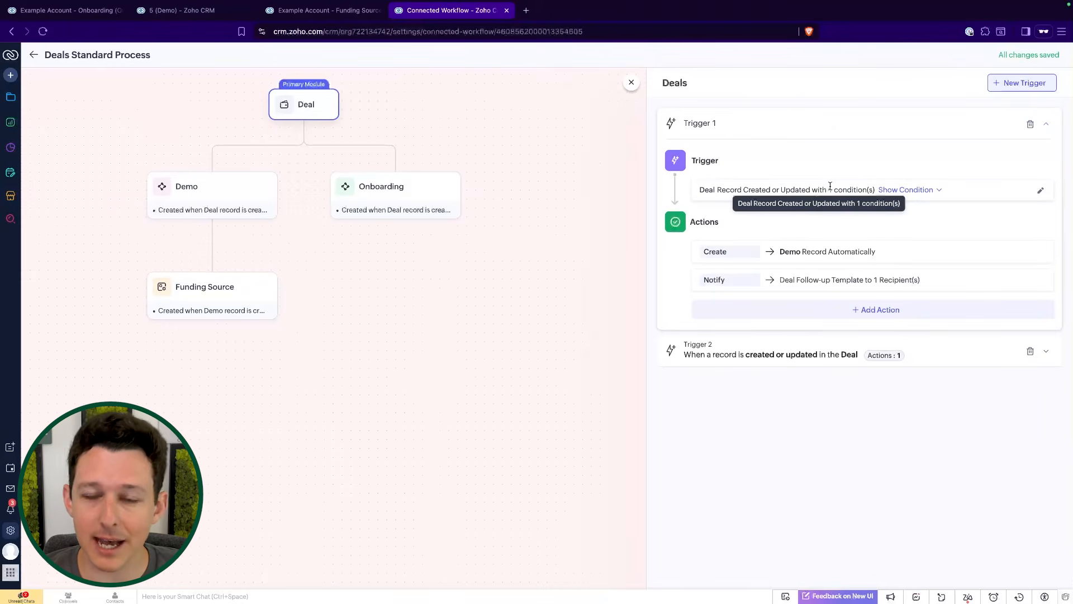
click(846, 311)
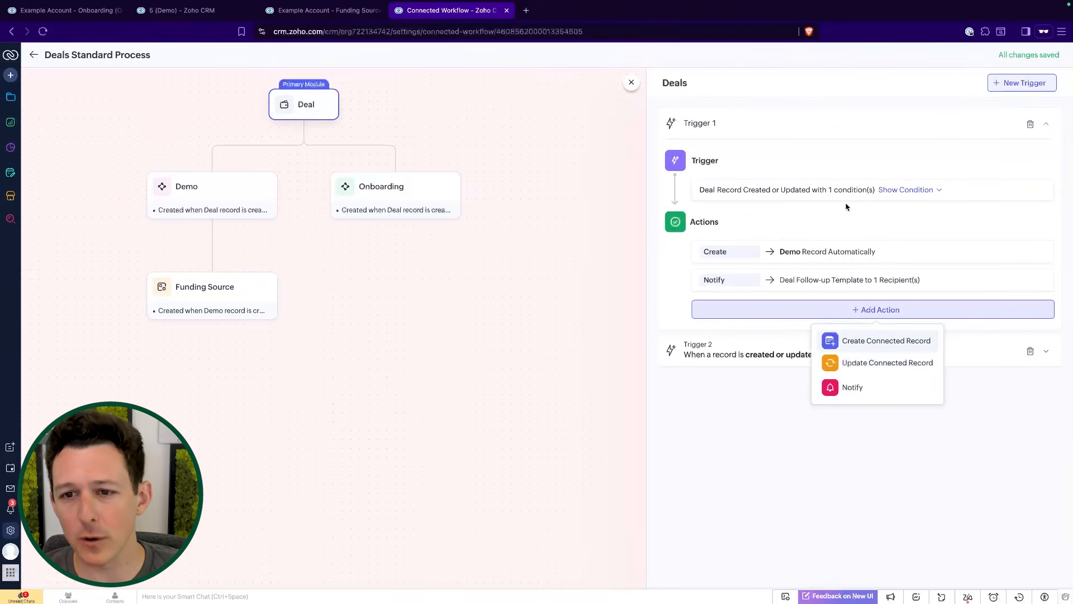
click(844, 218)
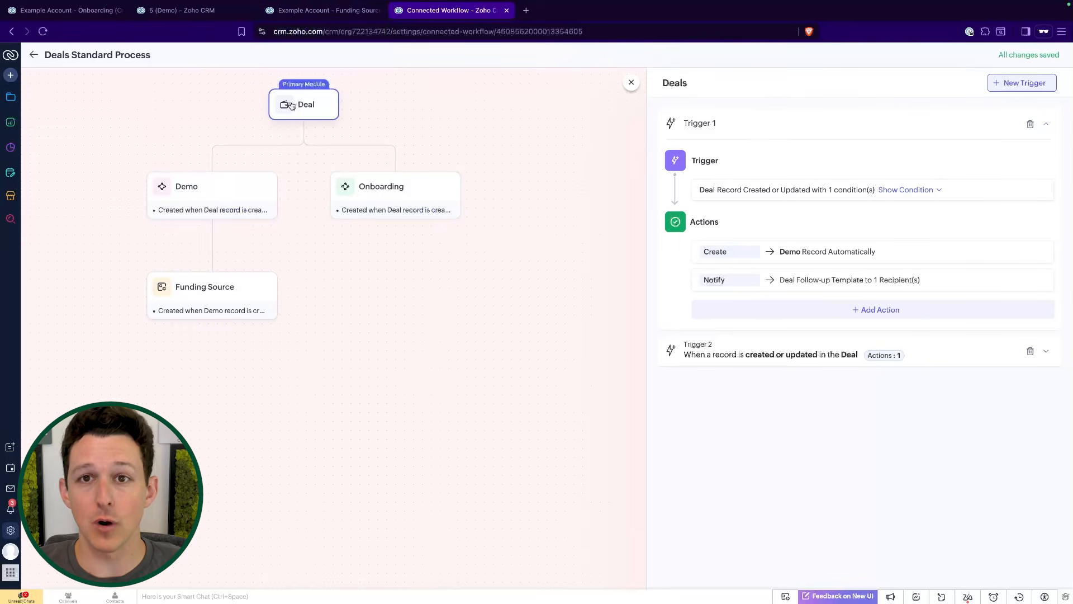
click(217, 194)
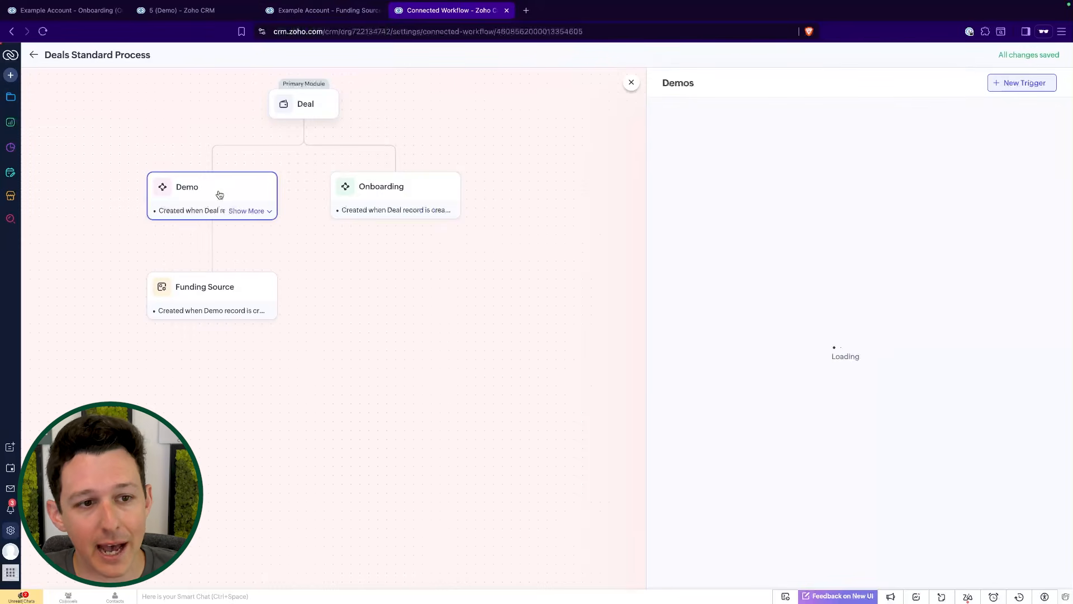
click(971, 123)
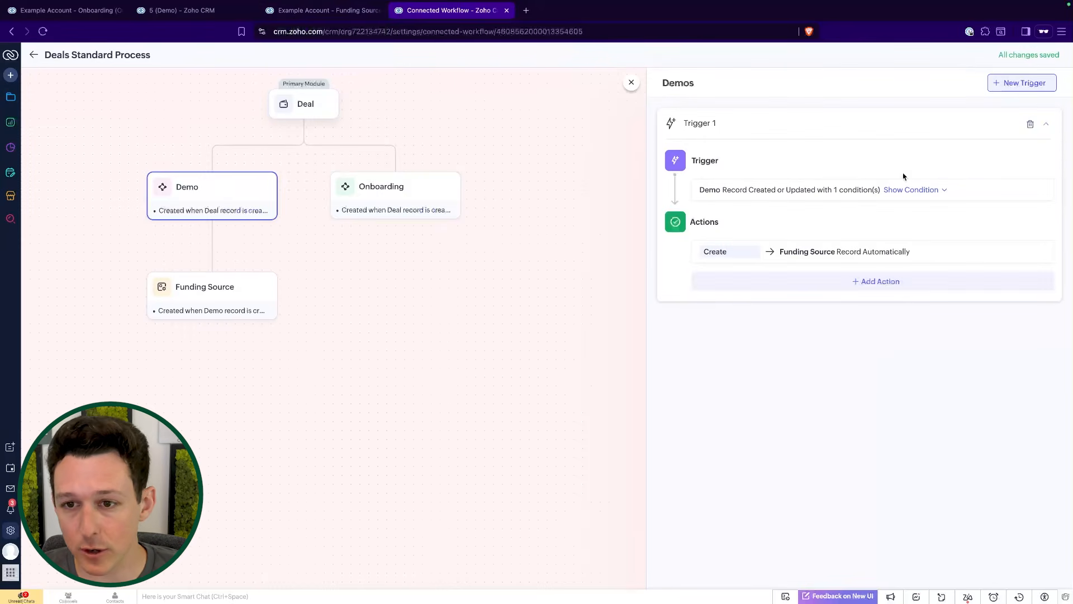